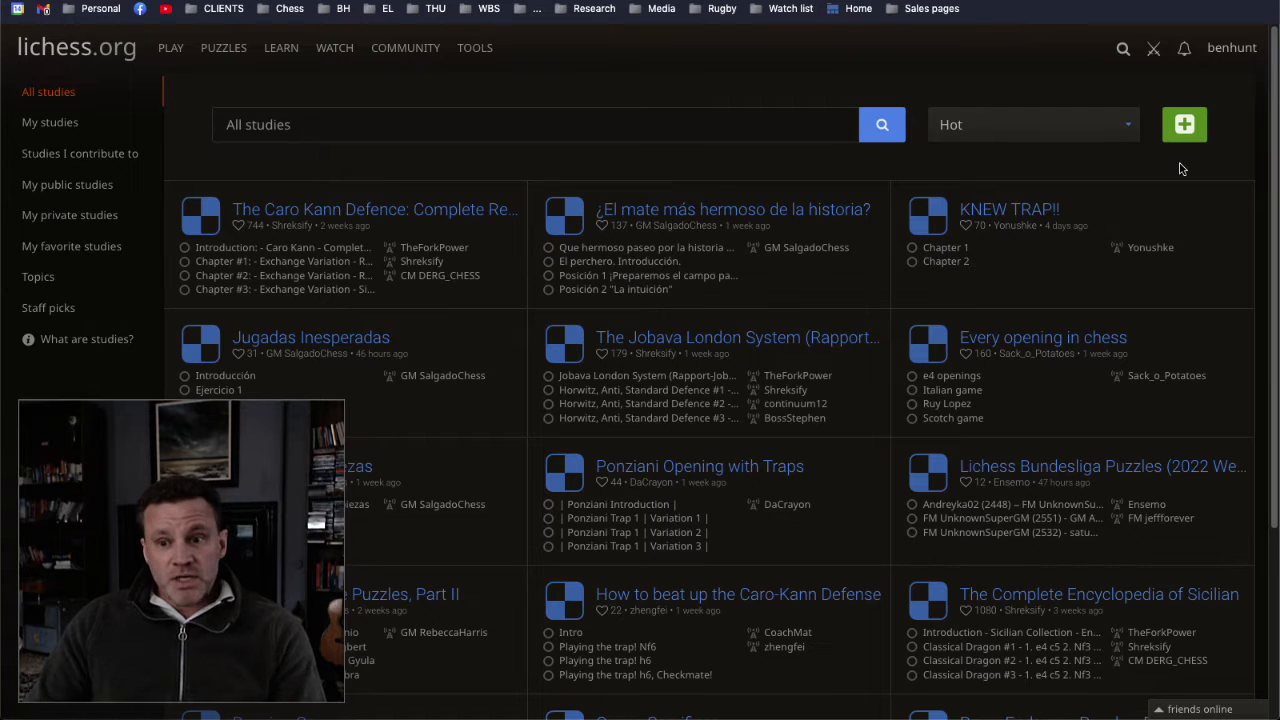
Step: Create a new study from the studies list and dismiss its setup dialog without changing the settings
{"action": "mouse_move", "coordinate": [332, 51]}
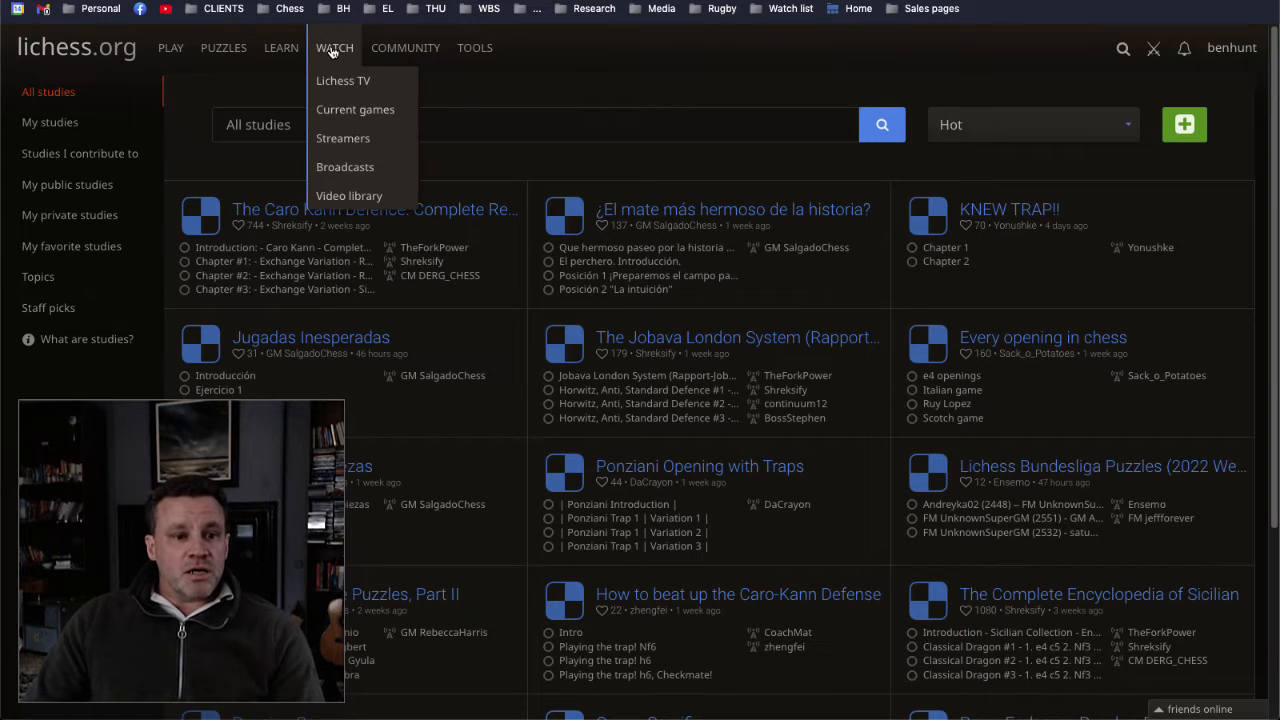
{"action": "mouse_move", "coordinate": [281, 51]}
{"action": "left_click", "coordinate": [295, 170]}
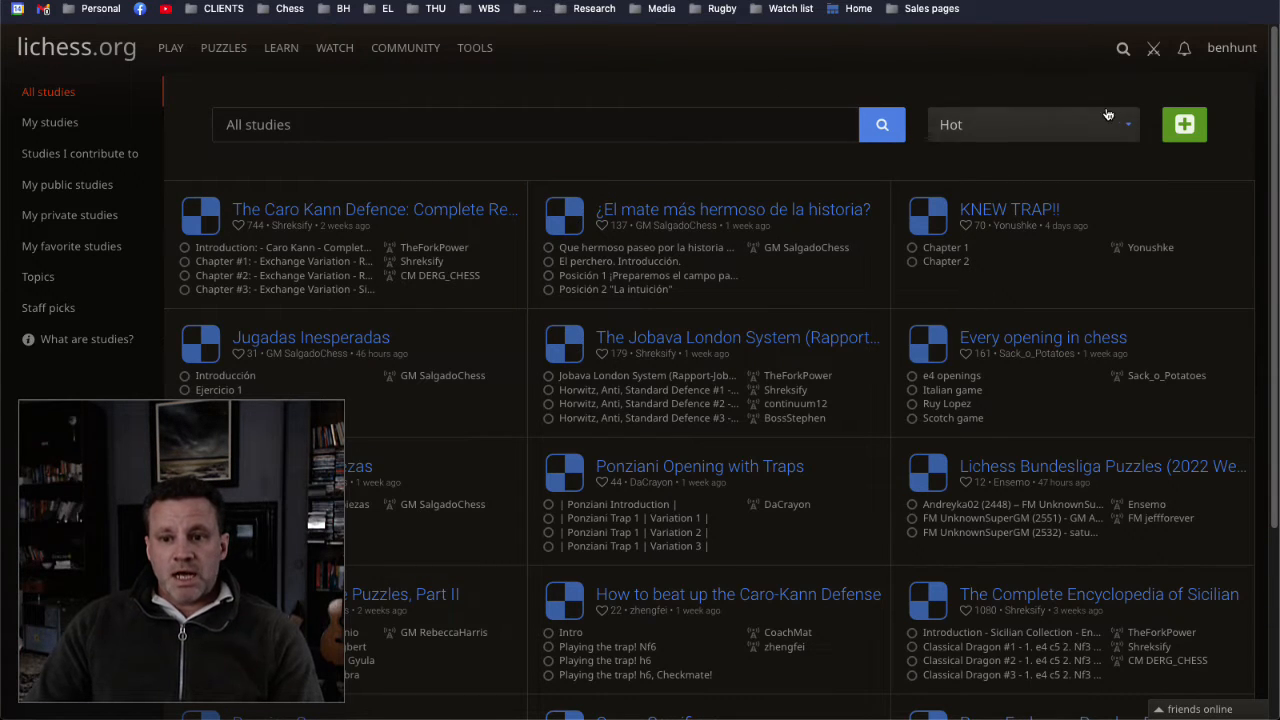
{"action": "left_click", "coordinate": [1185, 126]}
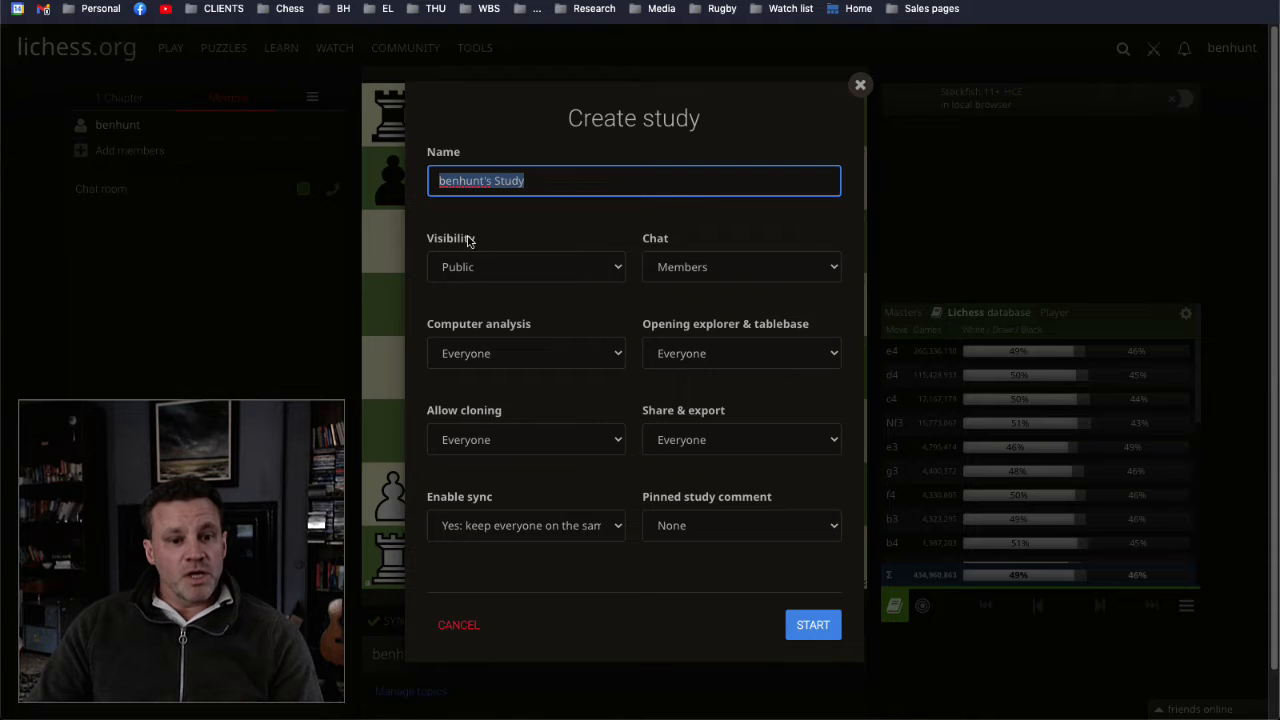
{"action": "left_click", "coordinate": [860, 86]}
Step: Open the opening explorer and play the moves 1. e4 e6 2. b3 d5 3. Bb2 on the board
{"action": "mouse_move", "coordinate": [475, 48]}
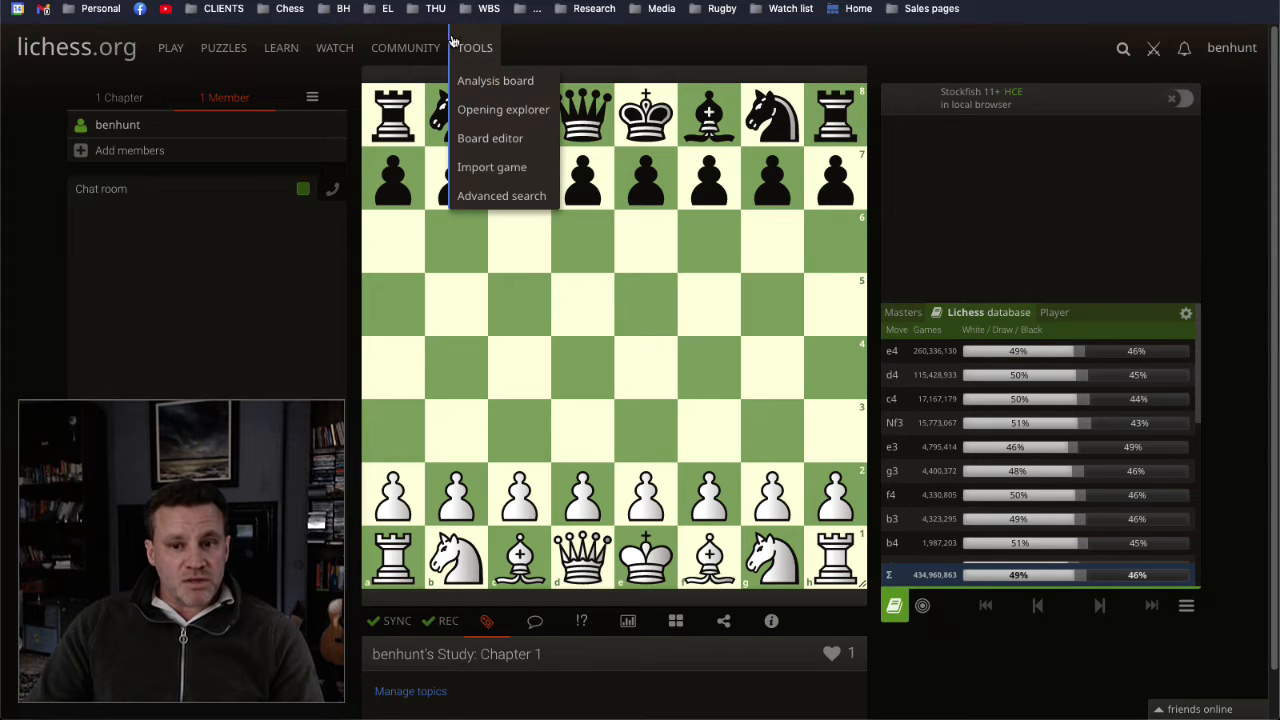
{"action": "mouse_move", "coordinate": [287, 52]}
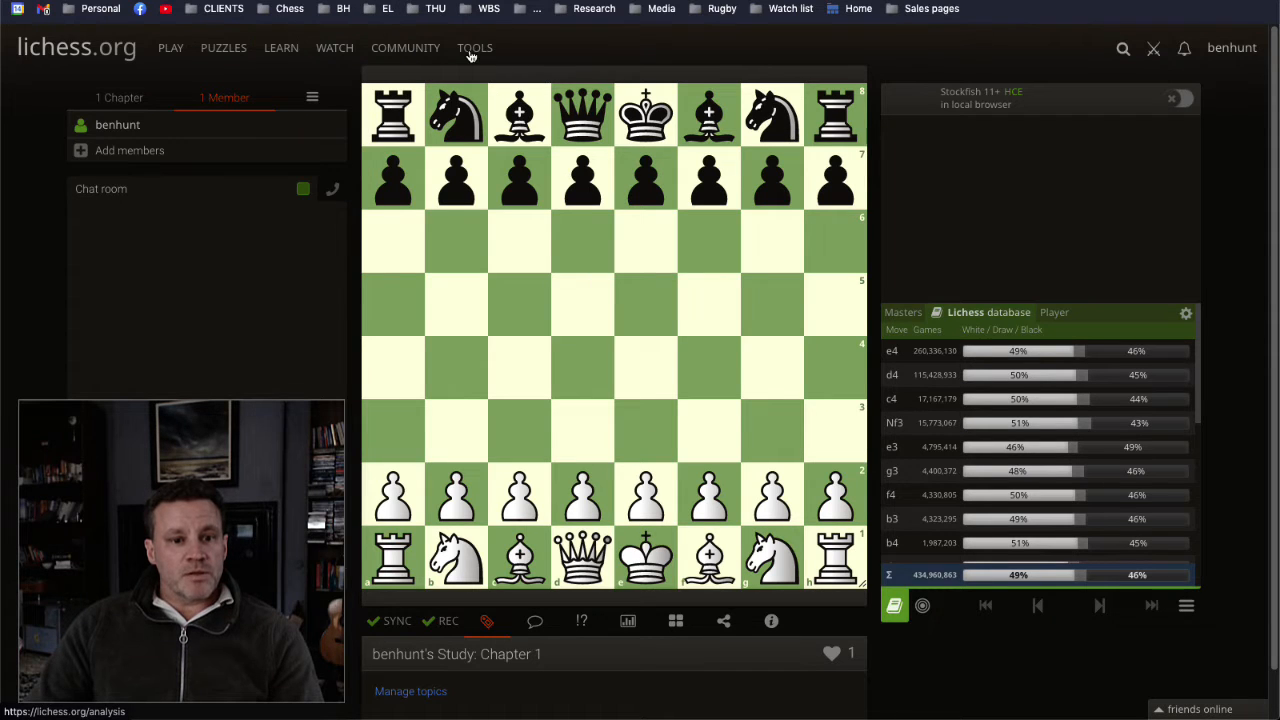
{"action": "left_click", "coordinate": [497, 110]}
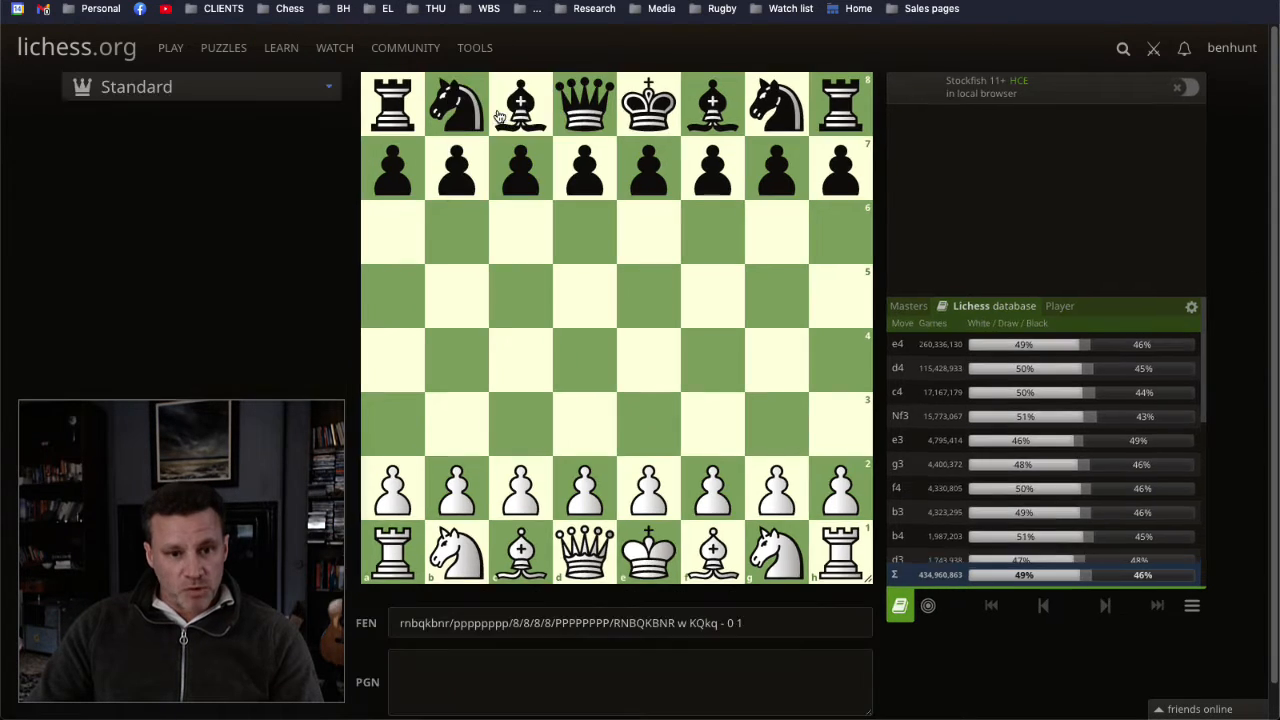
{"action": "left_click_drag", "start_coordinate": [662, 482], "coordinate": [648, 360]}
{"action": "left_click_drag", "start_coordinate": [648, 168], "coordinate": [648, 232]}
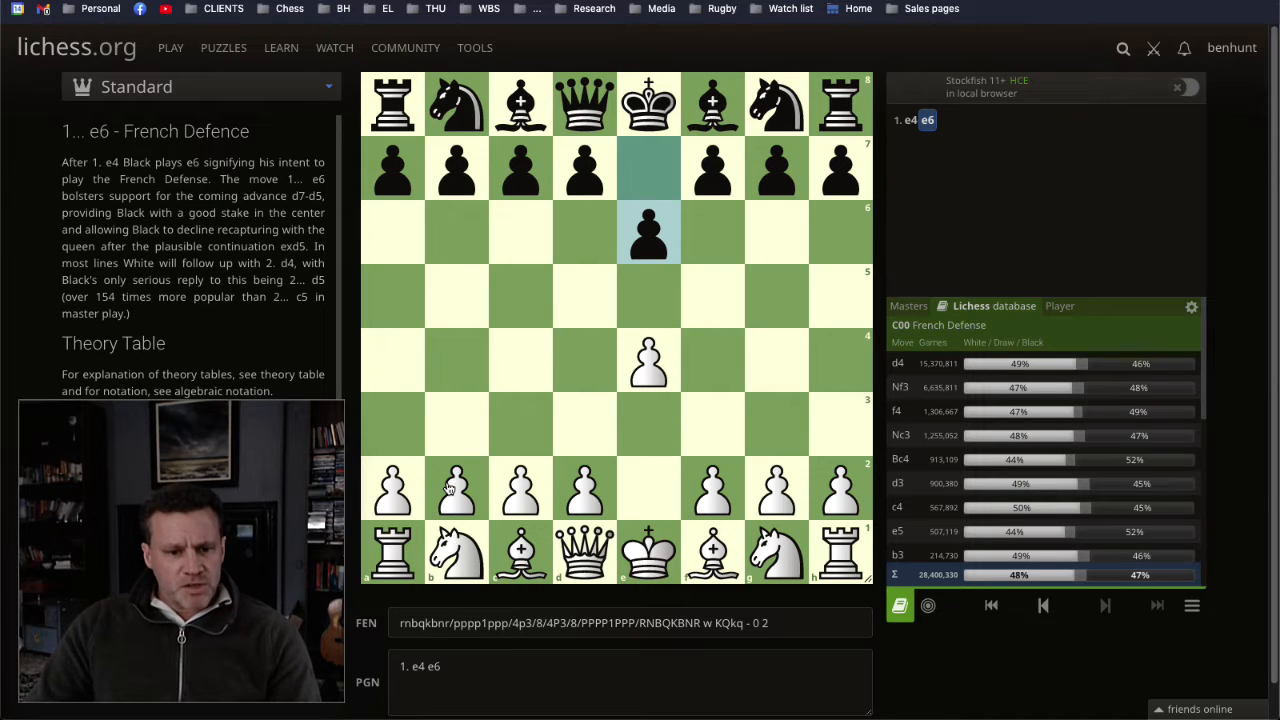
{"action": "left_click_drag", "start_coordinate": [463, 483], "coordinate": [465, 433]}
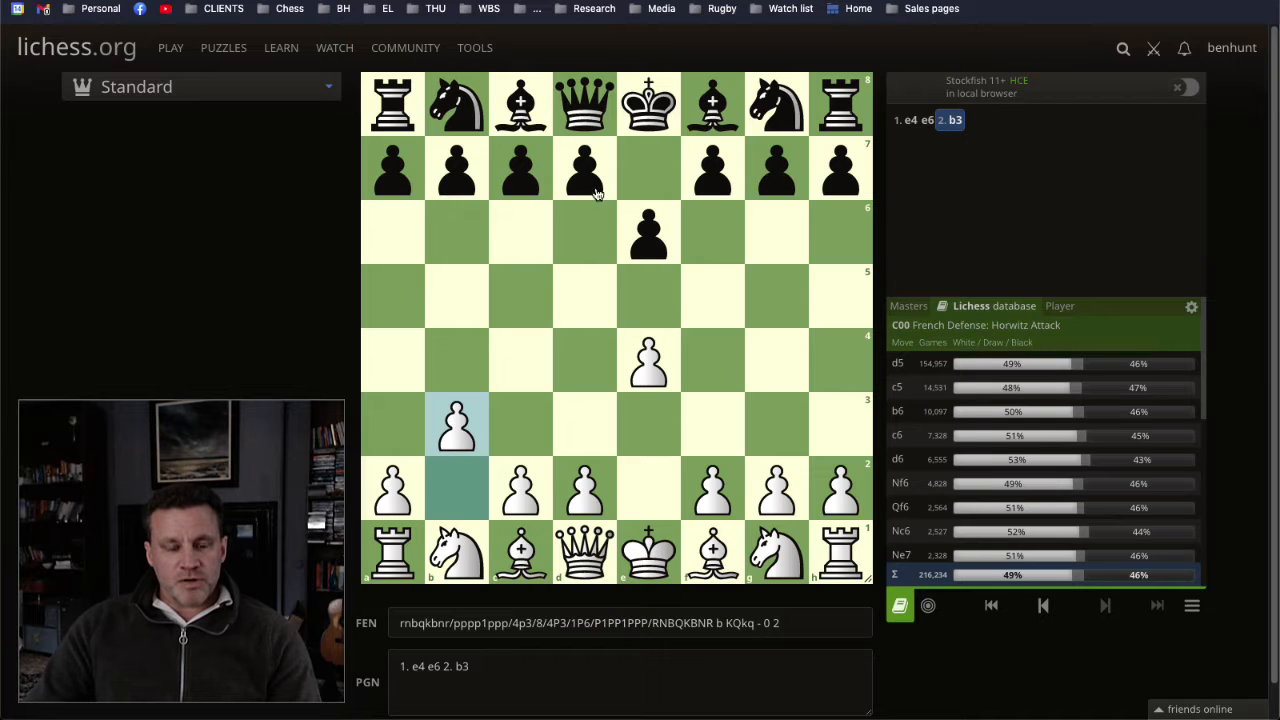
{"action": "left_click_drag", "start_coordinate": [581, 175], "coordinate": [585, 297]}
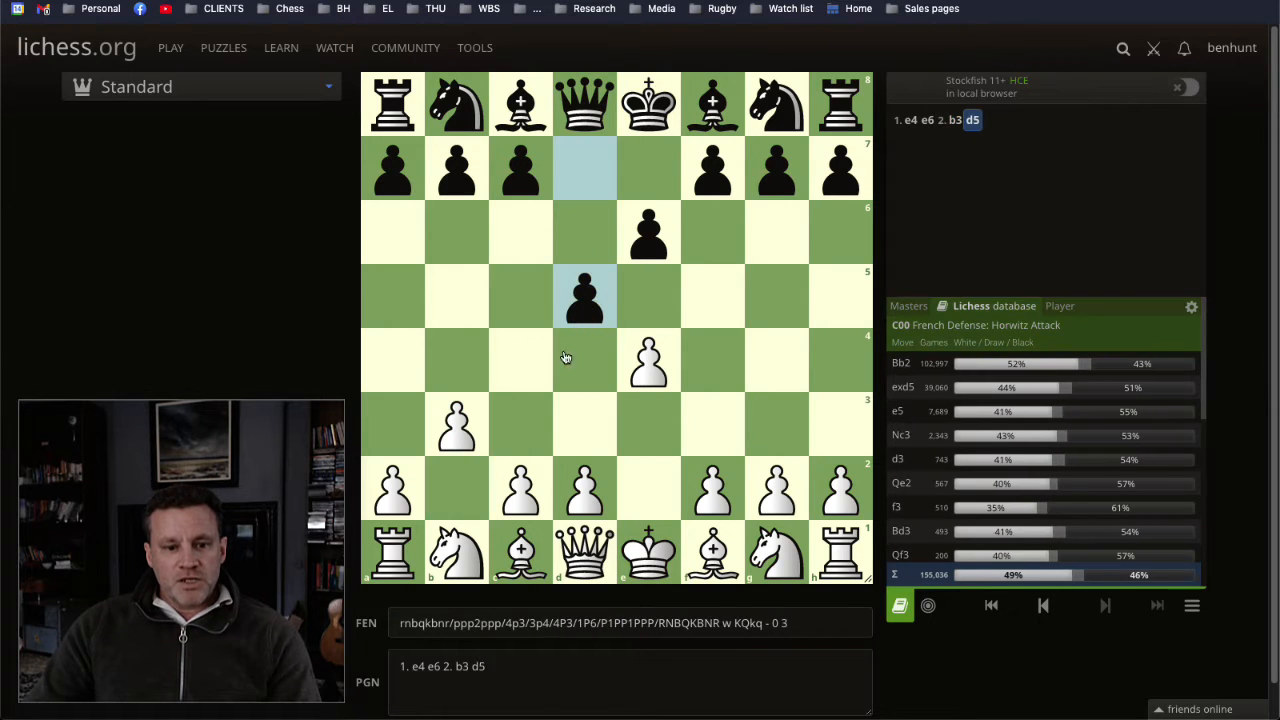
{"action": "left_click_drag", "start_coordinate": [527, 545], "coordinate": [456, 489]}
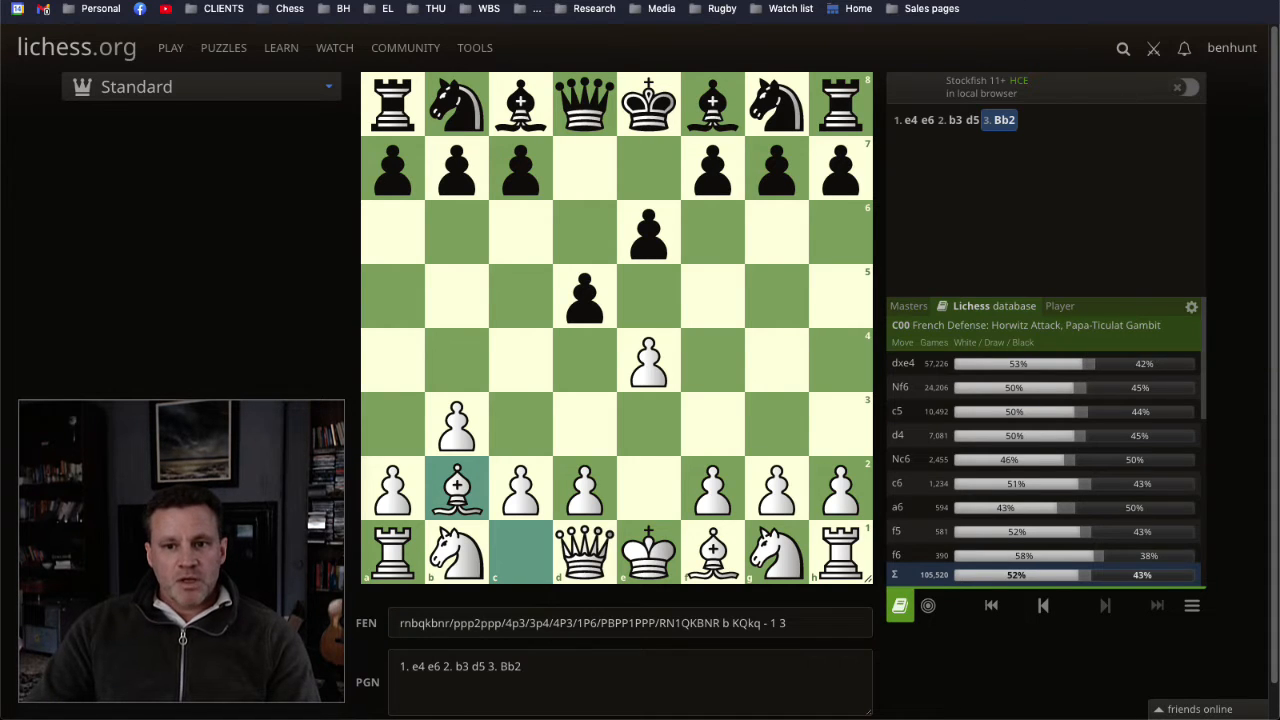
Step: Read the Reti Gambit main line and its listed continuations on the Reti G Analysis web page, and return to the Lichess board
{"action": "left_click", "coordinate": [975, 1]}
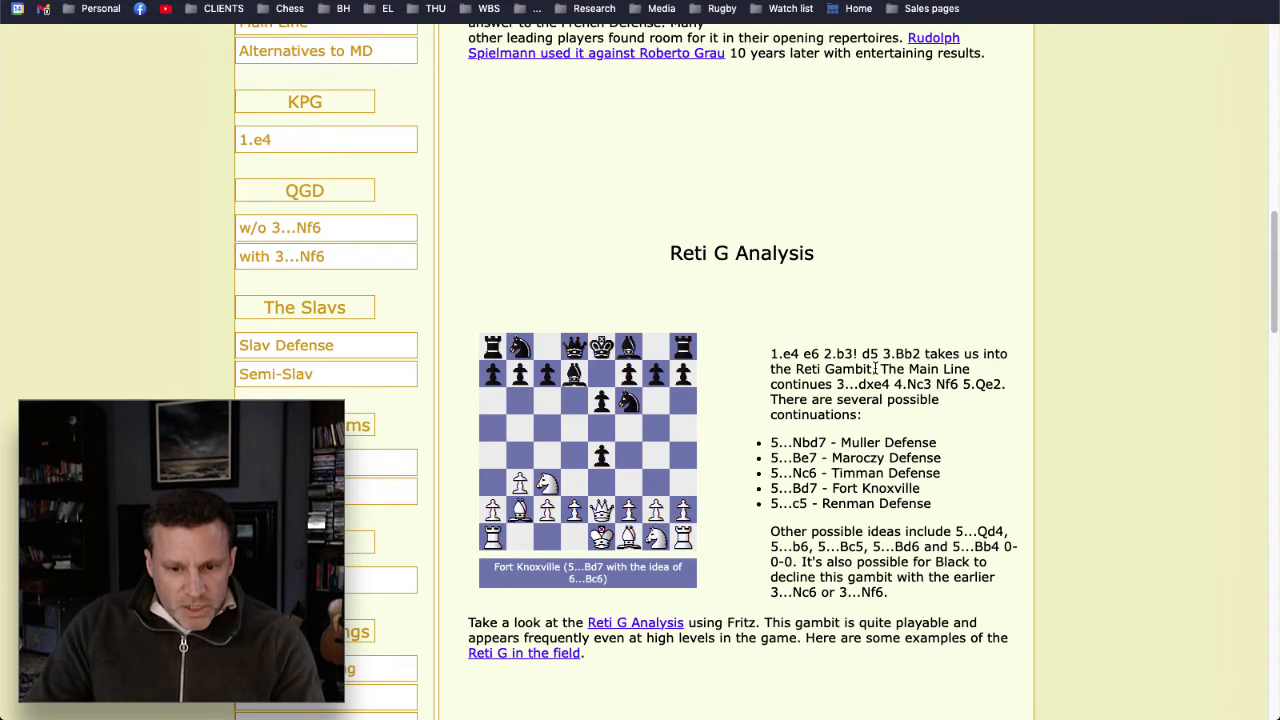
{"action": "scroll", "coordinate": [877, 370], "scroll_direction": "down", "scroll_amount": 1}
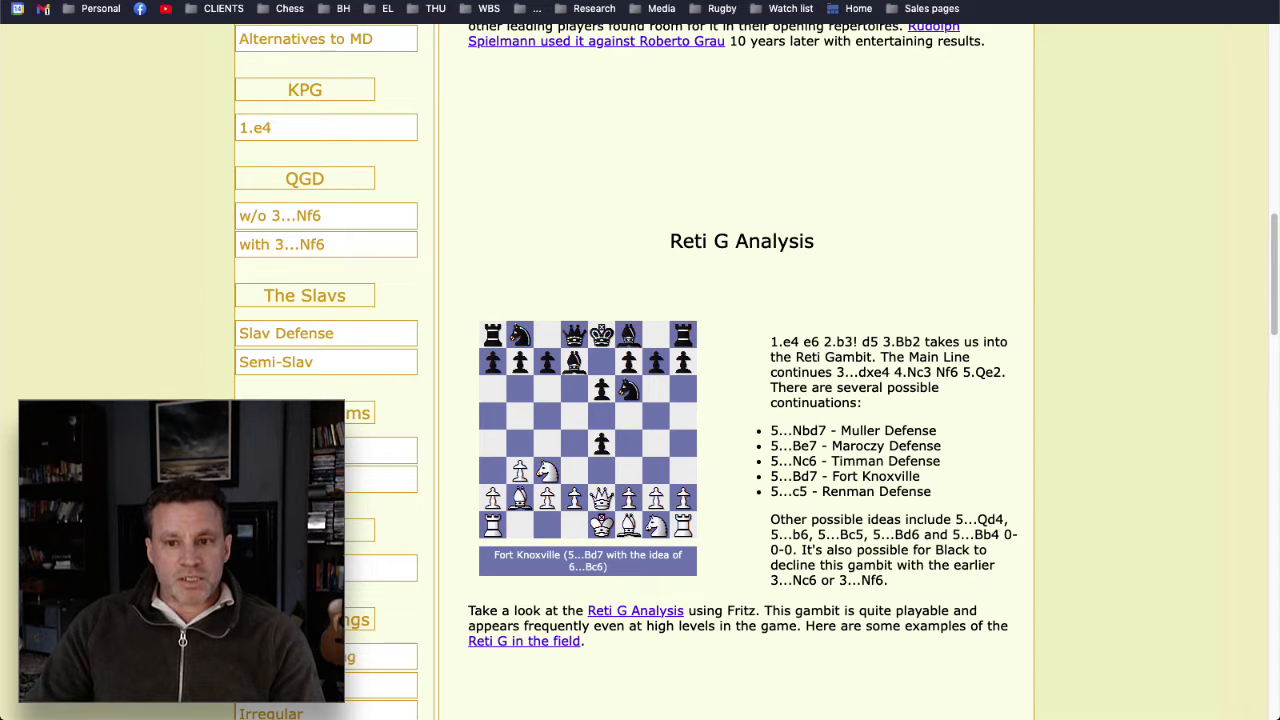
{"action": "key", "text": "ctrl+Tab"}
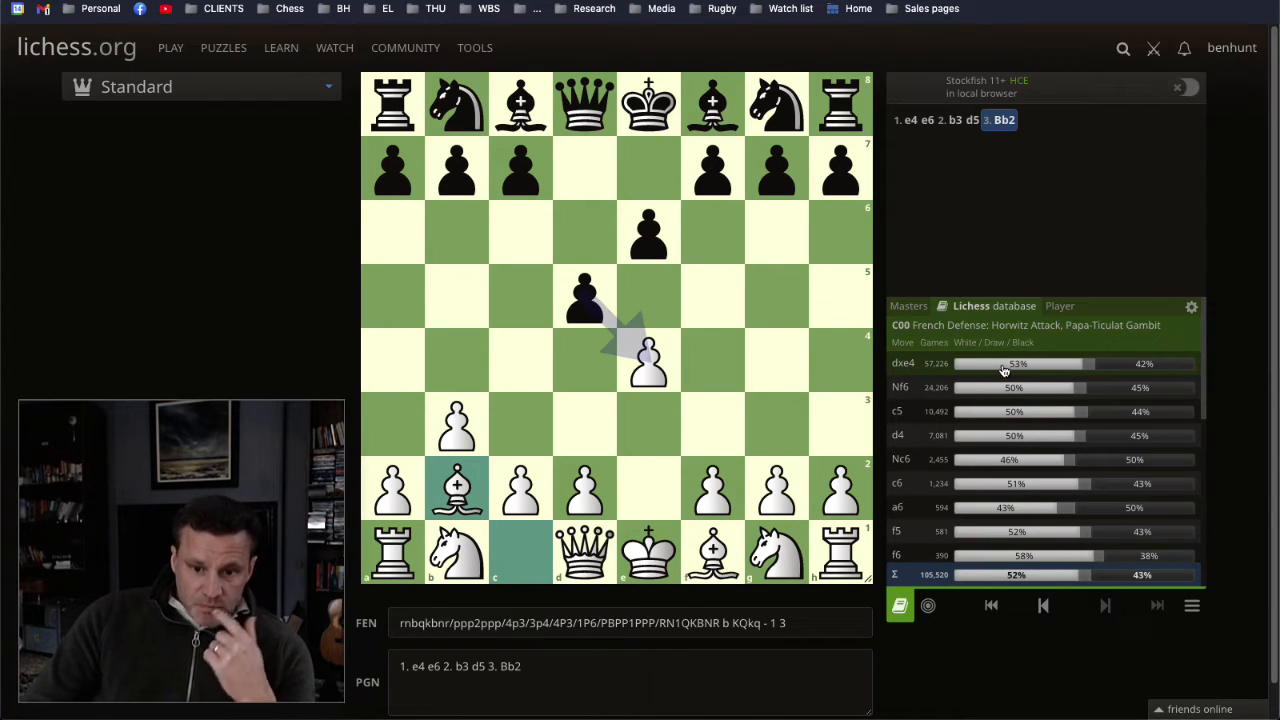
Step: Limit the Lichess database to games with average ratings of 1800, 2000 and 2200
{"action": "left_click", "coordinate": [1192, 308]}
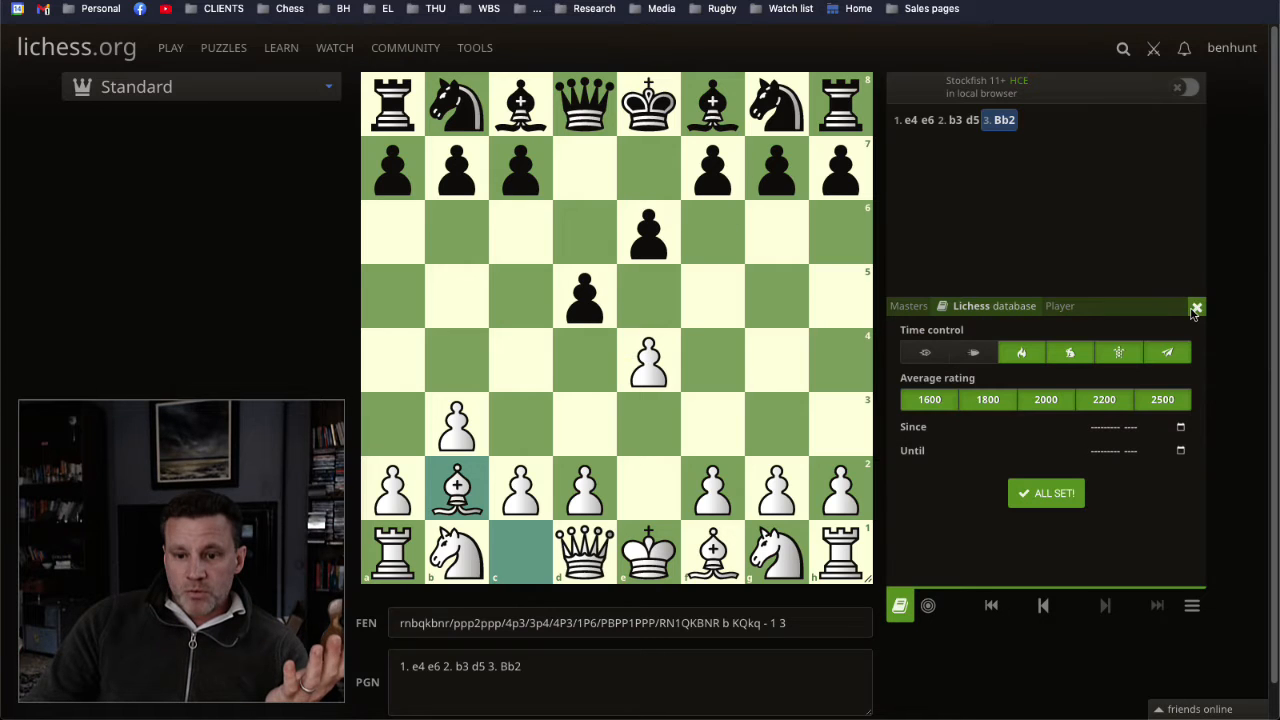
{"action": "left_click", "coordinate": [1160, 400]}
{"action": "left_click", "coordinate": [929, 399]}
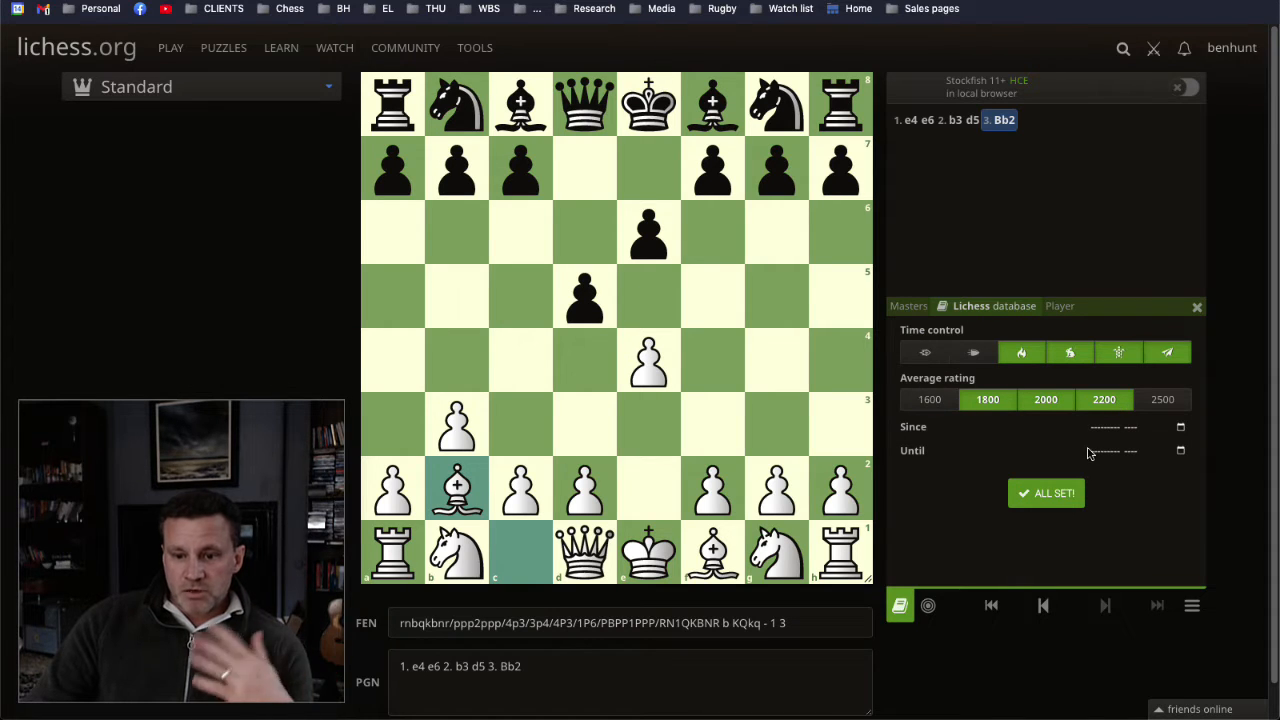
{"action": "left_click", "coordinate": [1060, 493]}
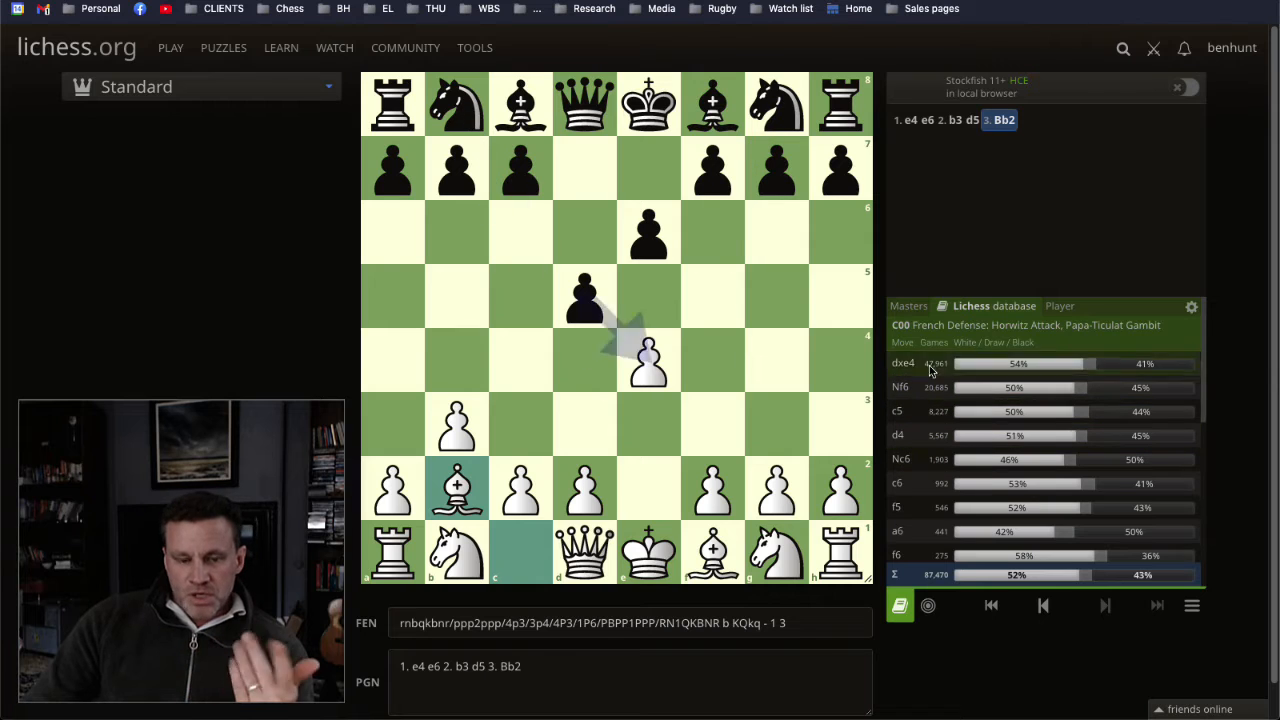
Step: Play 3... dxe4 4. Nc3 with the local Stockfish engine analysis turned on
{"action": "left_click_drag", "start_coordinate": [586, 300], "coordinate": [648, 362]}
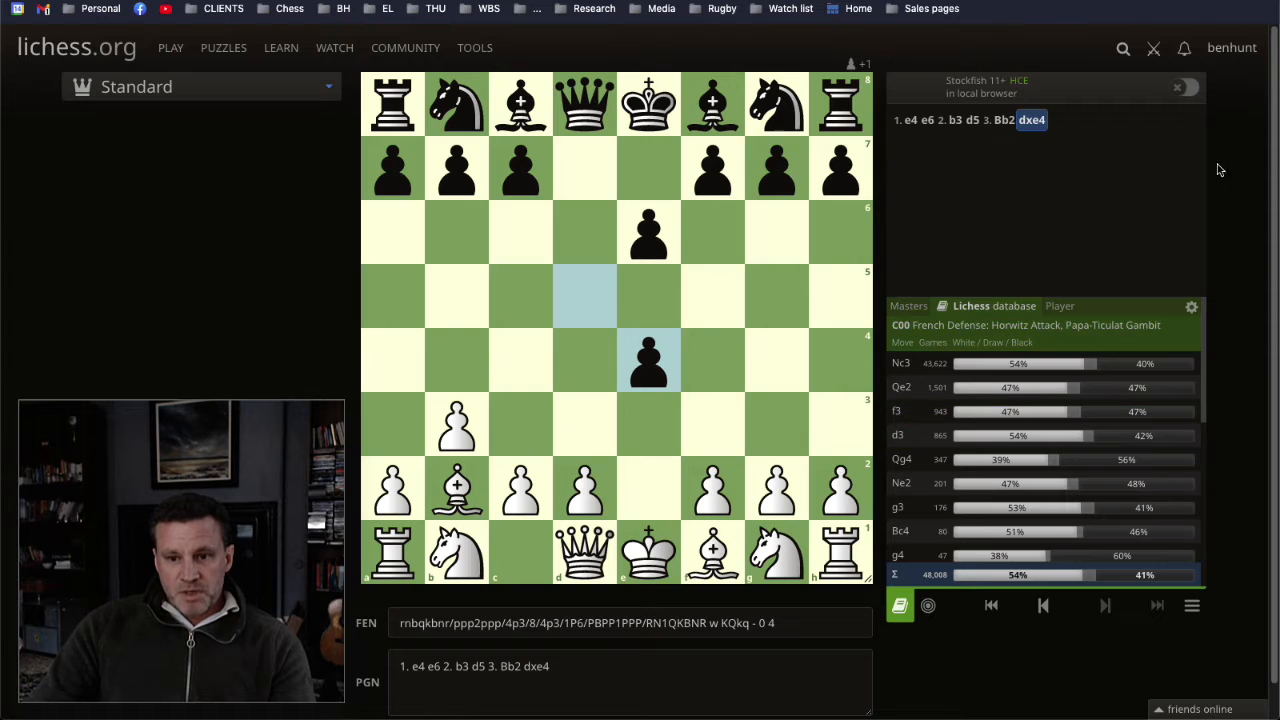
{"action": "left_click", "coordinate": [1185, 89]}
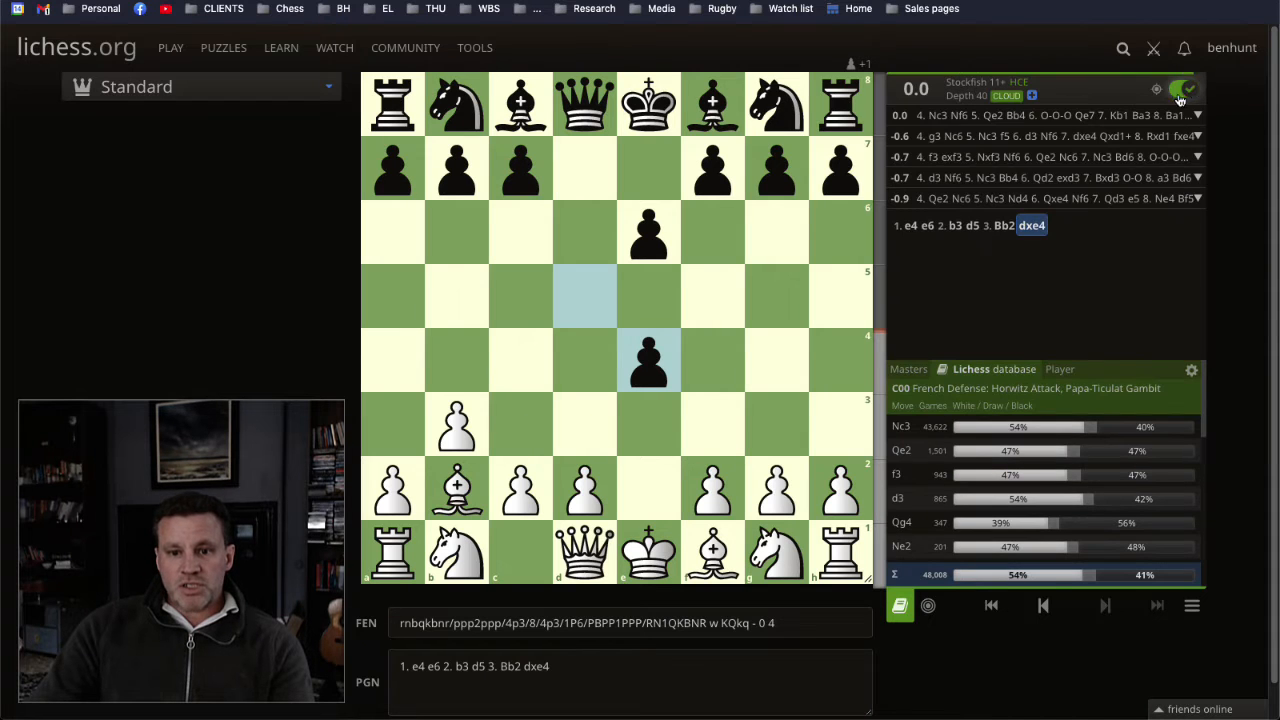
{"action": "left_click_drag", "start_coordinate": [462, 548], "coordinate": [522, 428]}
Step: Mark Black's e4 pawn as the target, clear the mark and continue with 4... Nf6
{"action": "left_click_drag", "start_coordinate": [585, 296], "coordinate": [648, 360]}
{"action": "left_click", "coordinate": [735, 355]}
{"action": "right_click", "coordinate": [660, 367]}
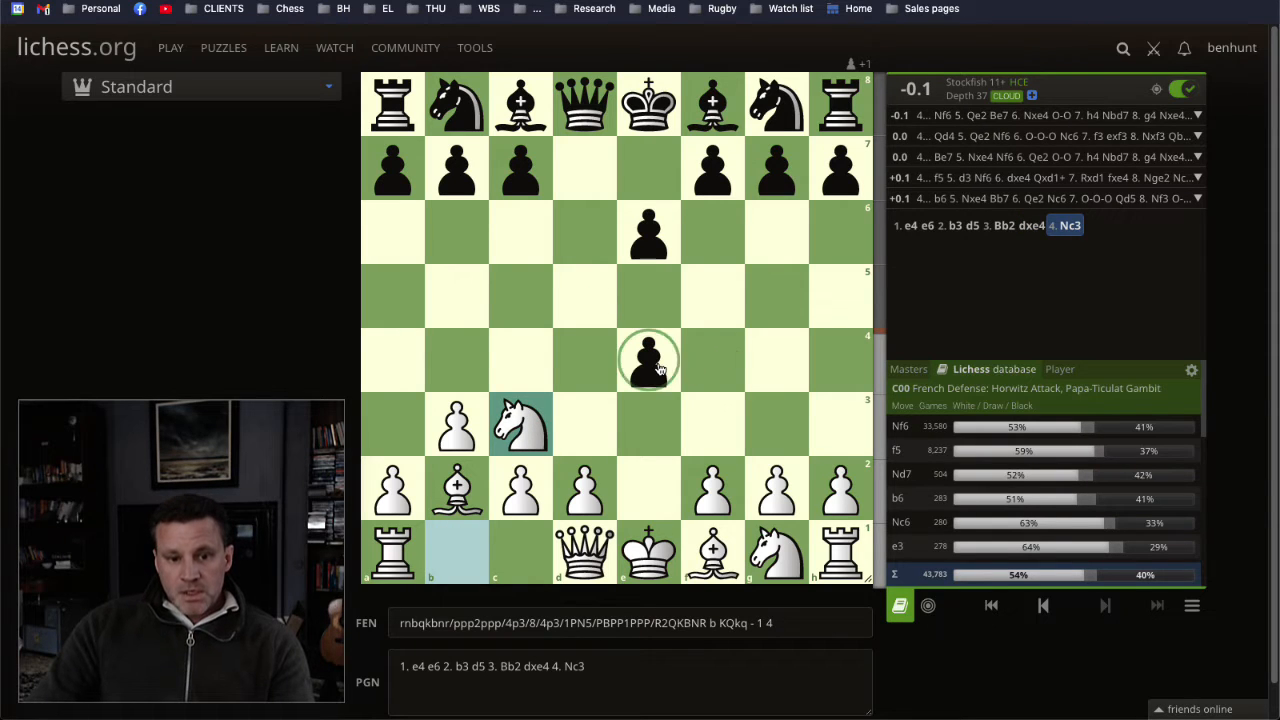
{"action": "left_click", "coordinate": [716, 350]}
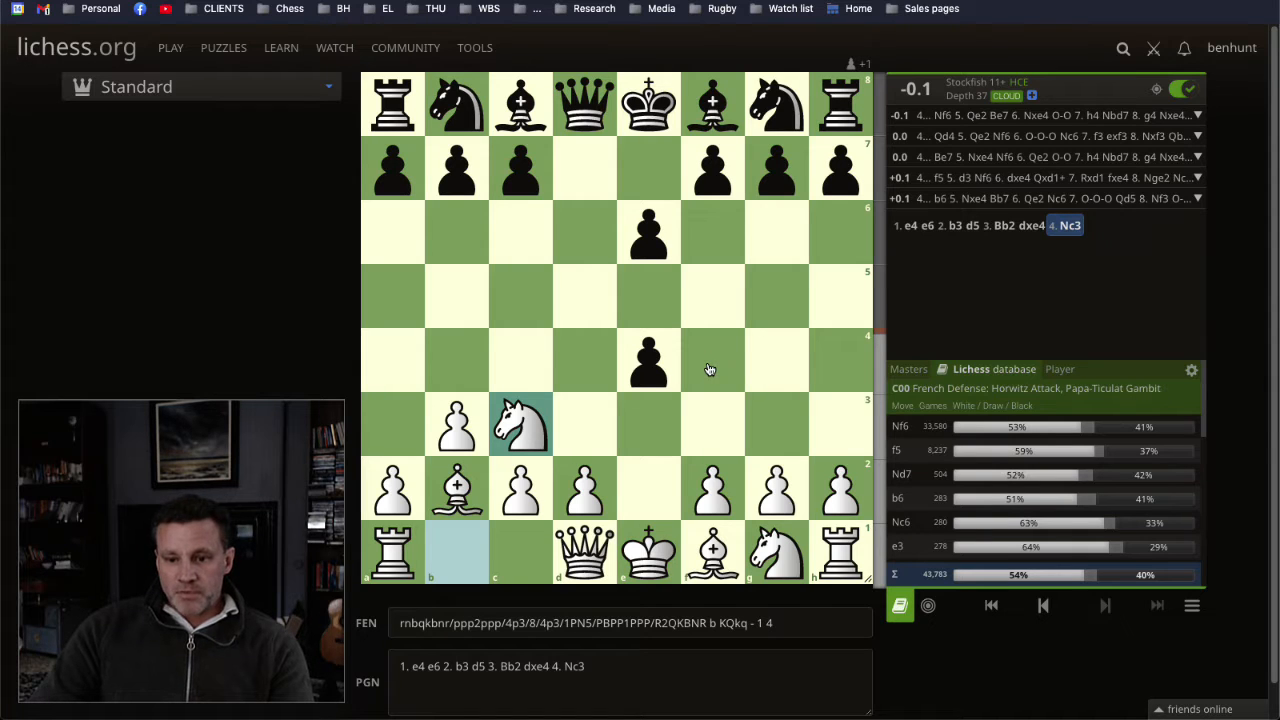
{"action": "left_click", "coordinate": [898, 427]}
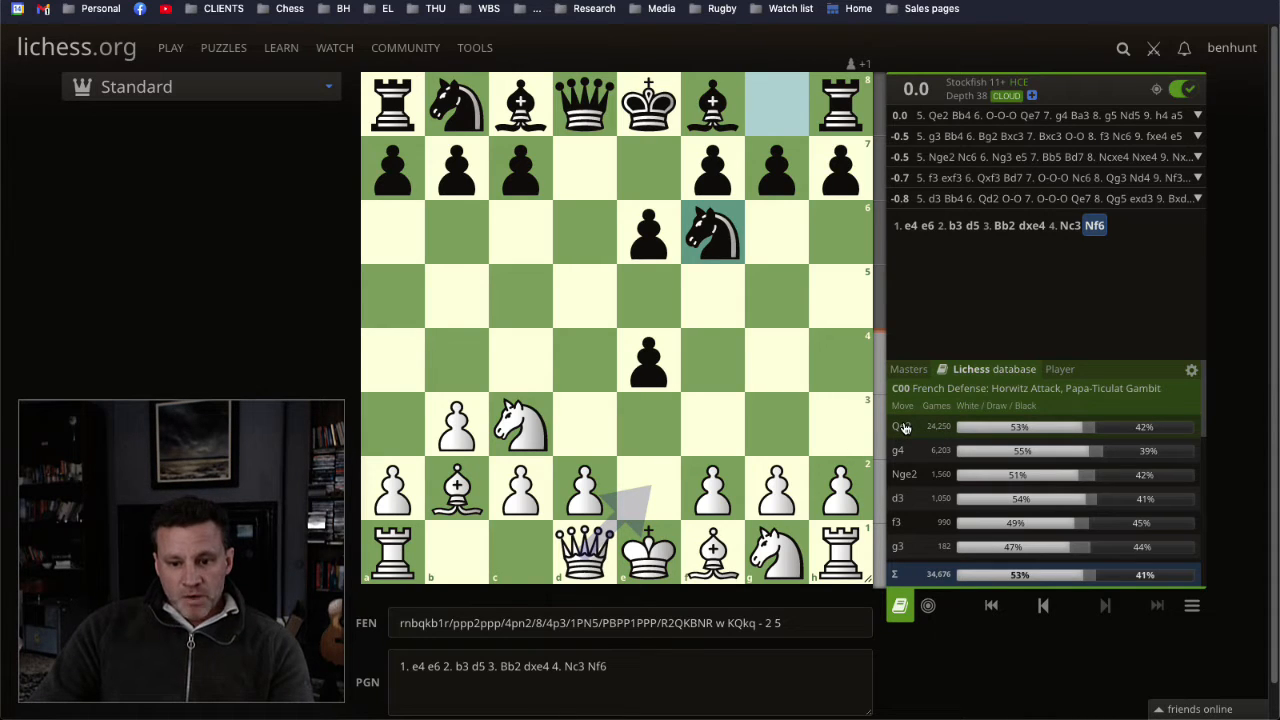
Step: Illustrate White's candidate moves g4, Nge2 and d3 with arrows and circled target squares, clearing each drawing
{"action": "left_click_drag", "start_coordinate": [776, 484], "coordinate": [773, 373]}
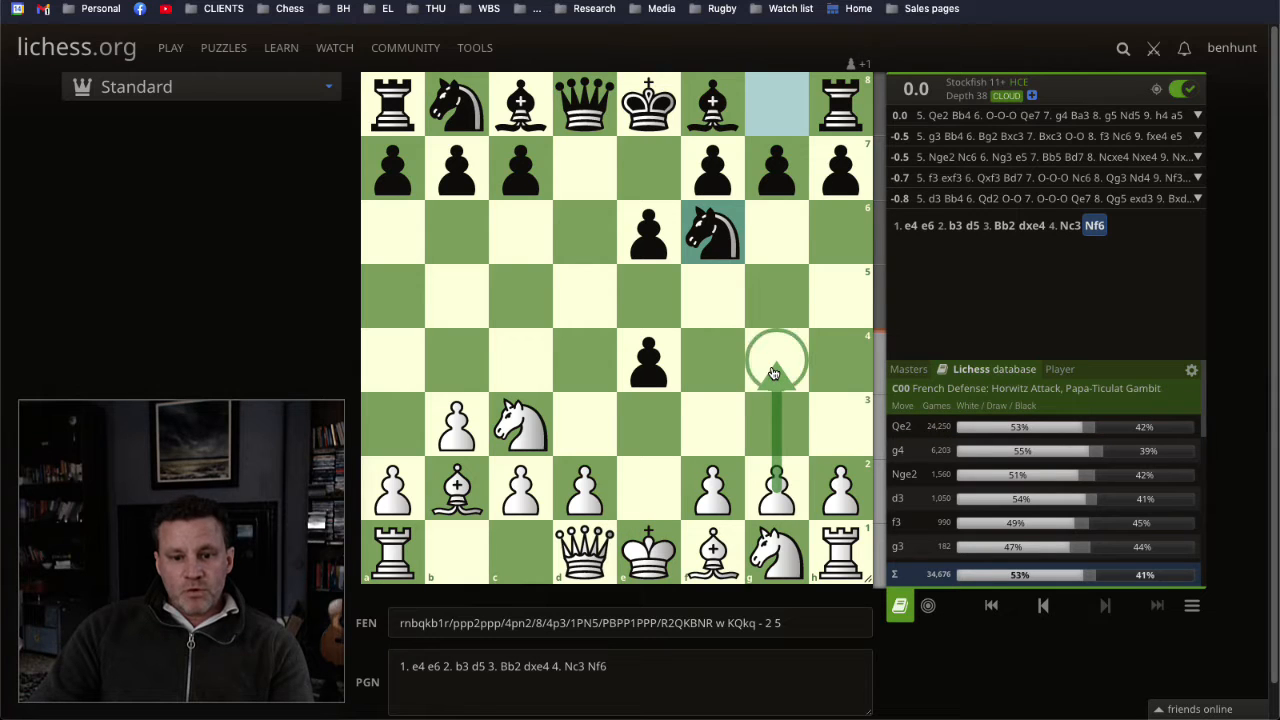
{"action": "left_click", "coordinate": [837, 361]}
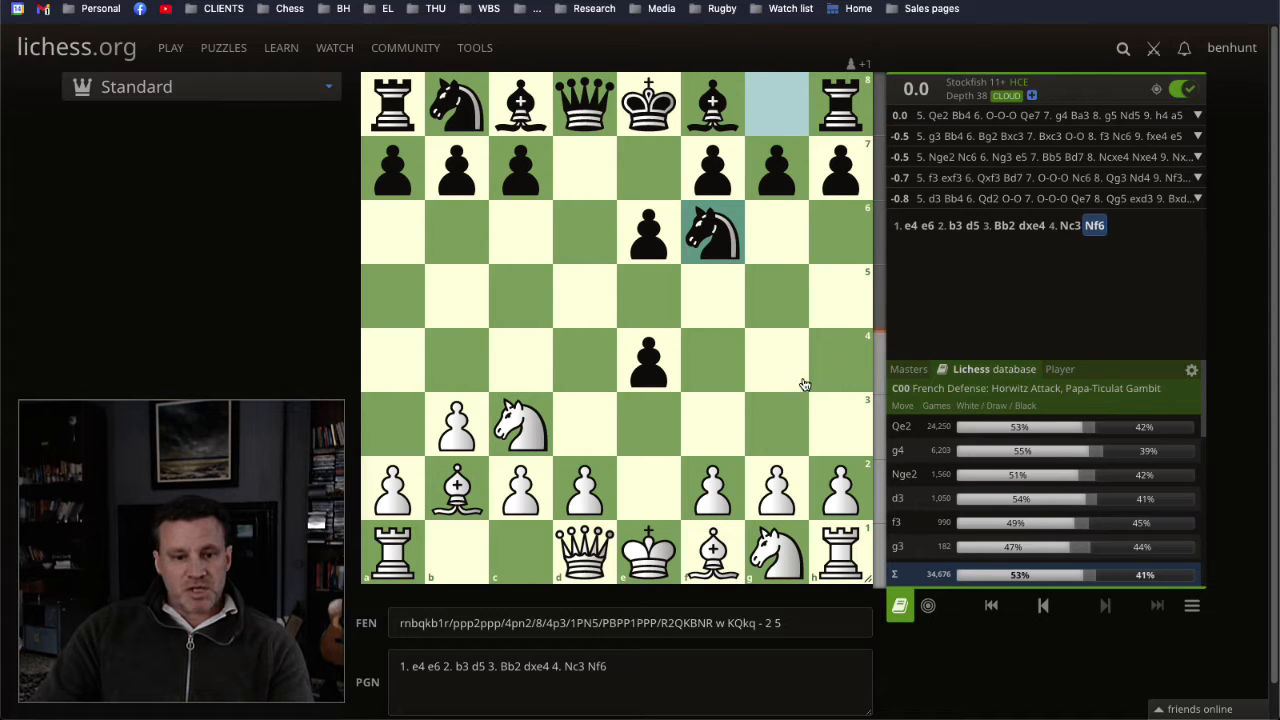
{"action": "mouse_move", "coordinate": [605, 545]}
{"action": "left_mouse_down"}
{"action": "mouse_move", "coordinate": [648, 493]}
{"action": "mouse_move", "coordinate": [585, 550]}
{"action": "left_mouse_up"}
{"action": "left_click_drag", "start_coordinate": [760, 555], "coordinate": [645, 488]}
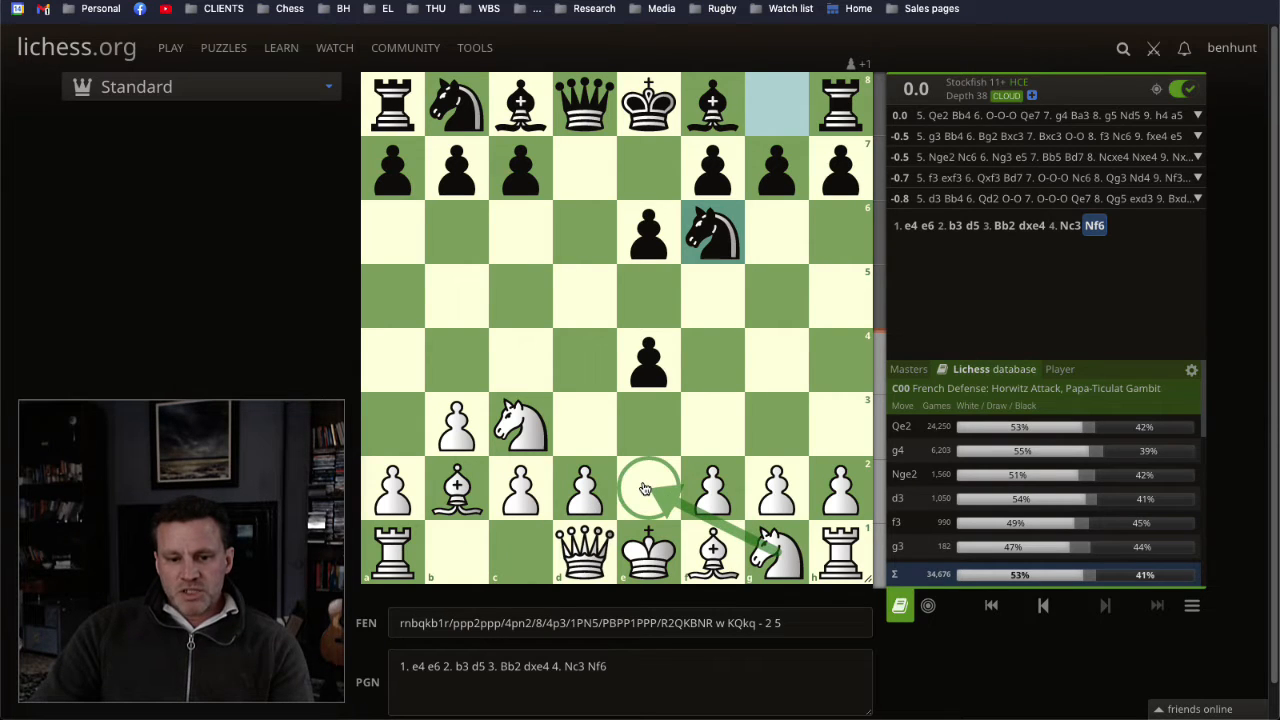
{"action": "left_click", "coordinate": [750, 445]}
{"action": "left_click_drag", "start_coordinate": [585, 488], "coordinate": [585, 424]}
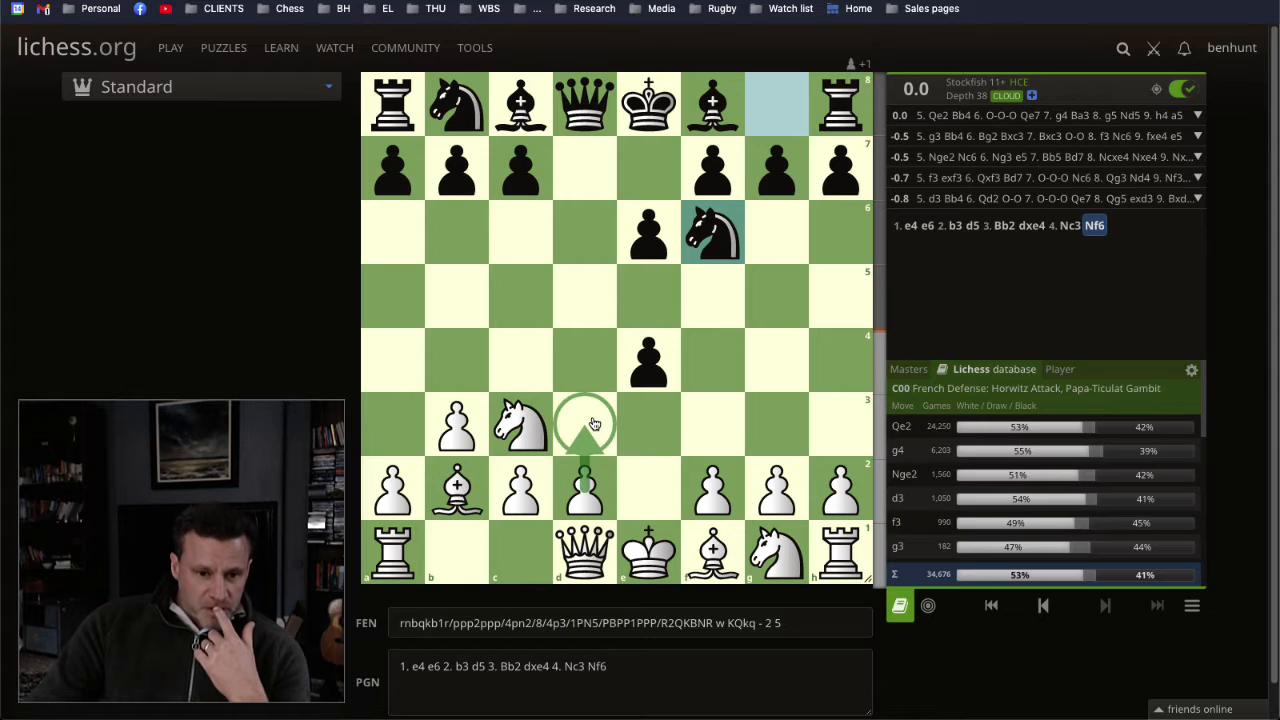
{"action": "left_click", "coordinate": [716, 418]}
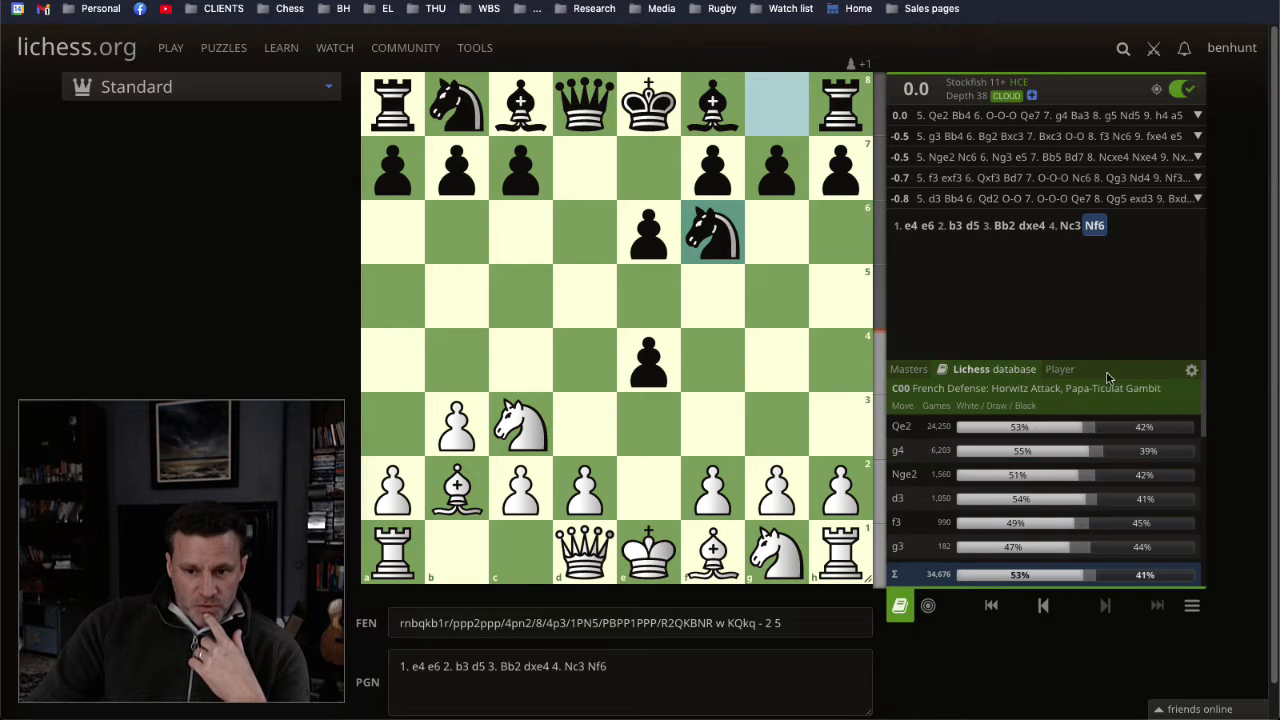
Step: Restrict the Lichess database to average ratings of 2200 and 2500
{"action": "left_click", "coordinate": [1191, 370]}
{"action": "left_click", "coordinate": [1148, 462]}
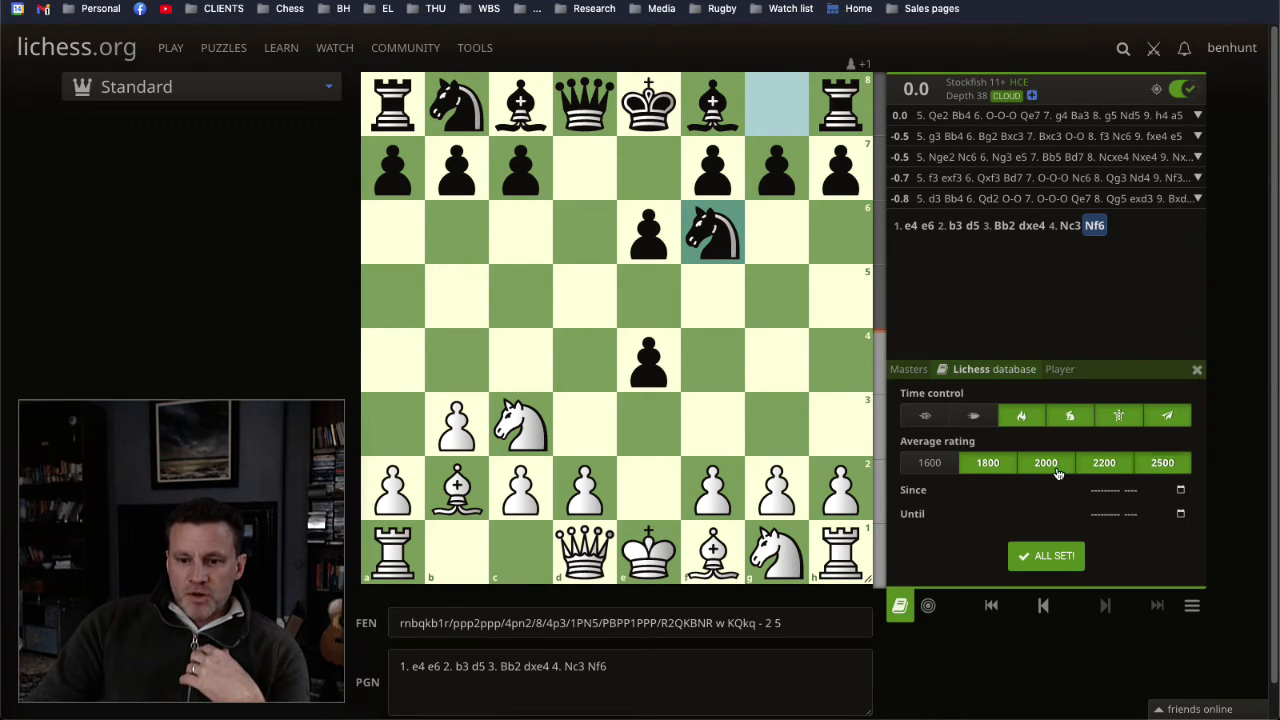
{"action": "left_click", "coordinate": [1050, 468]}
{"action": "left_click", "coordinate": [986, 468]}
{"action": "left_click", "coordinate": [1040, 556]}
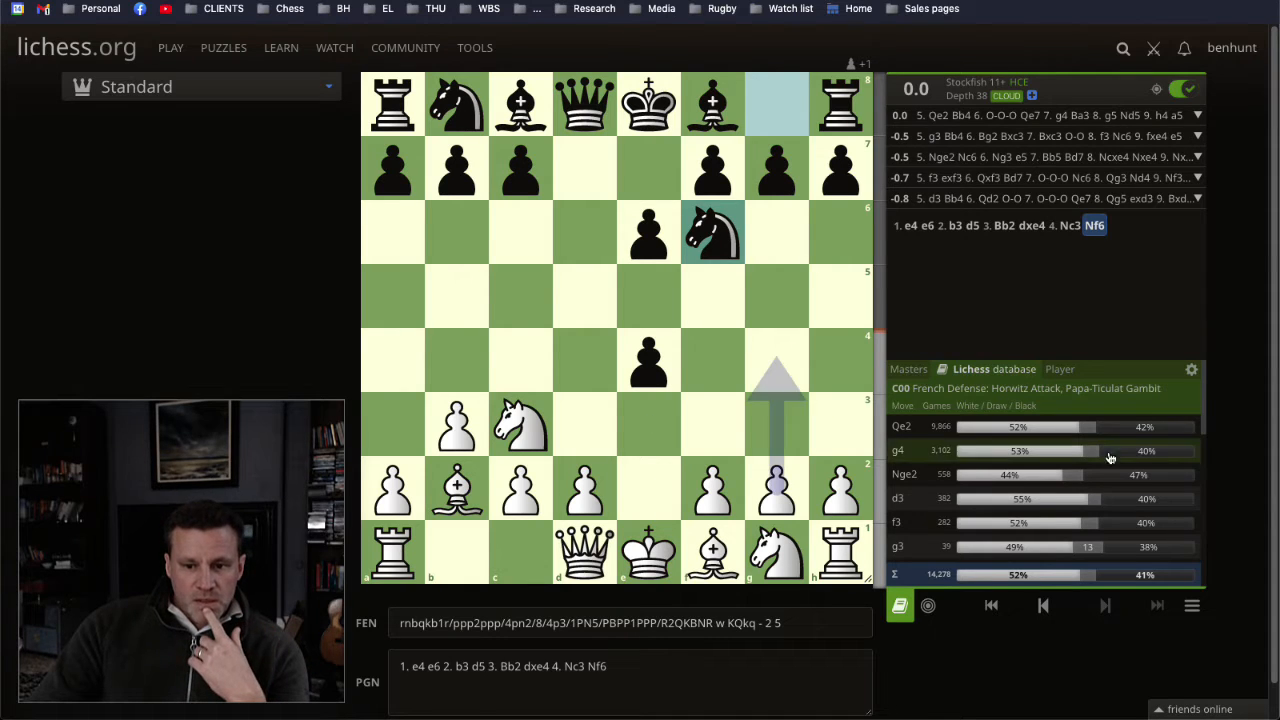
Step: Return the Lichess database filter to average ratings of 1800, 2000 and 2200
{"action": "left_click", "coordinate": [1191, 369]}
{"action": "left_click", "coordinate": [1040, 462]}
{"action": "left_click", "coordinate": [988, 462]}
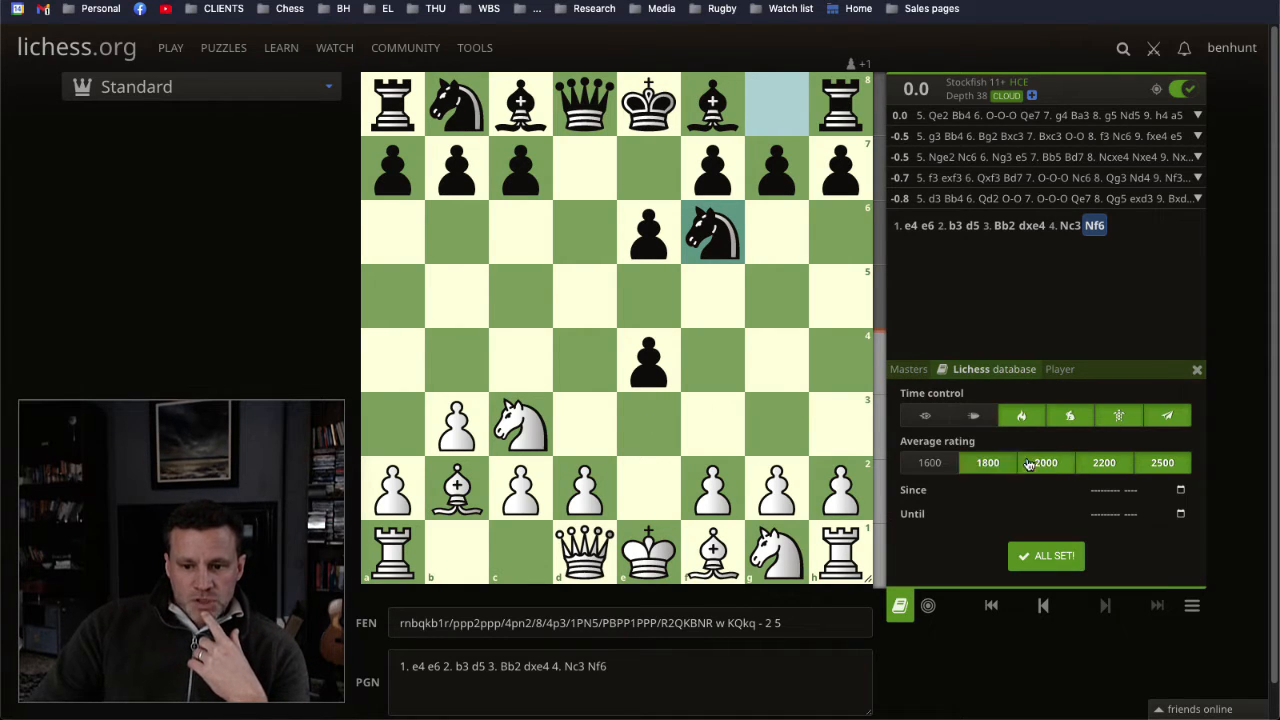
{"action": "left_click", "coordinate": [1160, 462]}
{"action": "left_click", "coordinate": [1058, 557]}
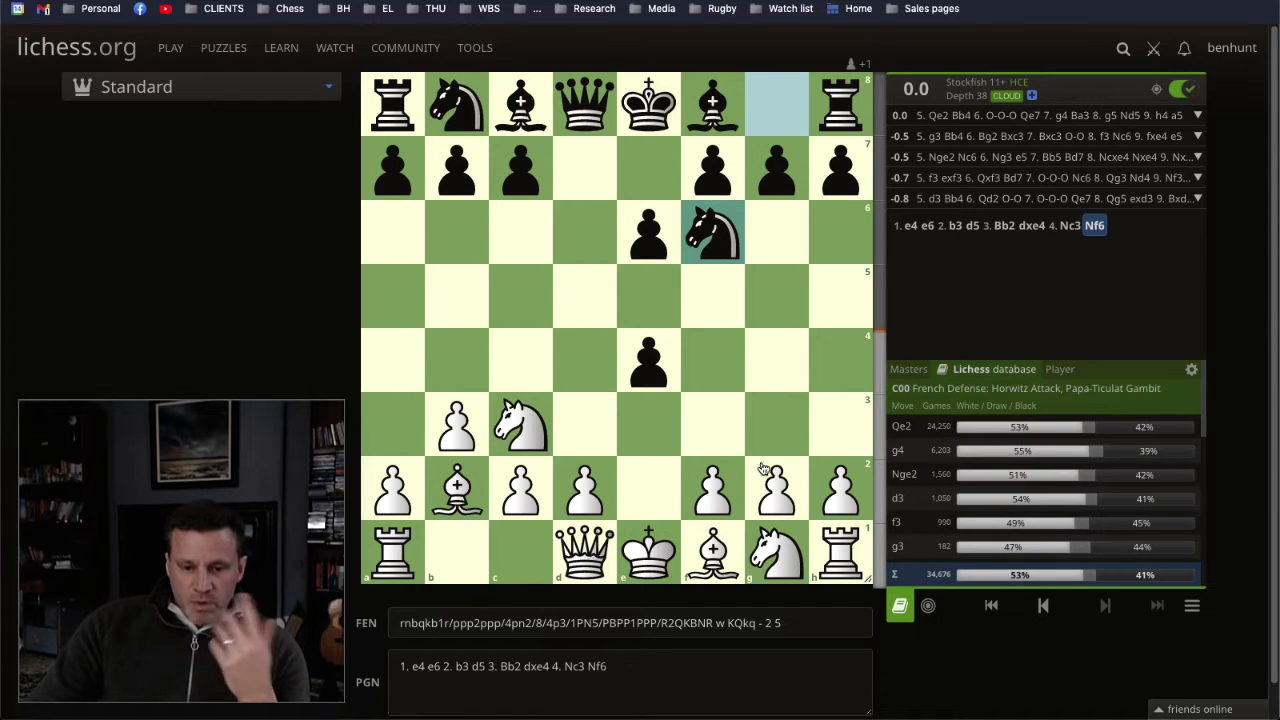
Step: Play 5. Qe2, and highlight the queen's path from d1 to e2 before clearing the marks
{"action": "left_click", "coordinate": [585, 552]}
{"action": "left_click", "coordinate": [648, 493]}
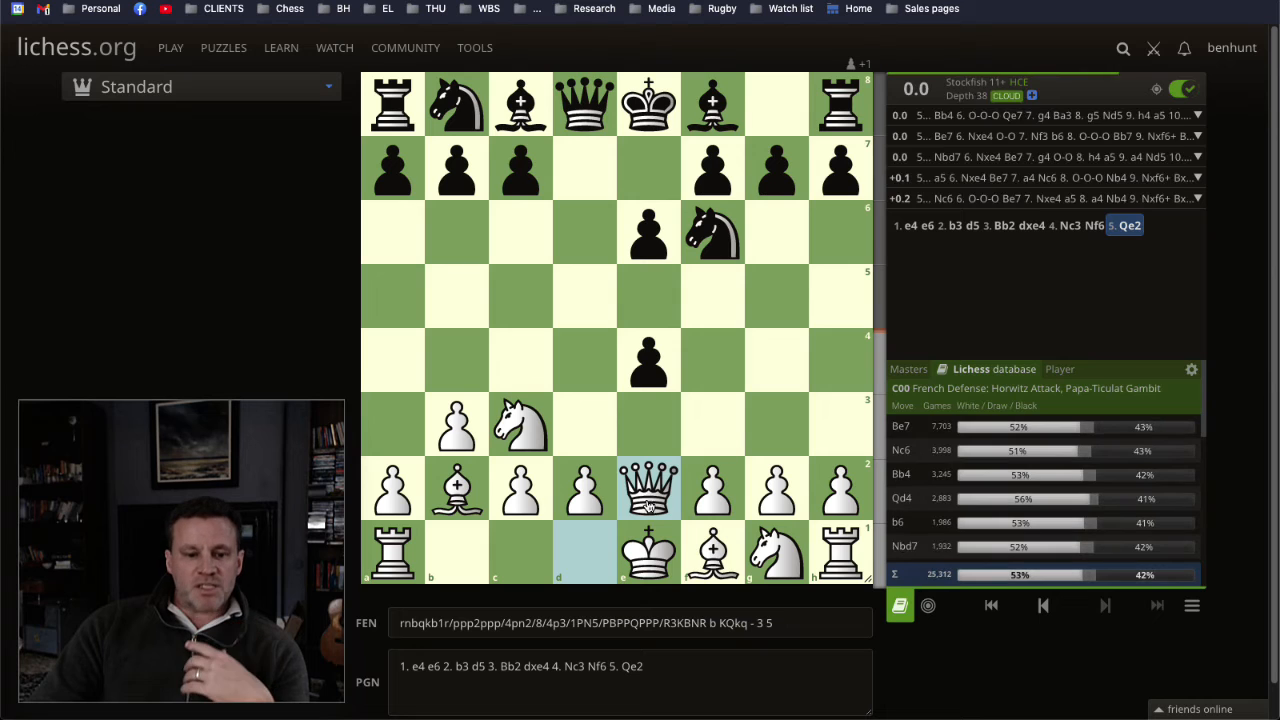
{"action": "left_click_drag", "start_coordinate": [588, 541], "coordinate": [650, 488]}
{"action": "right_click", "coordinate": [652, 483]}
{"action": "left_click", "coordinate": [762, 443]}
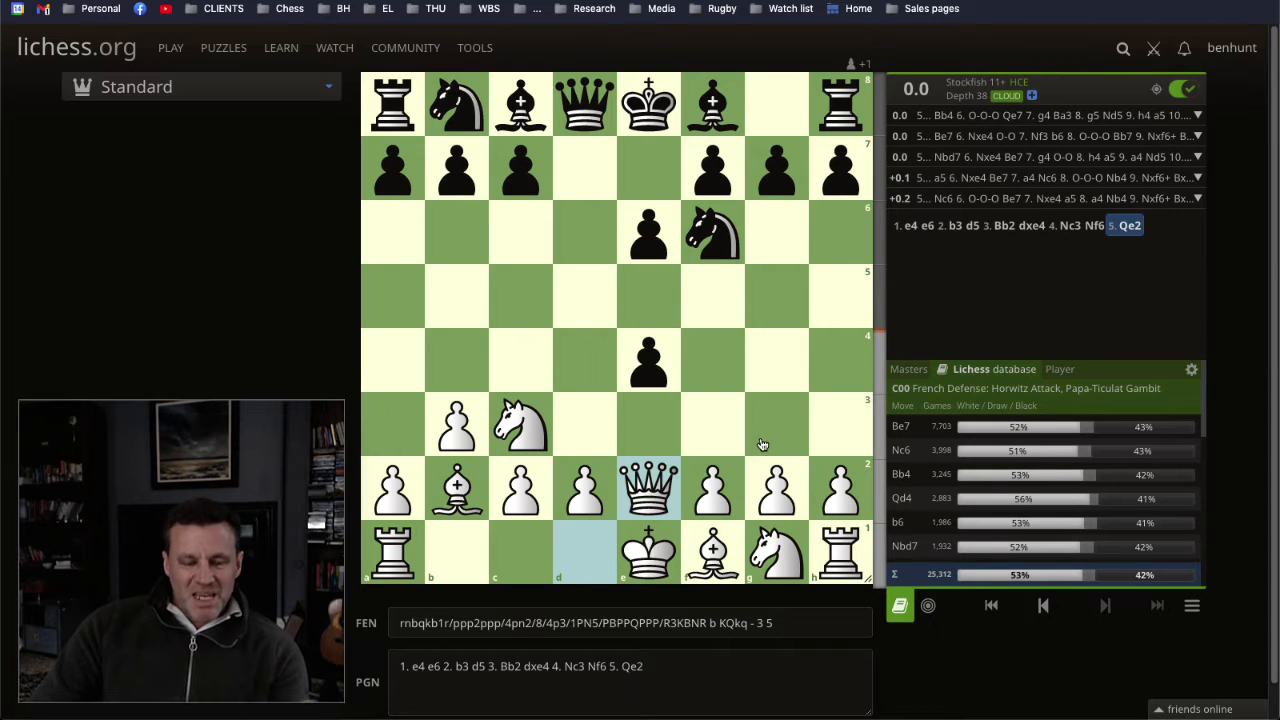
Step: Illustrate the fight for e4 with arrows from the c3 knight, f6 knight and e2 queen, clear them and play 5... Be7
{"action": "left_click_drag", "start_coordinate": [530, 428], "coordinate": [634, 373]}
{"action": "right_click", "coordinate": [634, 373]}
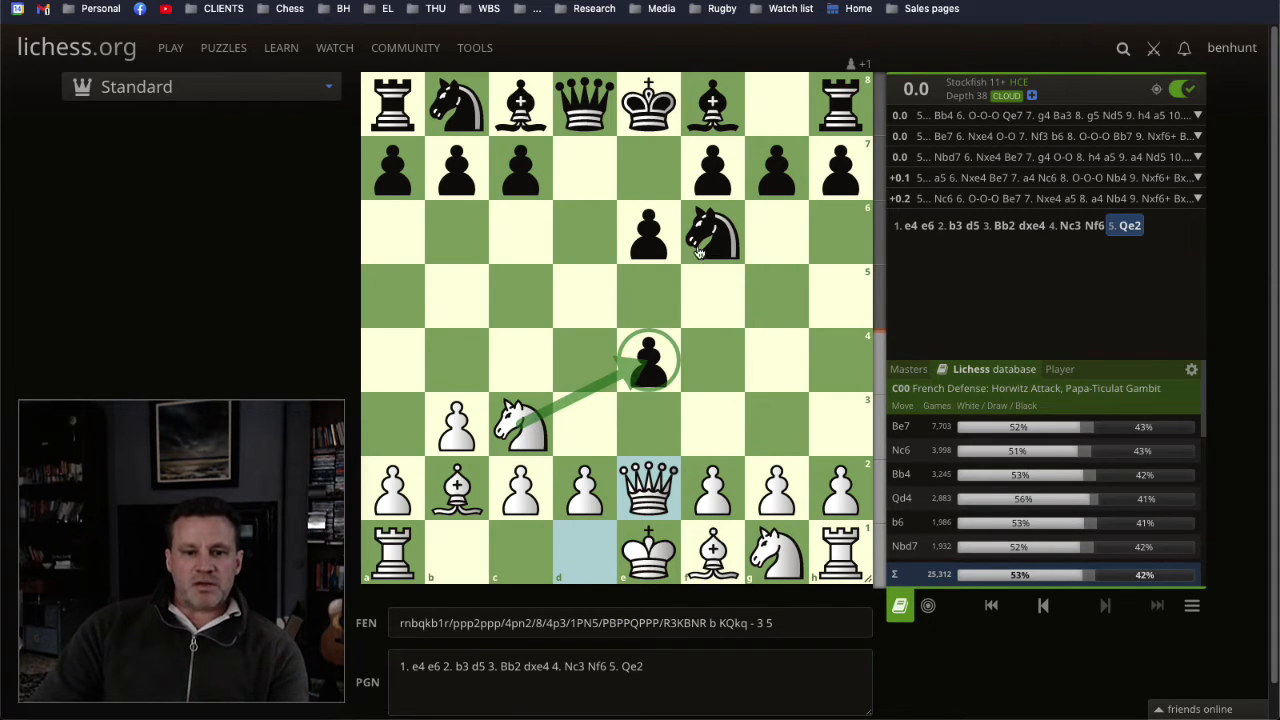
{"action": "left_click_drag", "start_coordinate": [706, 240], "coordinate": [650, 348]}
{"action": "left_click_drag", "start_coordinate": [650, 485], "coordinate": [632, 363]}
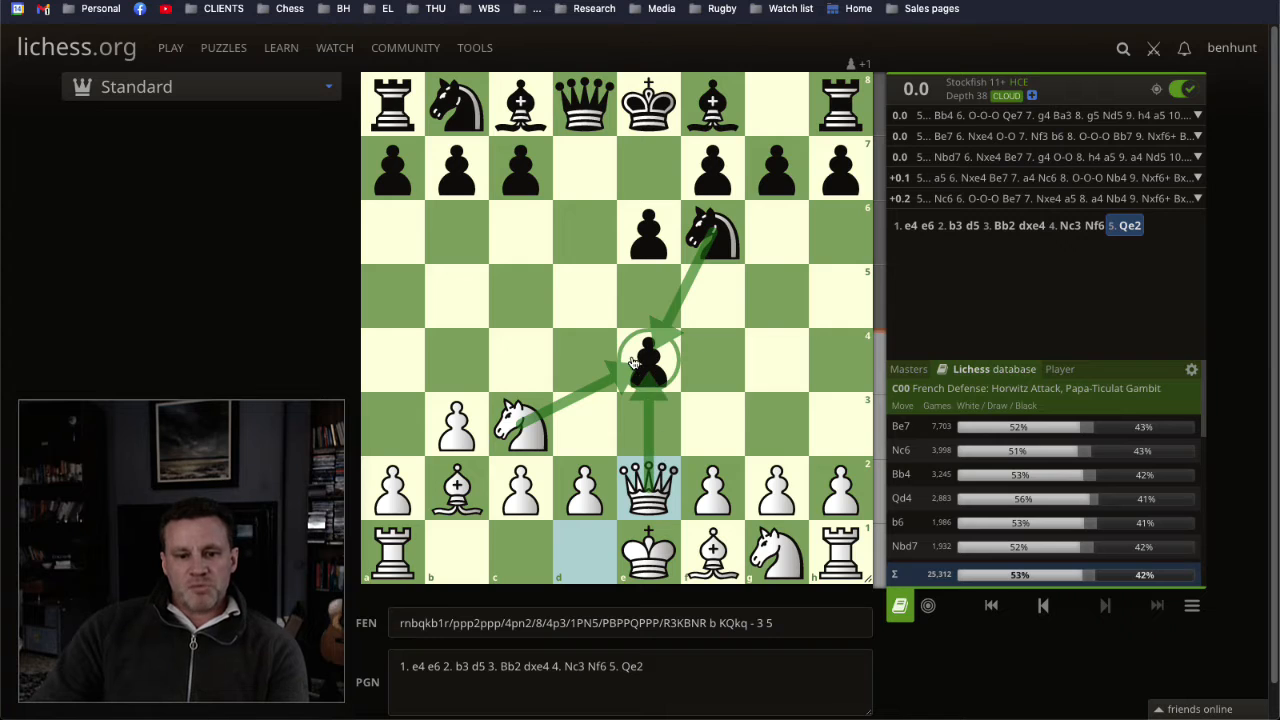
{"action": "left_click", "coordinate": [780, 352]}
{"action": "left_click", "coordinate": [916, 428]}
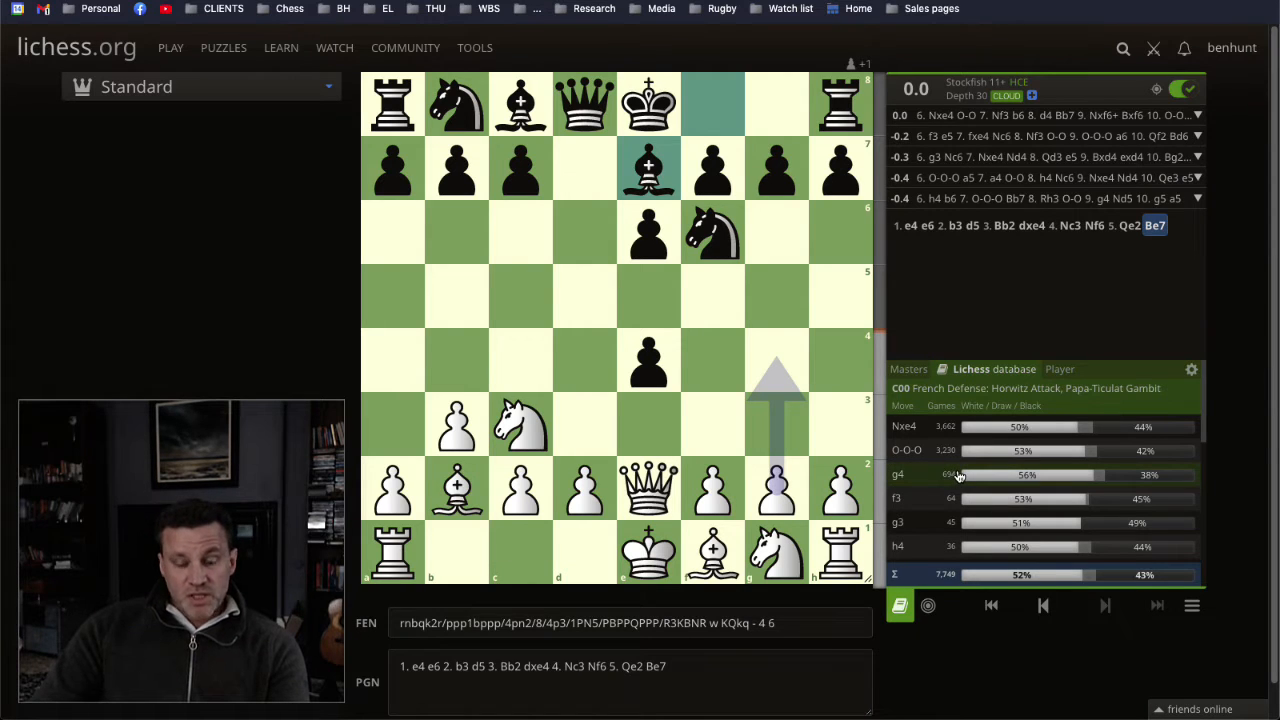
Step: Illustrate White's ideas with arrows from g2 to g4 and from the e1 king to c1, and clear the marks
{"action": "mouse_move", "coordinate": [959, 476]}
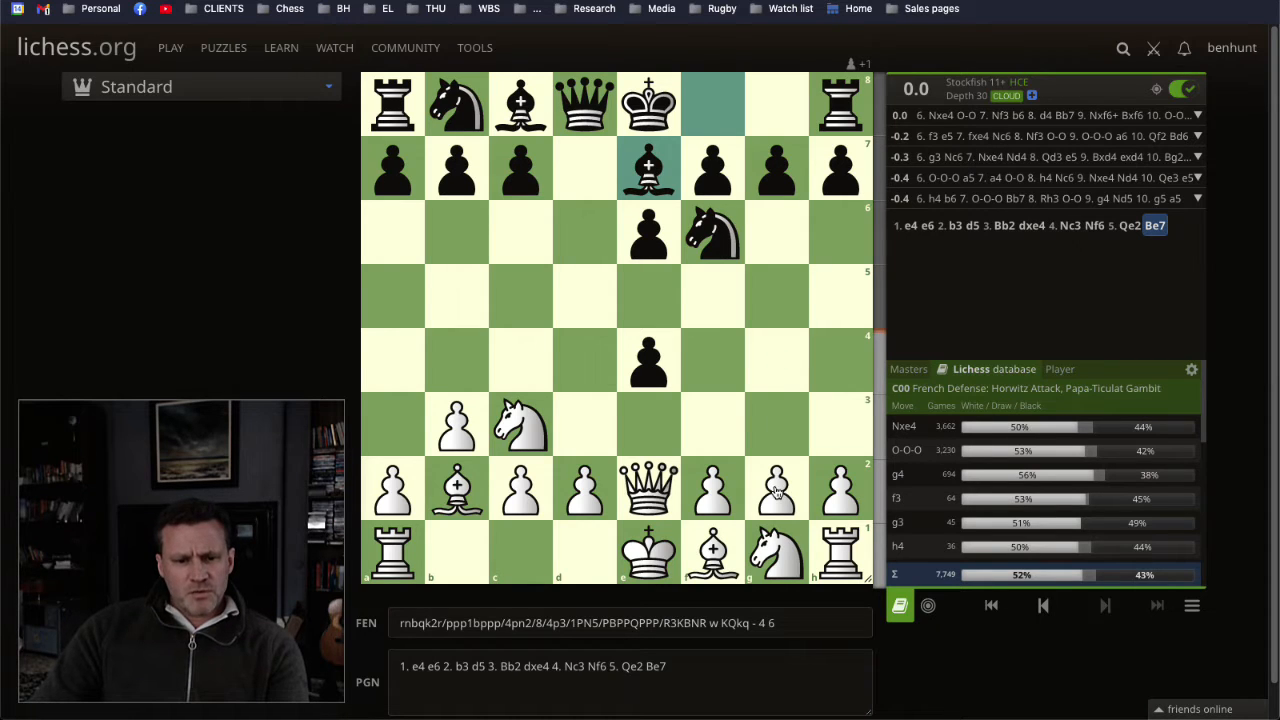
{"action": "left_click_drag", "start_coordinate": [776, 490], "coordinate": [775, 371]}
{"action": "left_click_drag", "start_coordinate": [669, 545], "coordinate": [516, 548]}
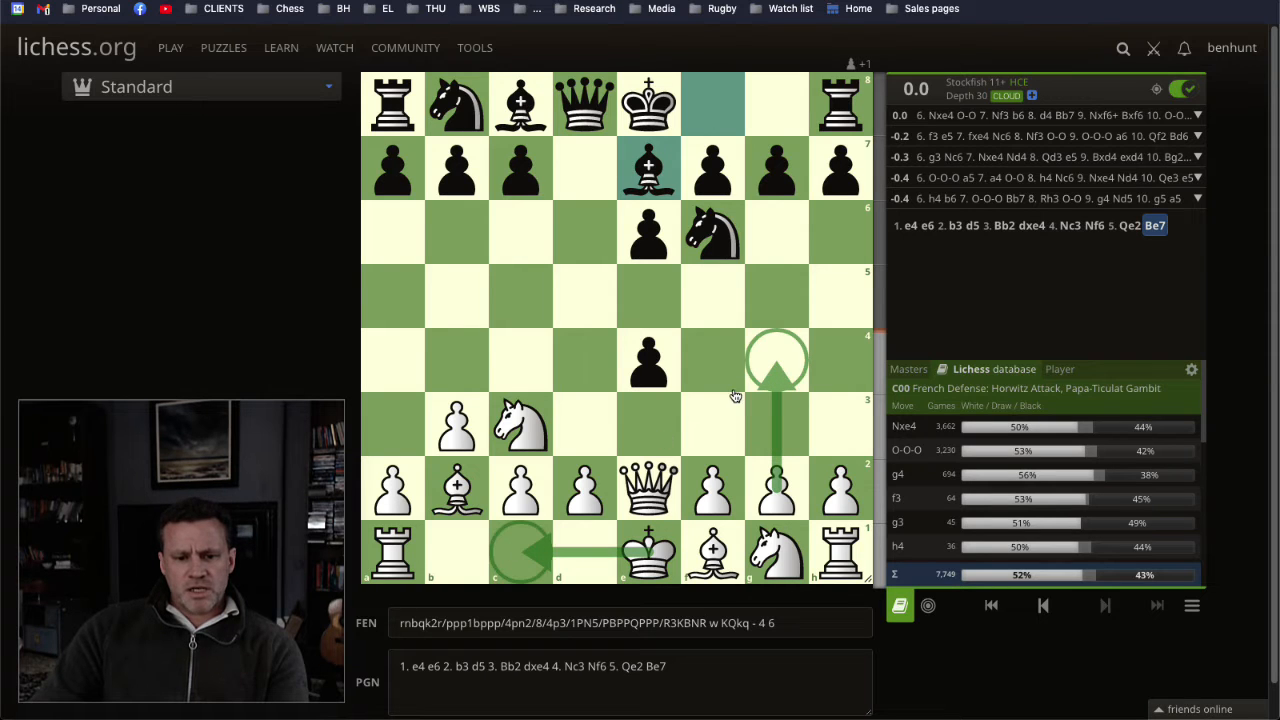
{"action": "left_click", "coordinate": [831, 407]}
Step: Play 6. g4, and show the e2 queen's protection of g4 with an arrow before clearing it
{"action": "left_click_drag", "start_coordinate": [790, 474], "coordinate": [777, 362]}
{"action": "left_click_drag", "start_coordinate": [648, 488], "coordinate": [764, 358]}
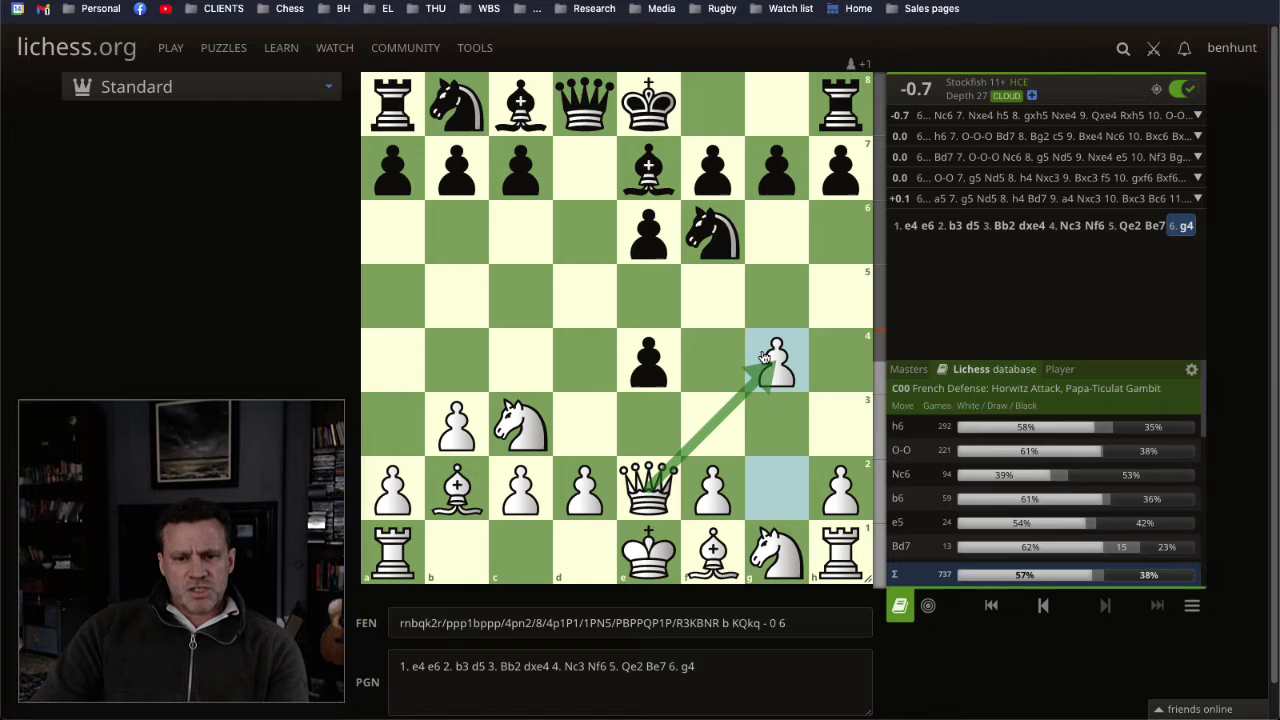
{"action": "left_click", "coordinate": [838, 337]}
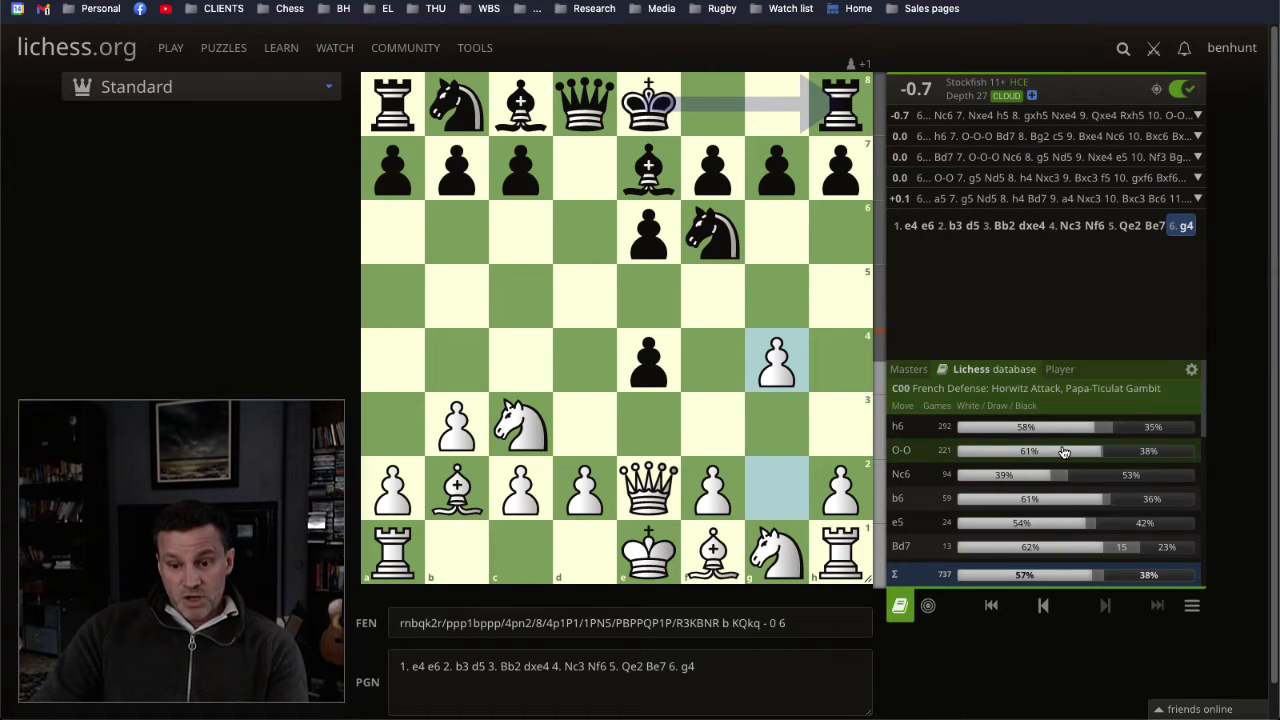
Step: Play 6... O-O for Black, and mark the f1 bishop's development to g2 before clearing the marks
{"action": "mouse_move", "coordinate": [1060, 453]}
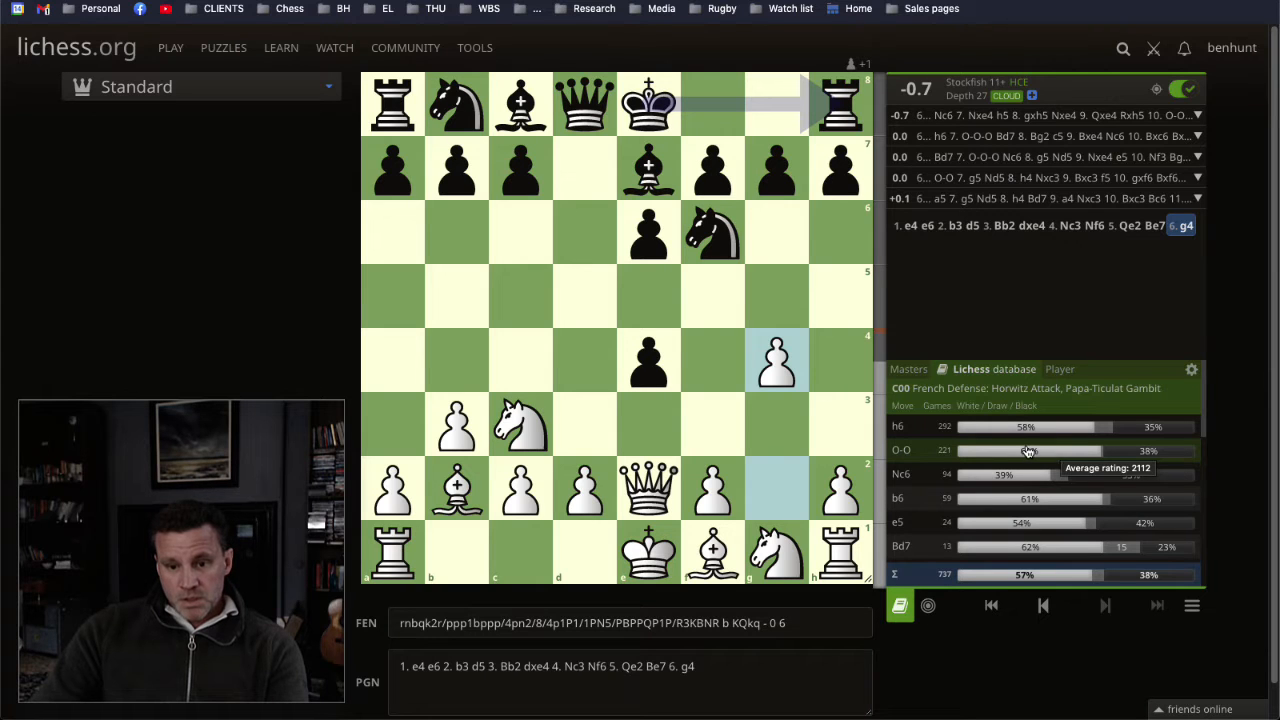
{"action": "left_click", "coordinate": [899, 451]}
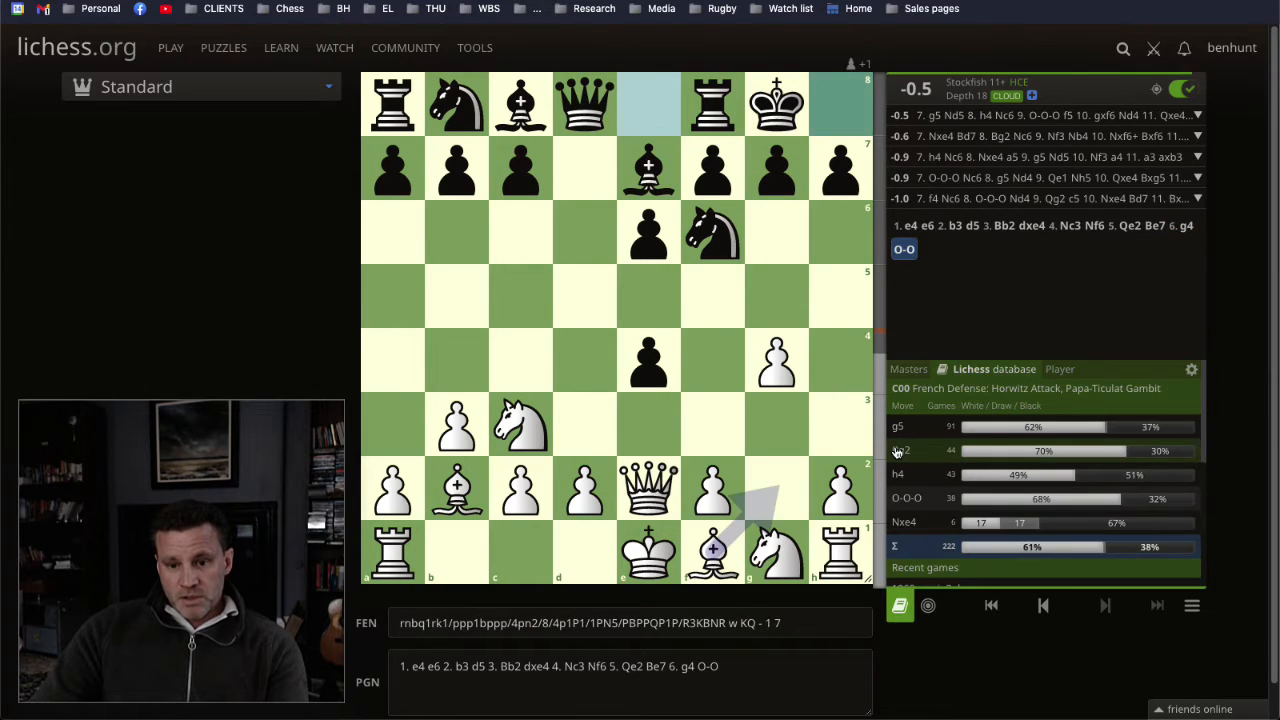
{"action": "mouse_move", "coordinate": [937, 120]}
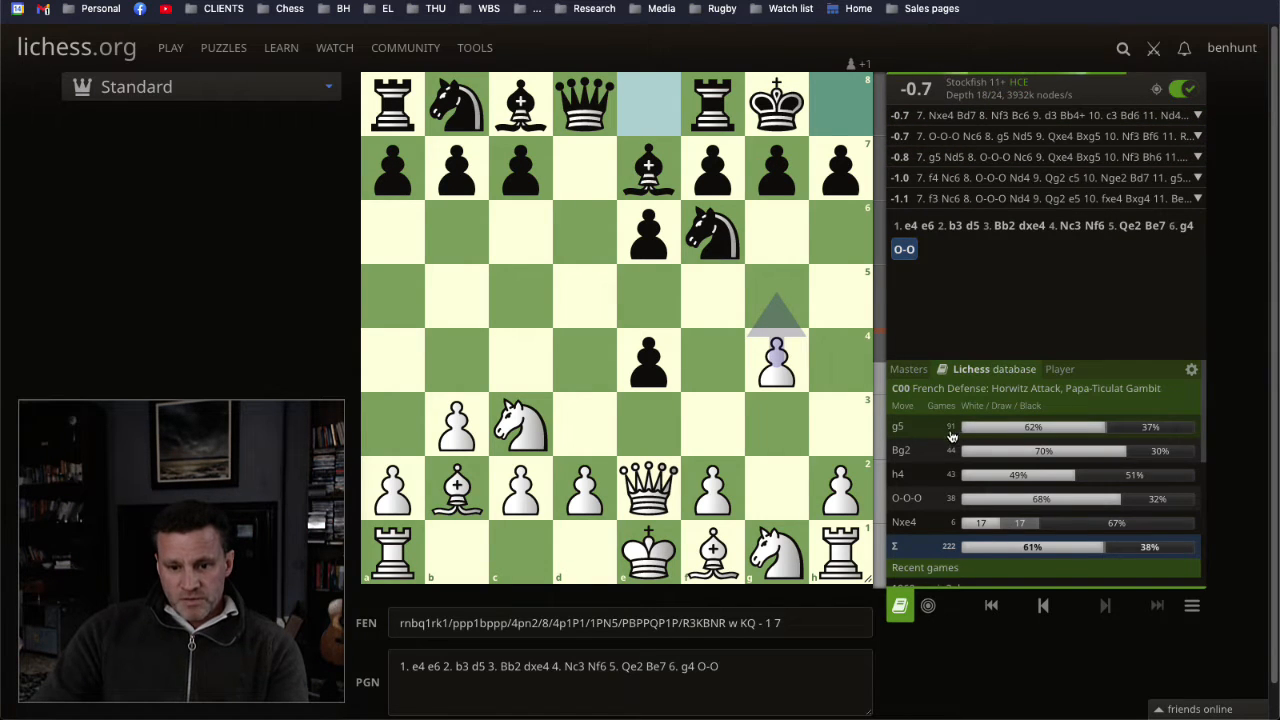
{"action": "left_click_drag", "start_coordinate": [712, 552], "coordinate": [760, 500]}
{"action": "right_click", "coordinate": [760, 500]}
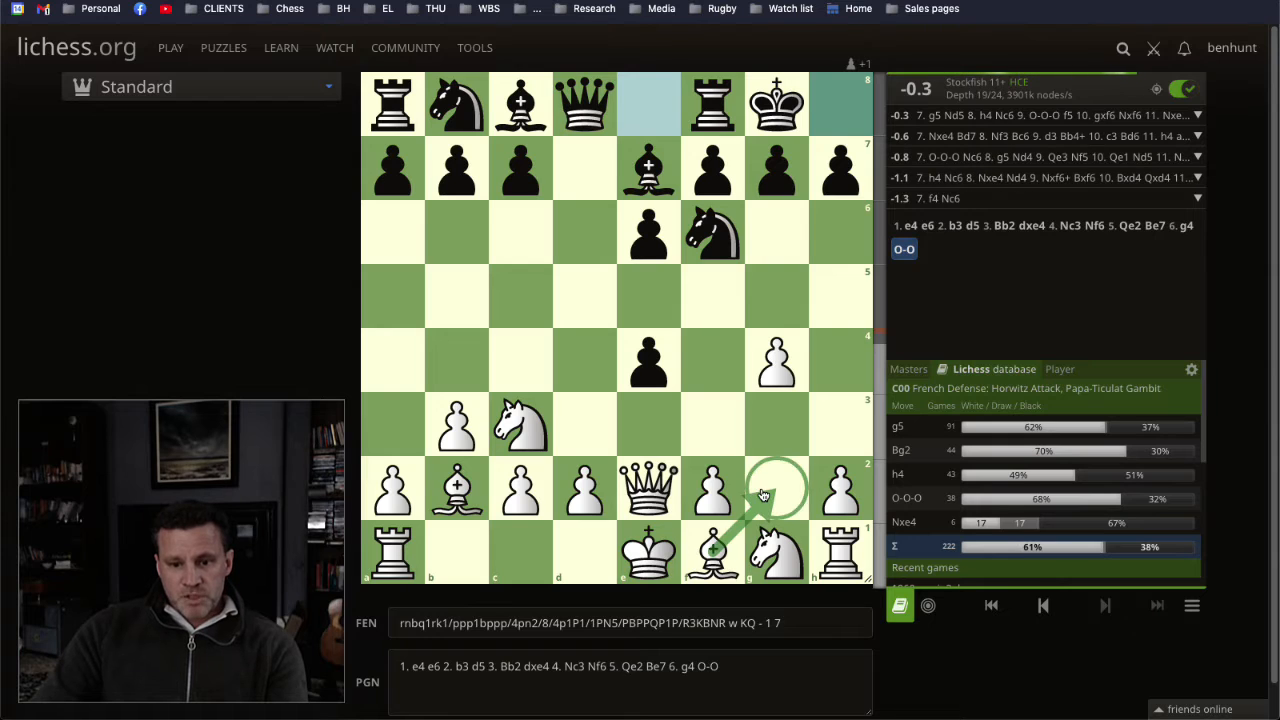
{"action": "left_click", "coordinate": [830, 440]}
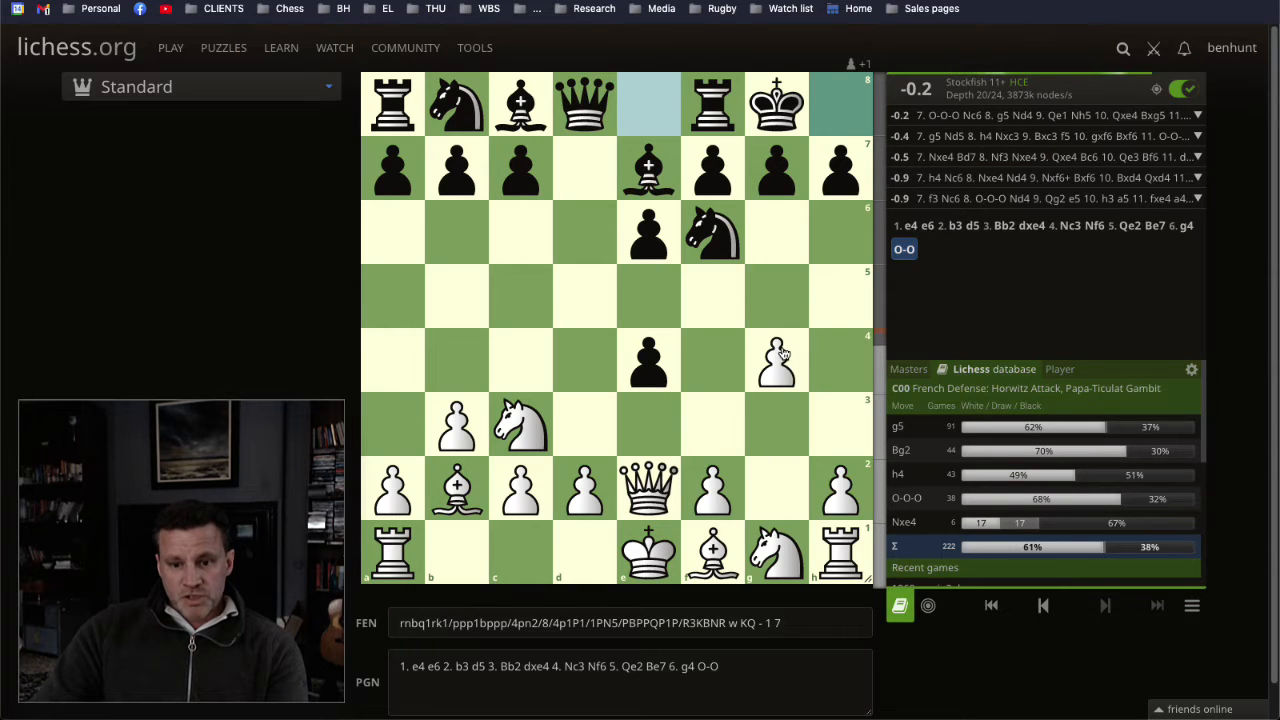
Step: Continue the main line with 7. g5 Nd5 8. h4 Nxc3
{"action": "left_click_drag", "start_coordinate": [782, 355], "coordinate": [790, 296]}
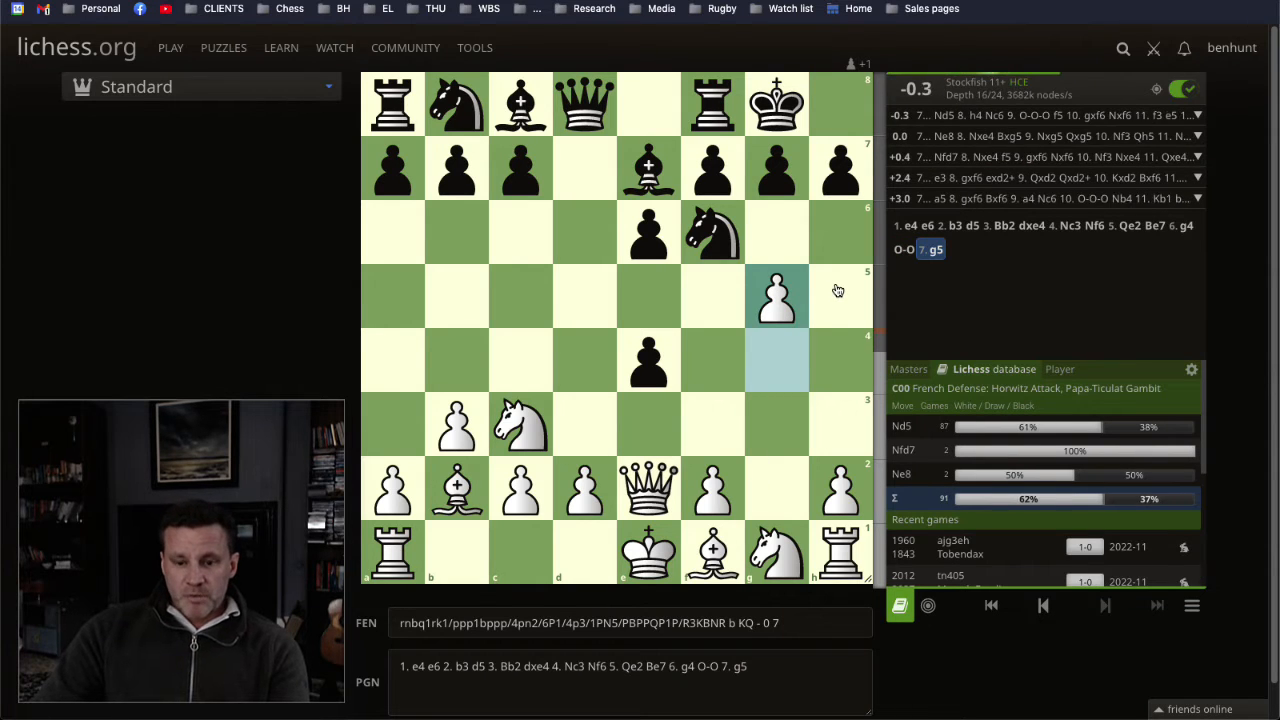
{"action": "left_click", "coordinate": [904, 427]}
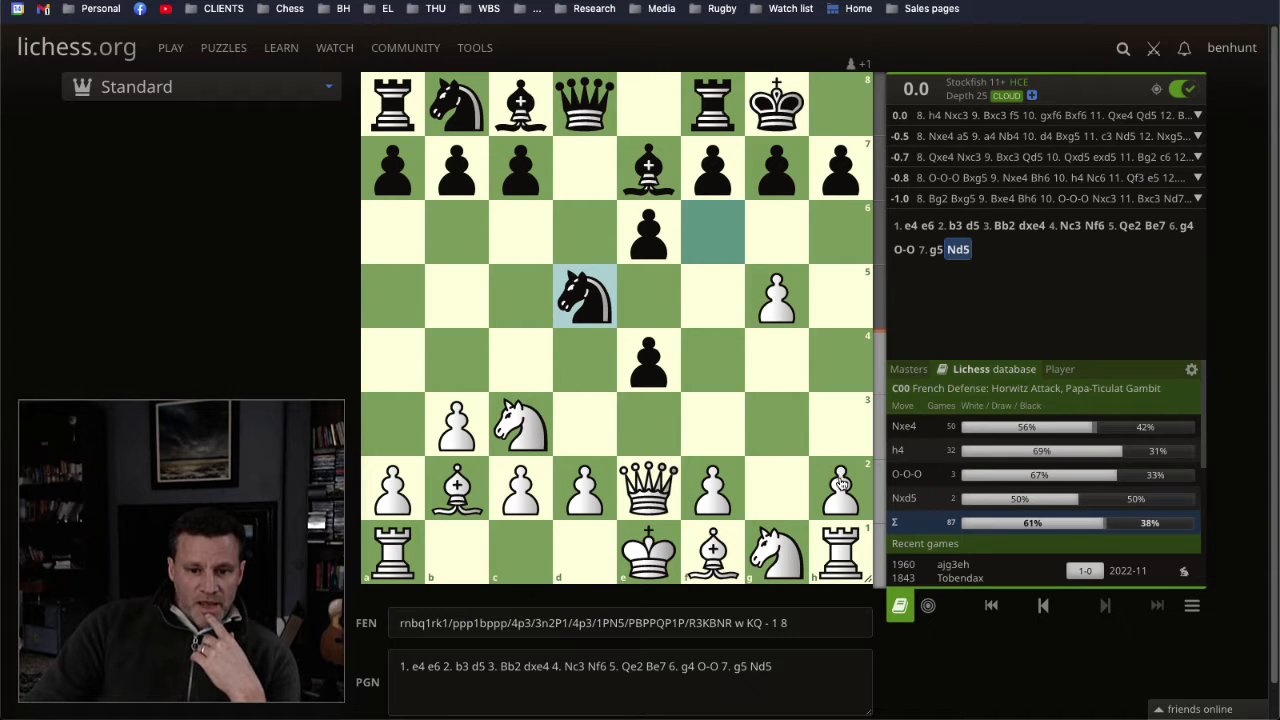
{"action": "left_click_drag", "start_coordinate": [841, 484], "coordinate": [841, 362]}
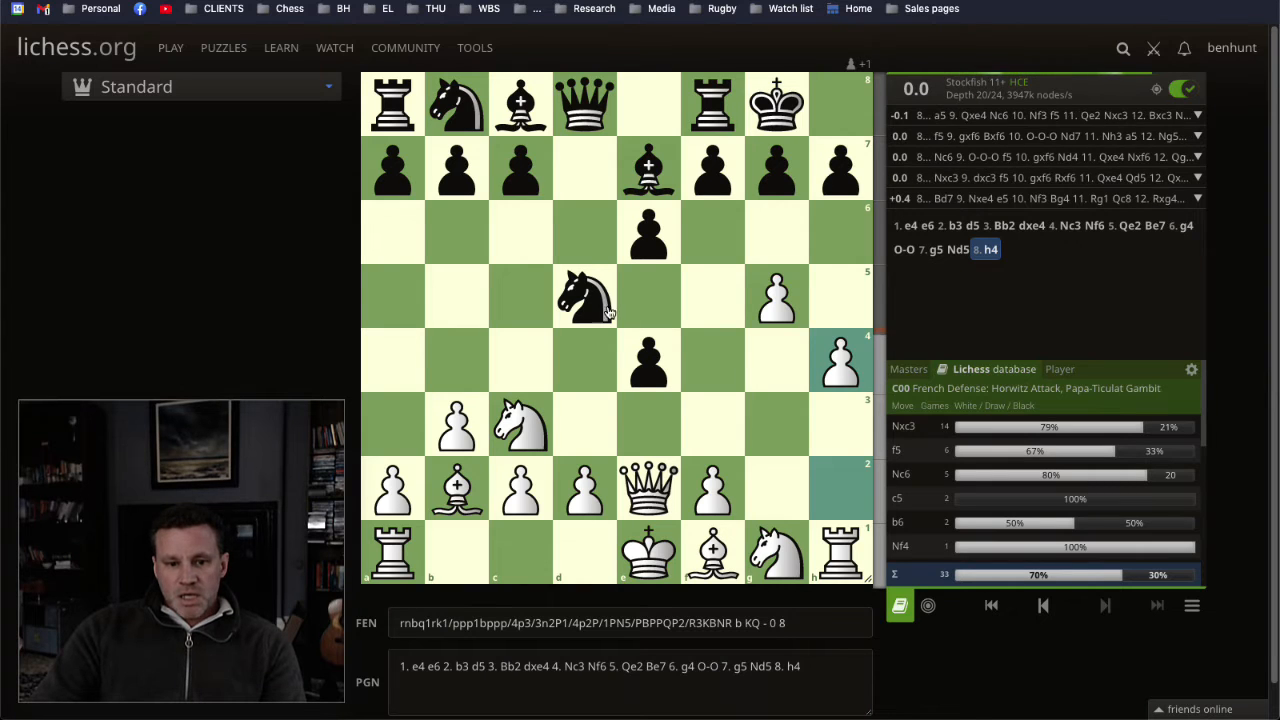
{"action": "left_click_drag", "start_coordinate": [588, 295], "coordinate": [534, 434]}
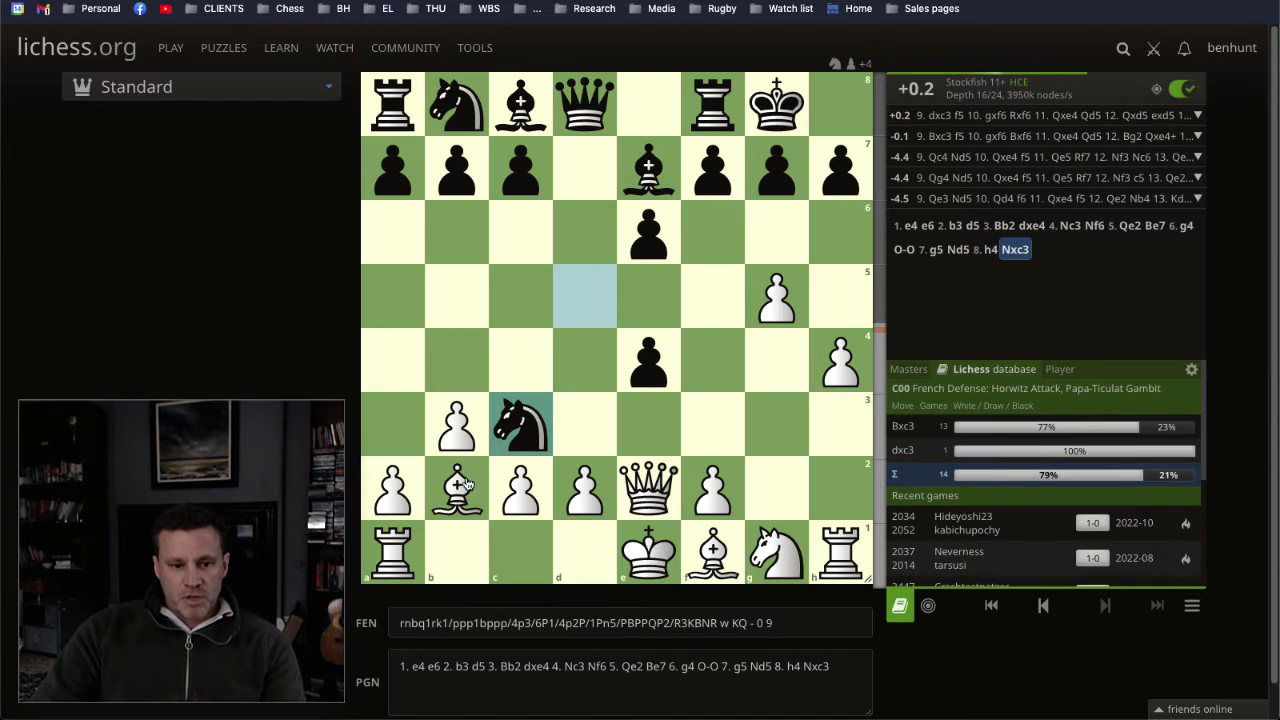
Step: Extend the line with 9. Bxc3 f5 10. gxf6 Bxf6
{"action": "left_click_drag", "start_coordinate": [457, 488], "coordinate": [520, 426]}
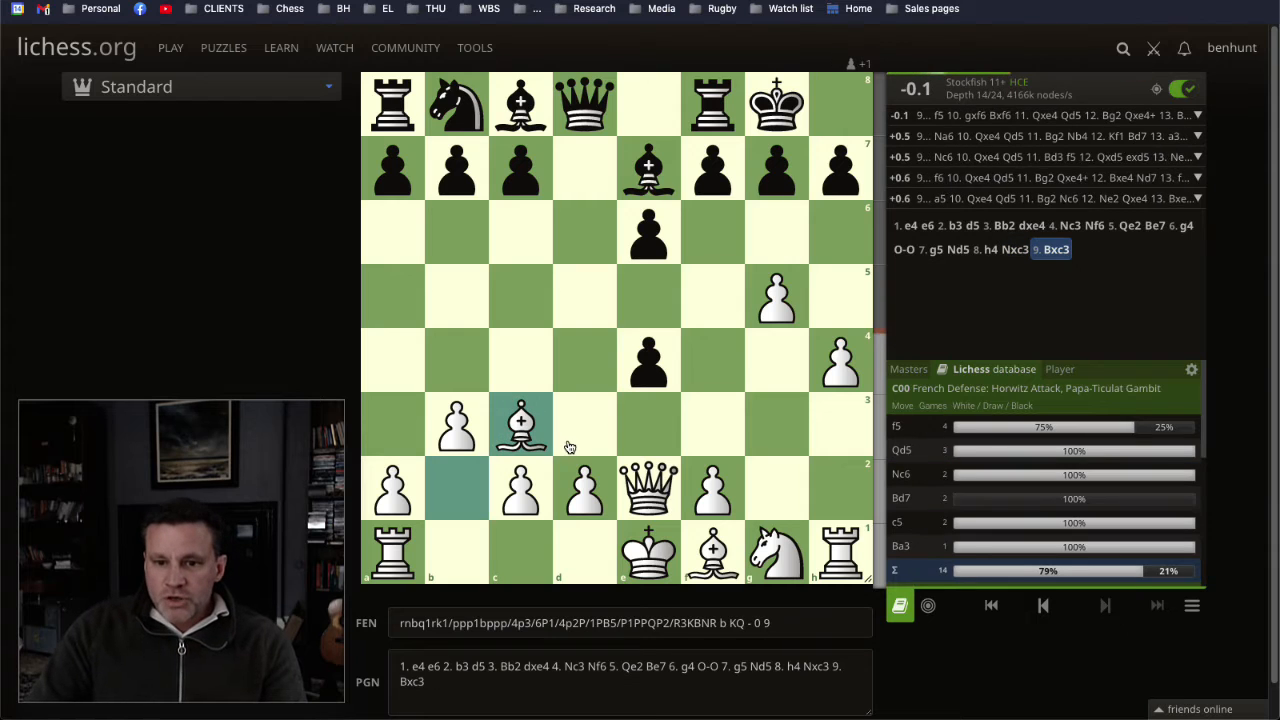
{"action": "left_click", "coordinate": [933, 429]}
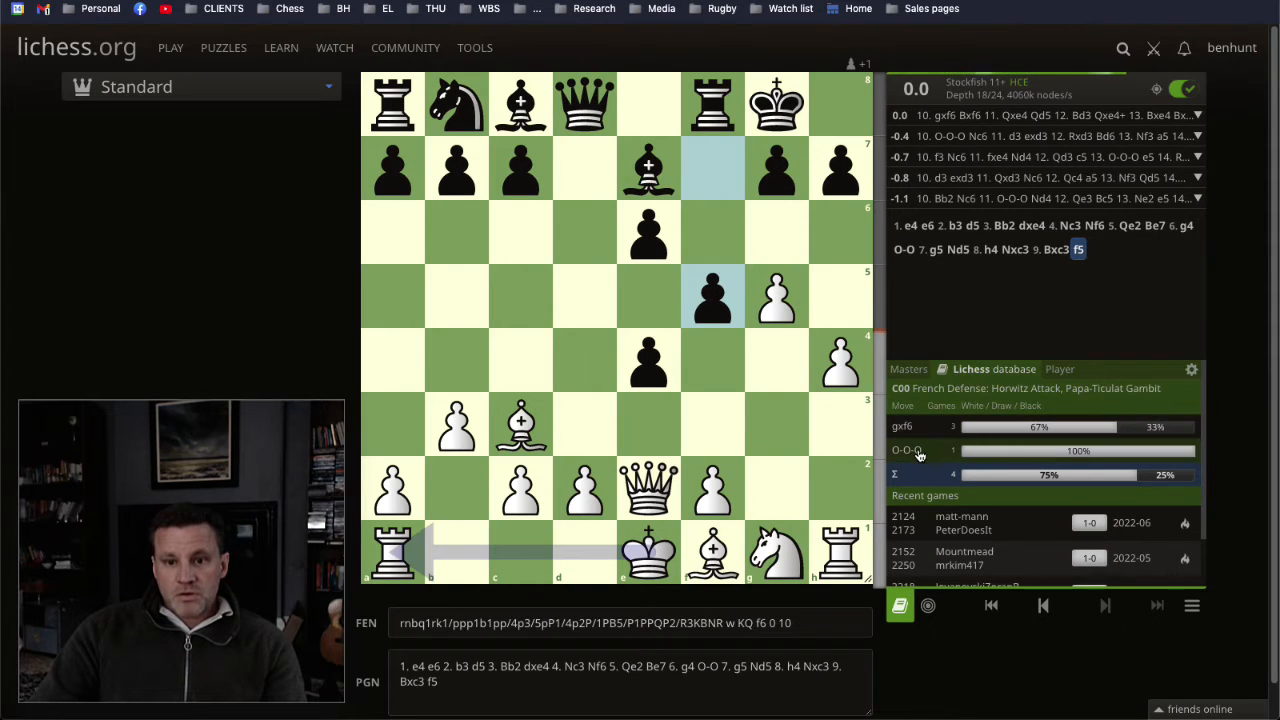
{"action": "left_click_drag", "start_coordinate": [778, 303], "coordinate": [712, 228]}
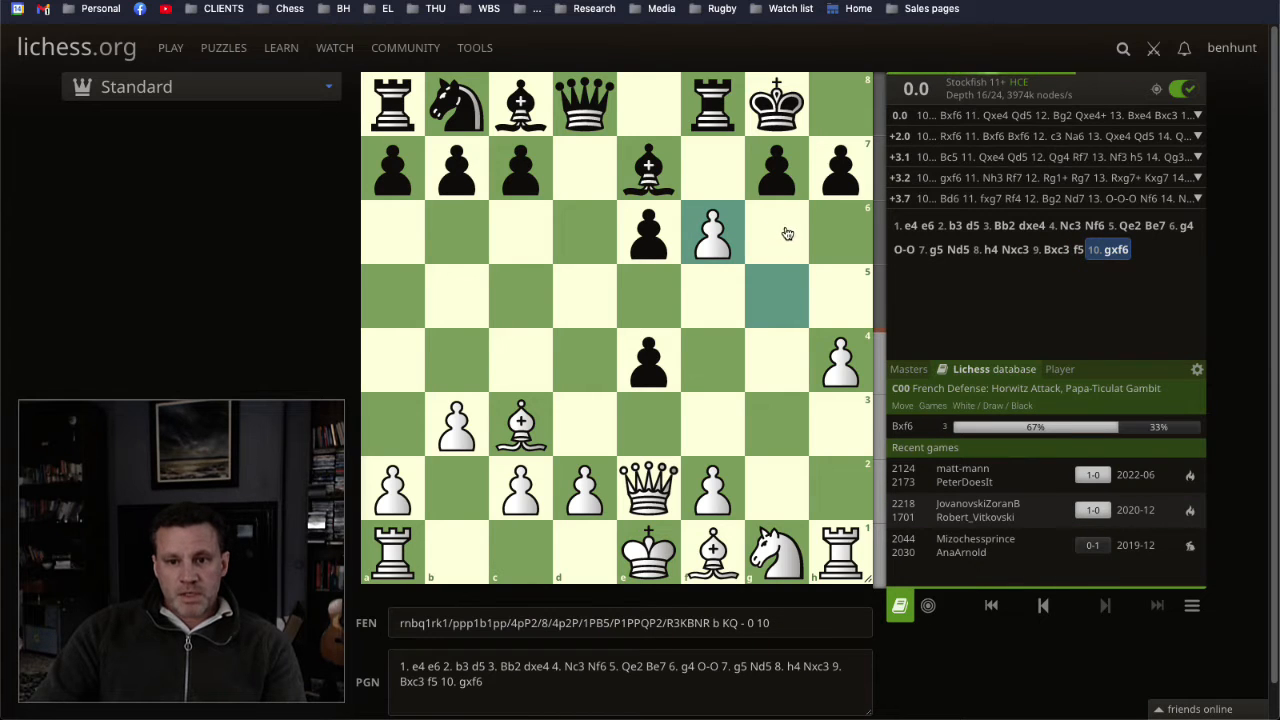
{"action": "left_click_drag", "start_coordinate": [655, 168], "coordinate": [714, 240]}
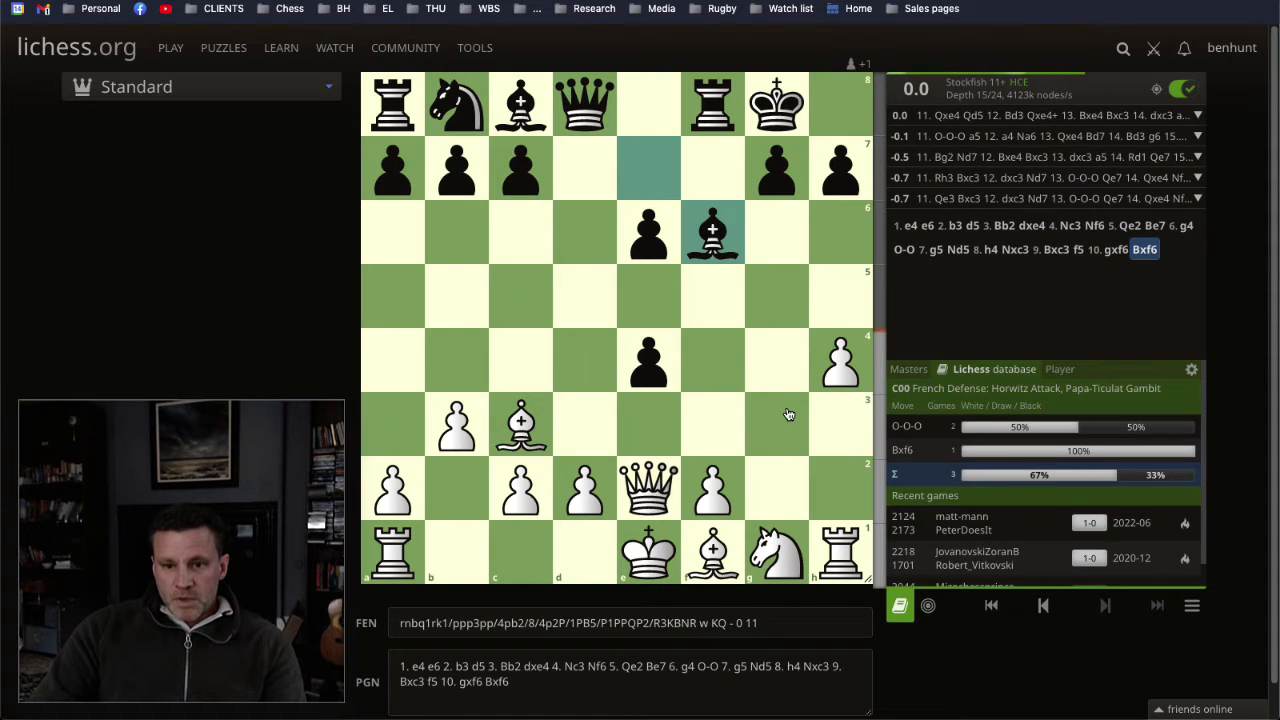
Step: Mark the e2 queen's capture on e4, clear it, and examine the database moves and recent games after 10... Bxf6
{"action": "left_click_drag", "start_coordinate": [650, 485], "coordinate": [633, 371]}
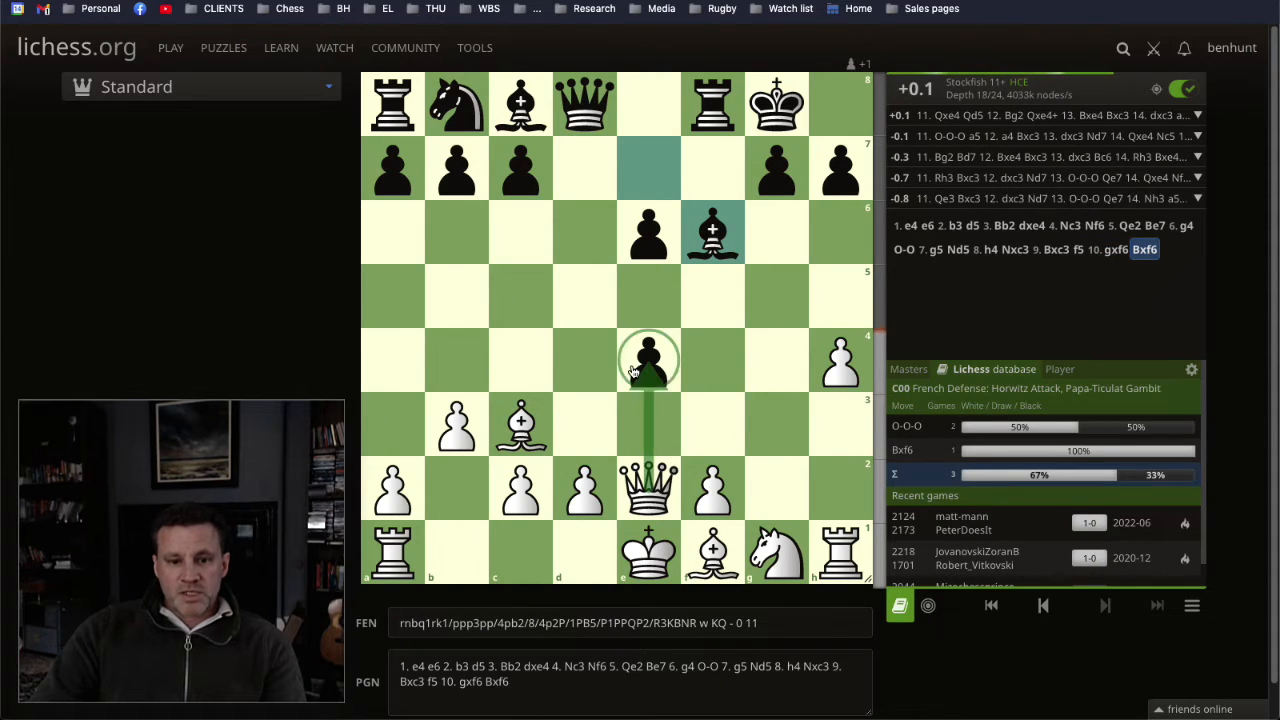
{"action": "left_click", "coordinate": [693, 378]}
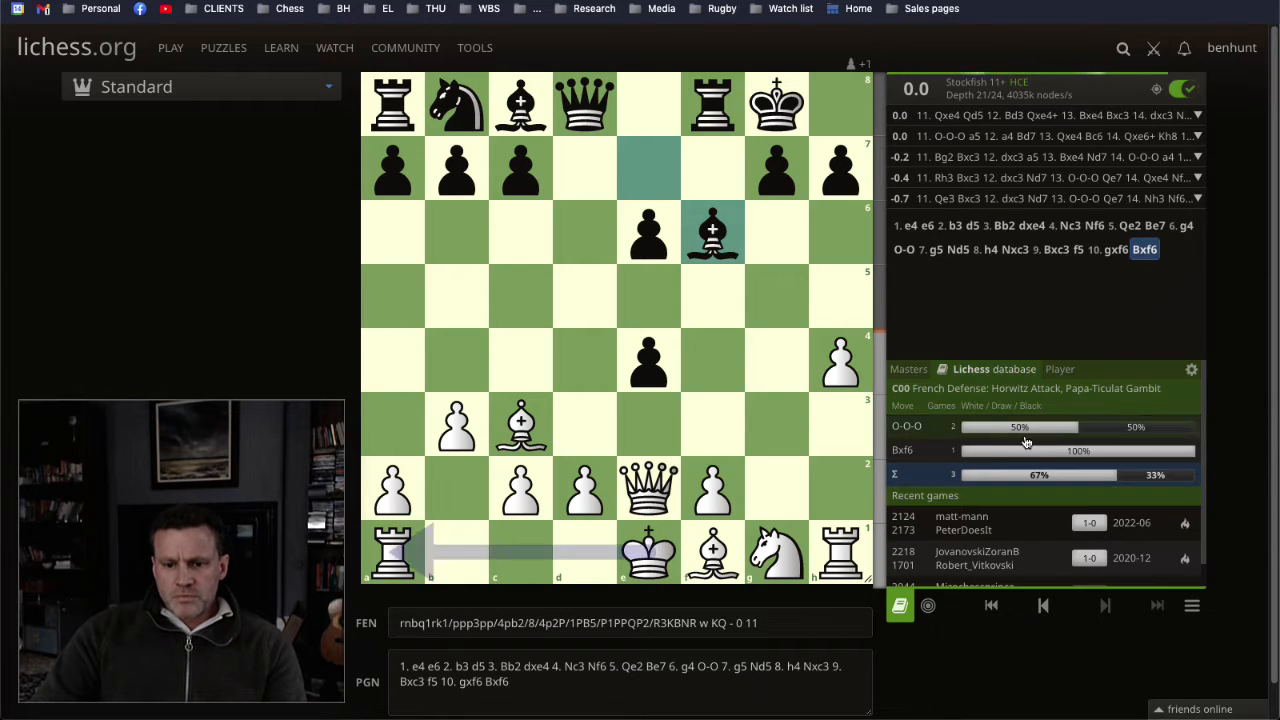
{"action": "scroll", "coordinate": [1009, 493], "scroll_direction": "down", "scroll_amount": 1}
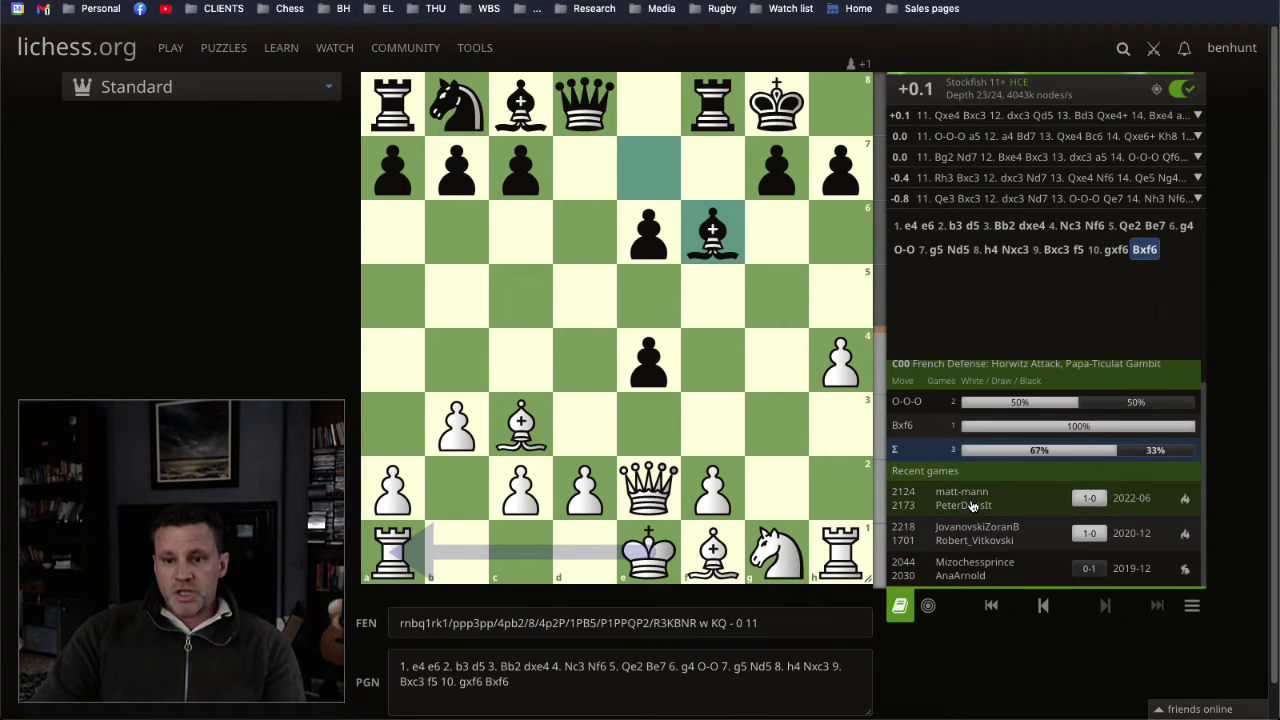
{"action": "scroll", "coordinate": [970, 506], "scroll_direction": "up", "scroll_amount": 1}
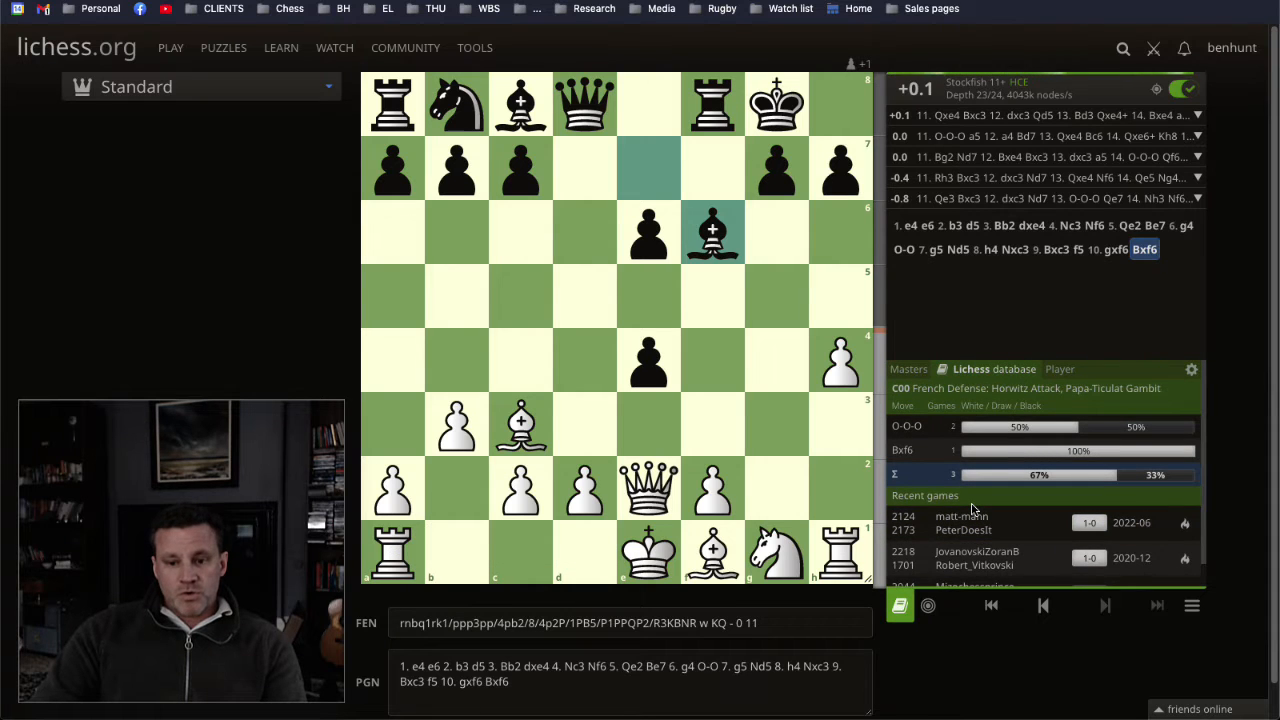
{"action": "scroll", "coordinate": [967, 516], "scroll_direction": "down", "scroll_amount": 1}
{"action": "scroll", "coordinate": [968, 517], "scroll_direction": "up", "scroll_amount": 1}
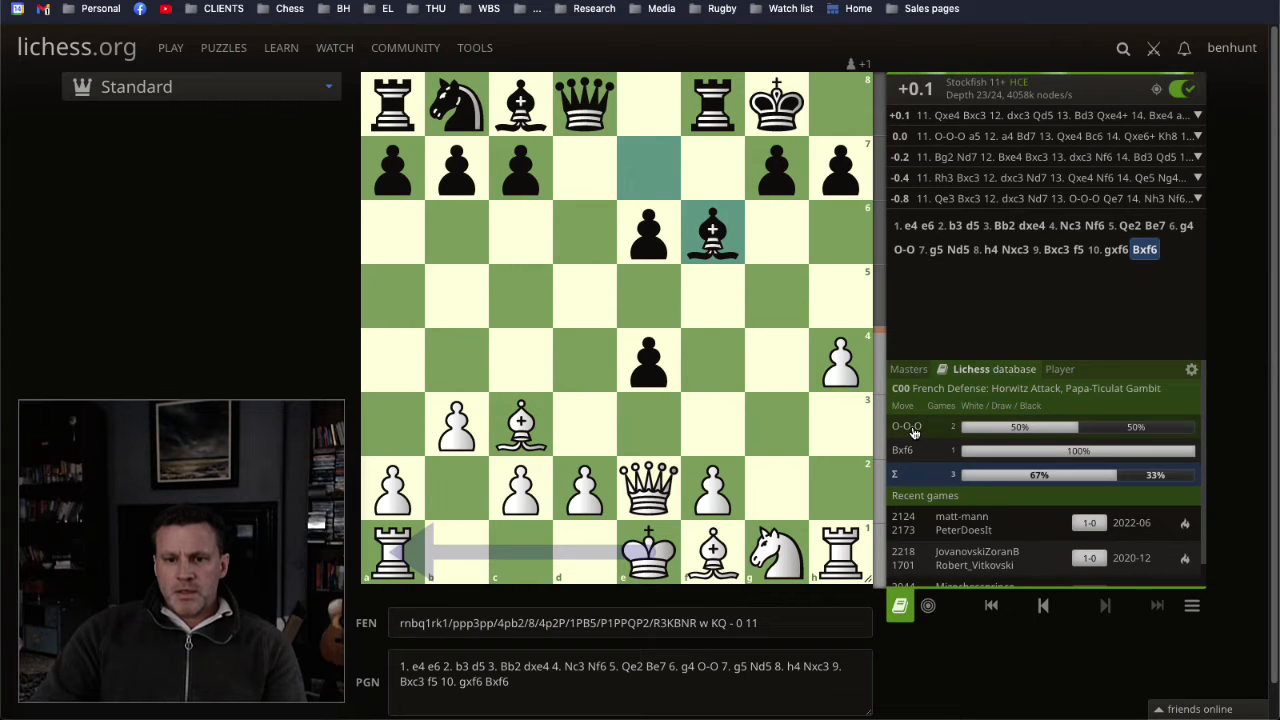
Step: Play 11. Qxe4, and illustrate the f1 bishop's move to d3 with an arrow before clearing it
{"action": "left_click_drag", "start_coordinate": [649, 490], "coordinate": [650, 365]}
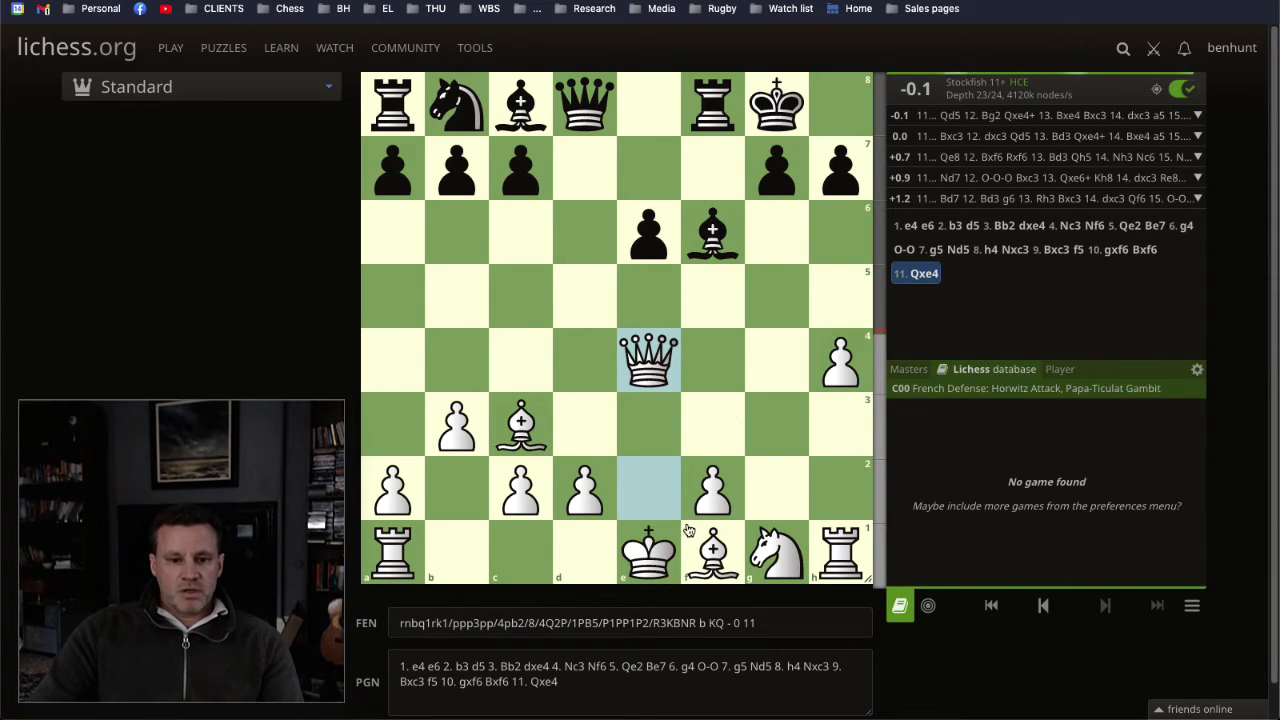
{"action": "left_click_drag", "start_coordinate": [708, 543], "coordinate": [588, 428]}
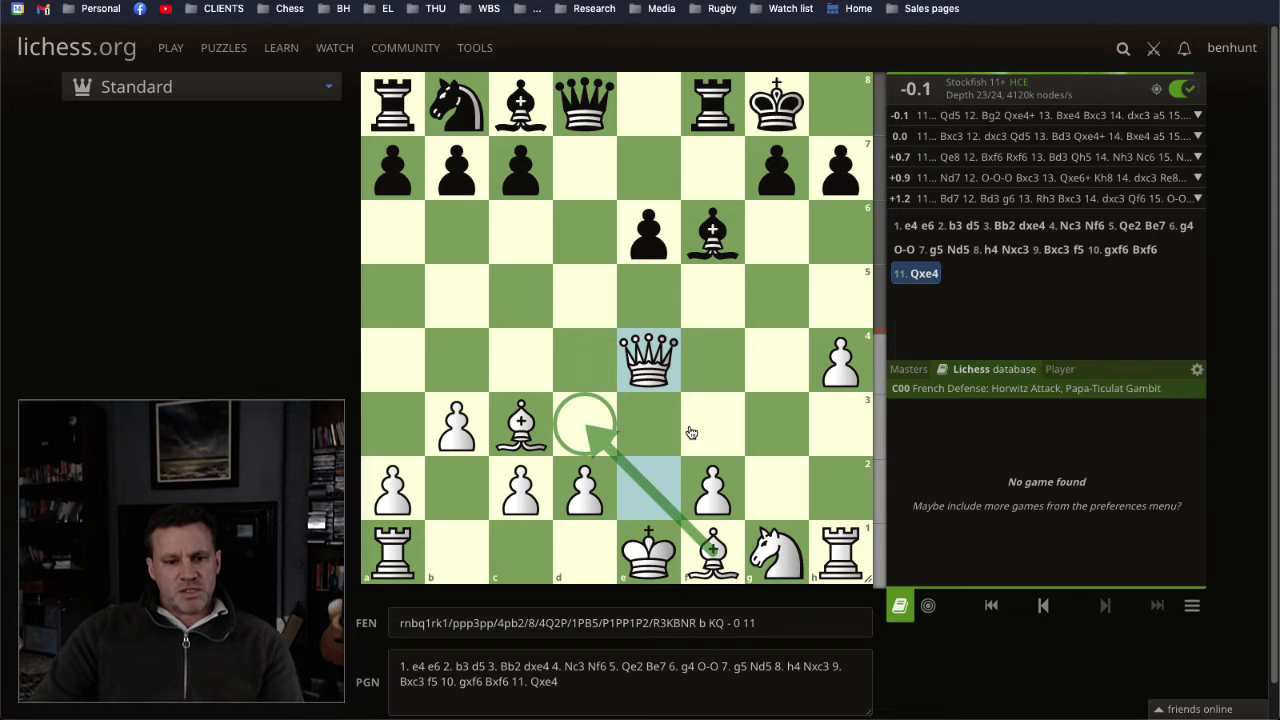
{"action": "left_click", "coordinate": [689, 432]}
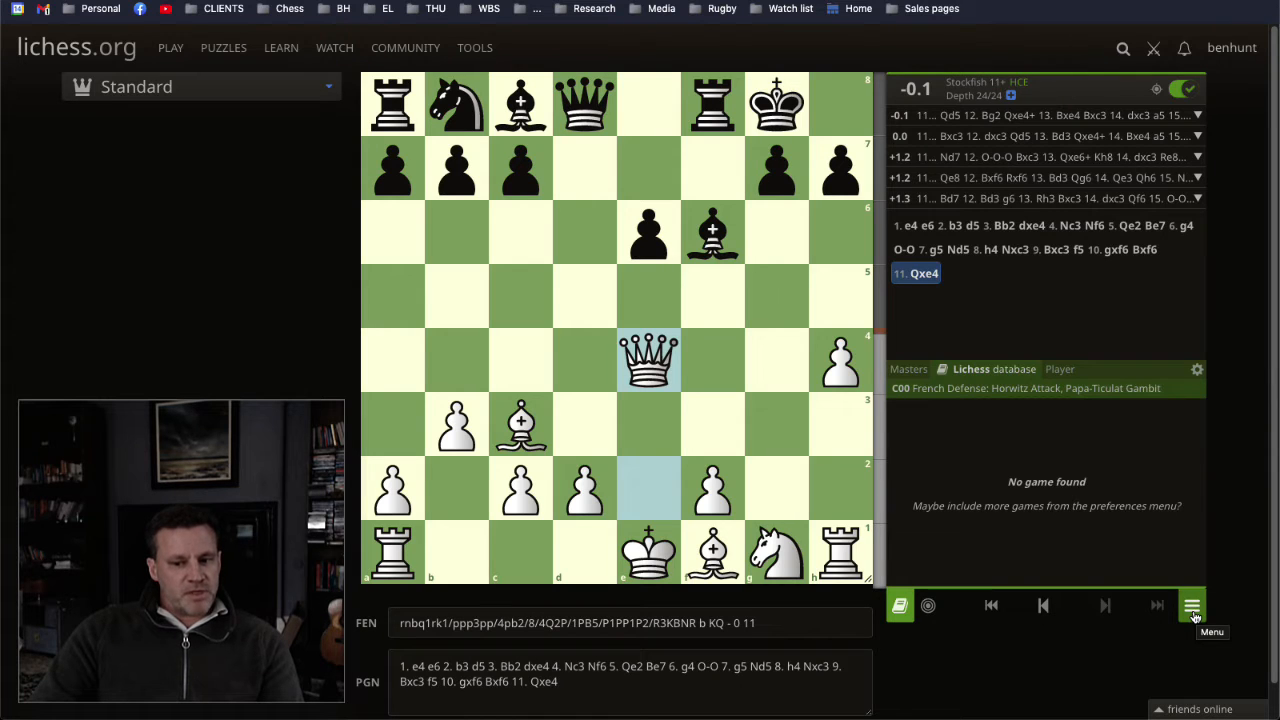
Step: Send the analysed line to a new Lichess study, checking the list of existing studies before creating it
{"action": "left_click", "coordinate": [1192, 607]}
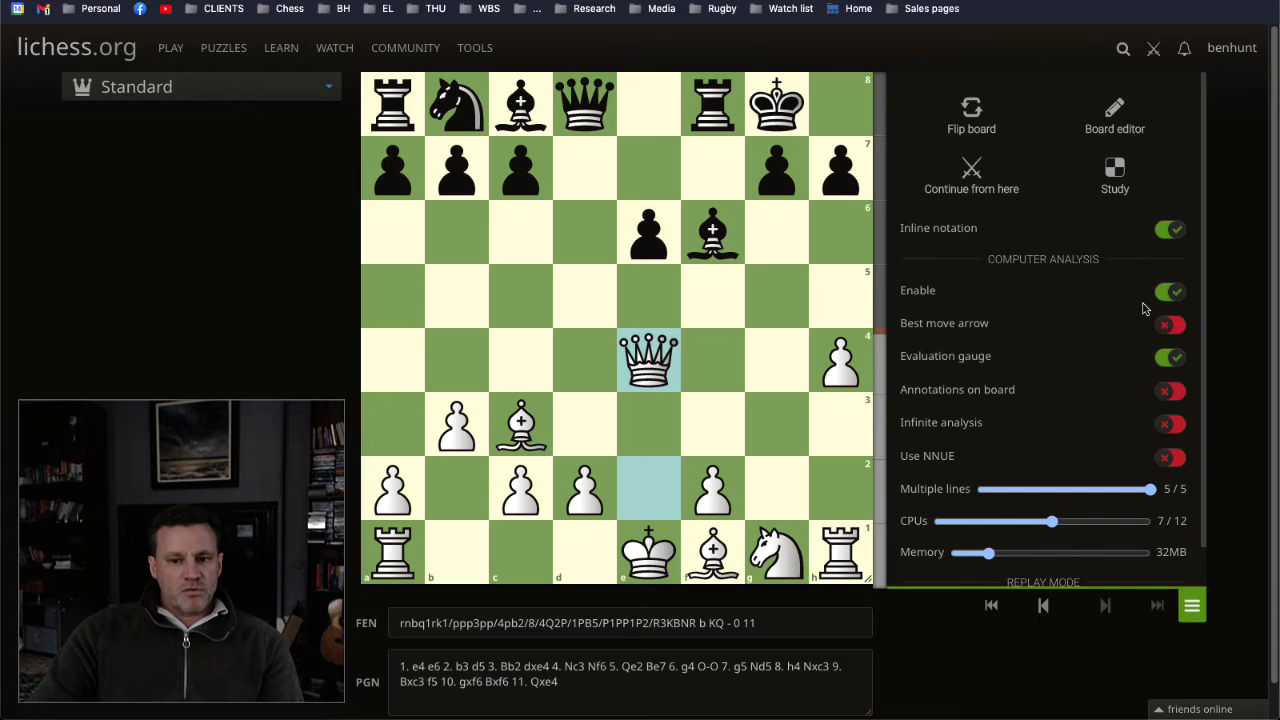
{"action": "scroll", "coordinate": [1137, 478], "scroll_direction": "down", "scroll_amount": 1}
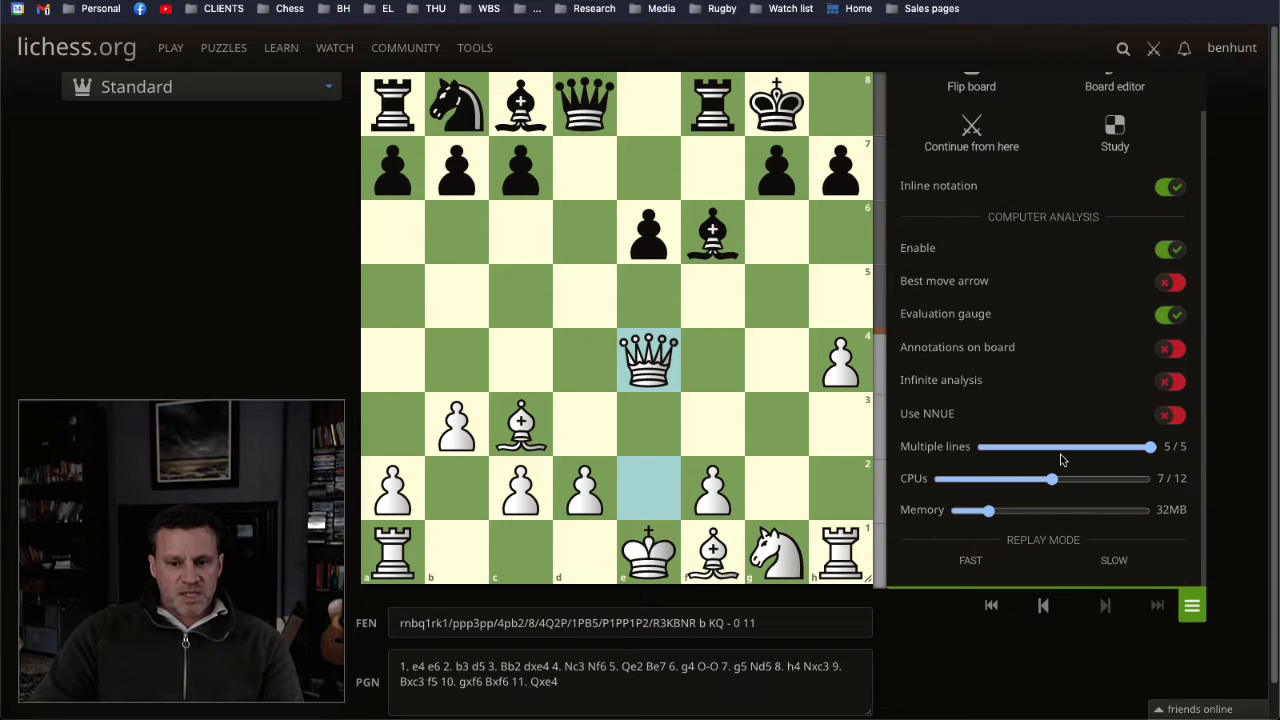
{"action": "scroll", "coordinate": [1081, 375], "scroll_direction": "up", "scroll_amount": 1}
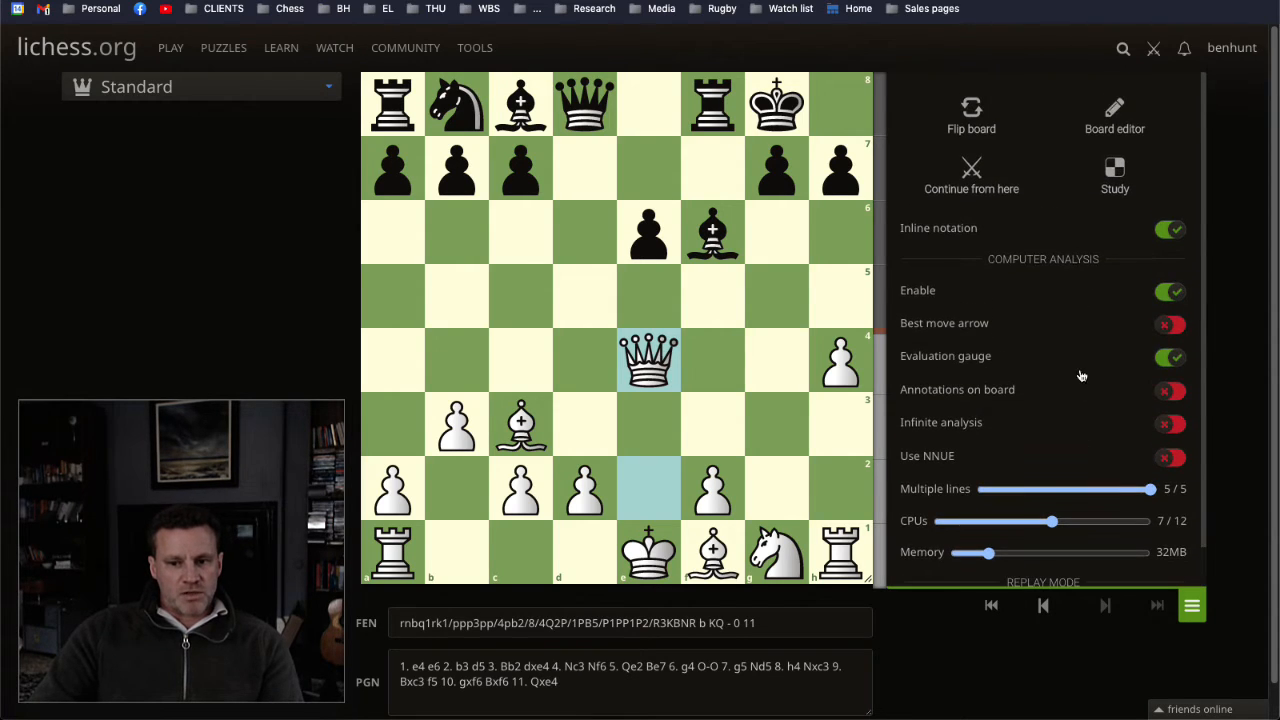
{"action": "left_click", "coordinate": [1114, 176]}
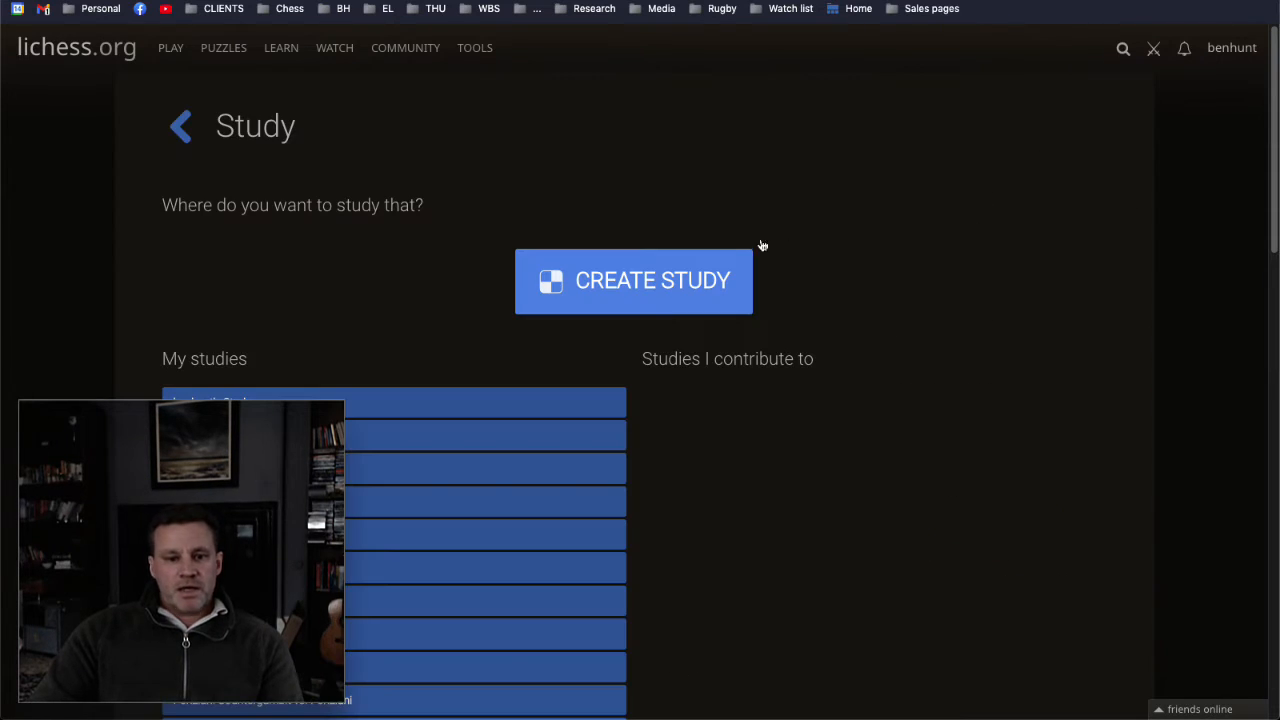
{"action": "scroll", "coordinate": [390, 446], "scroll_direction": "down", "scroll_amount": 2}
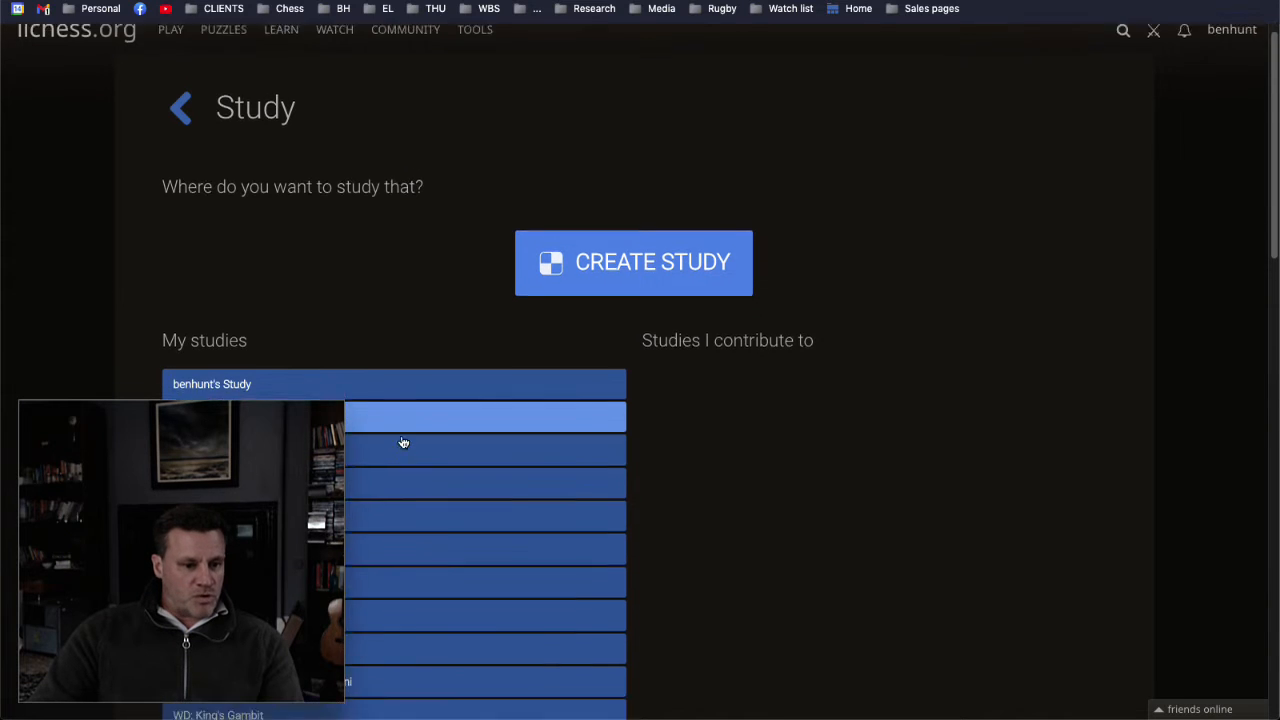
{"action": "scroll", "coordinate": [346, 578], "scroll_direction": "down", "scroll_amount": 5}
{"action": "scroll", "coordinate": [343, 540], "scroll_direction": "up", "scroll_amount": 10}
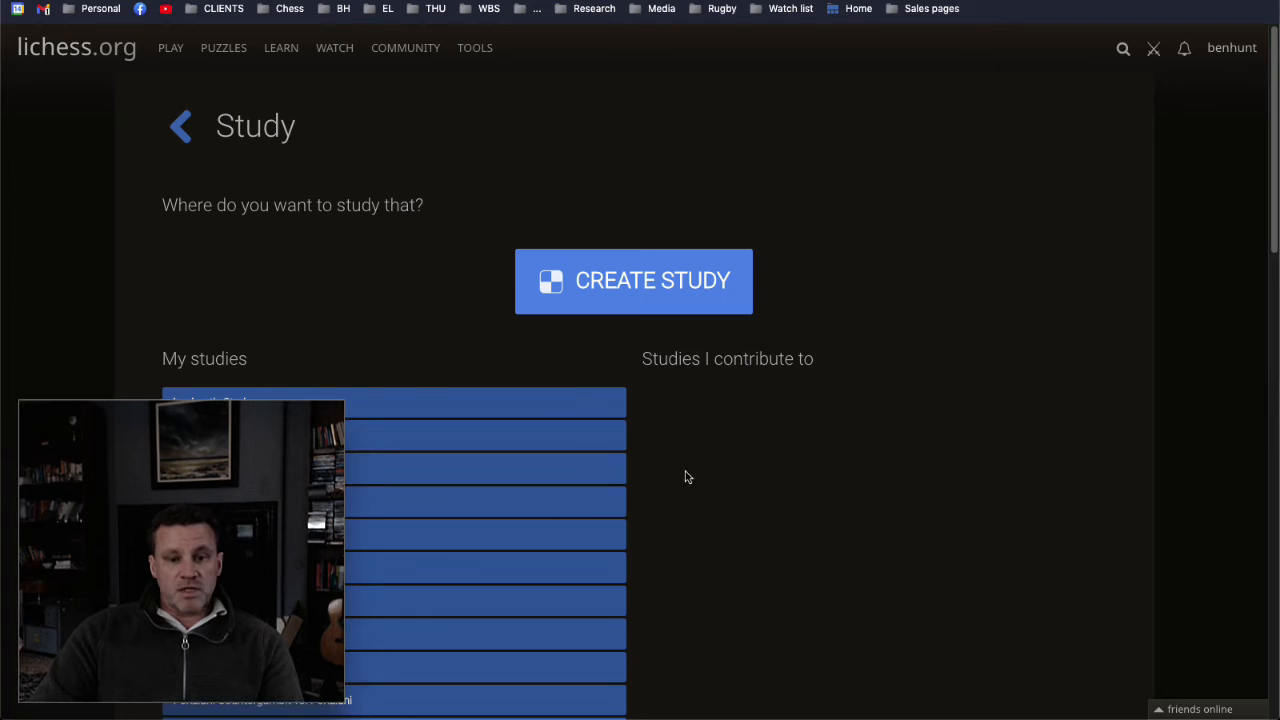
{"action": "left_click", "coordinate": [640, 285]}
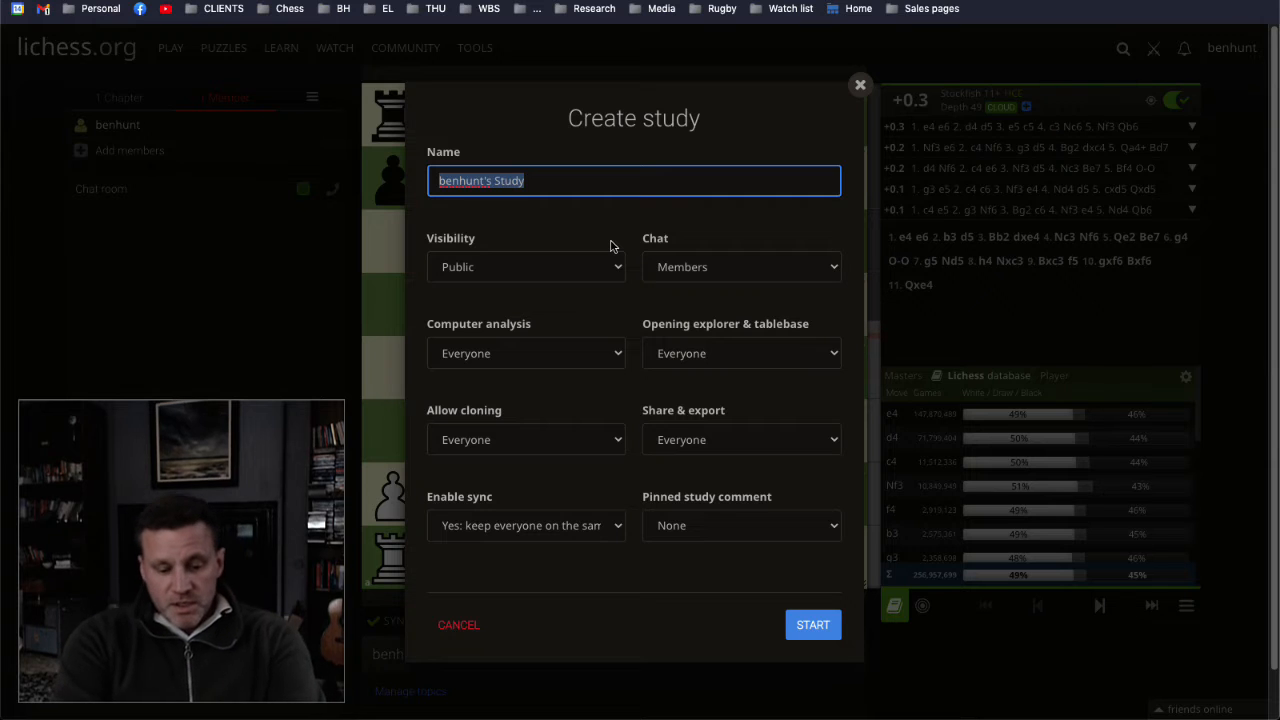
Step: Create the study "Reti Gambit vs. French" with chat open to everyone and sync off so people browse freely, and show its chapter list
{"action": "type", "text": "Reti Gambit vs. French"}
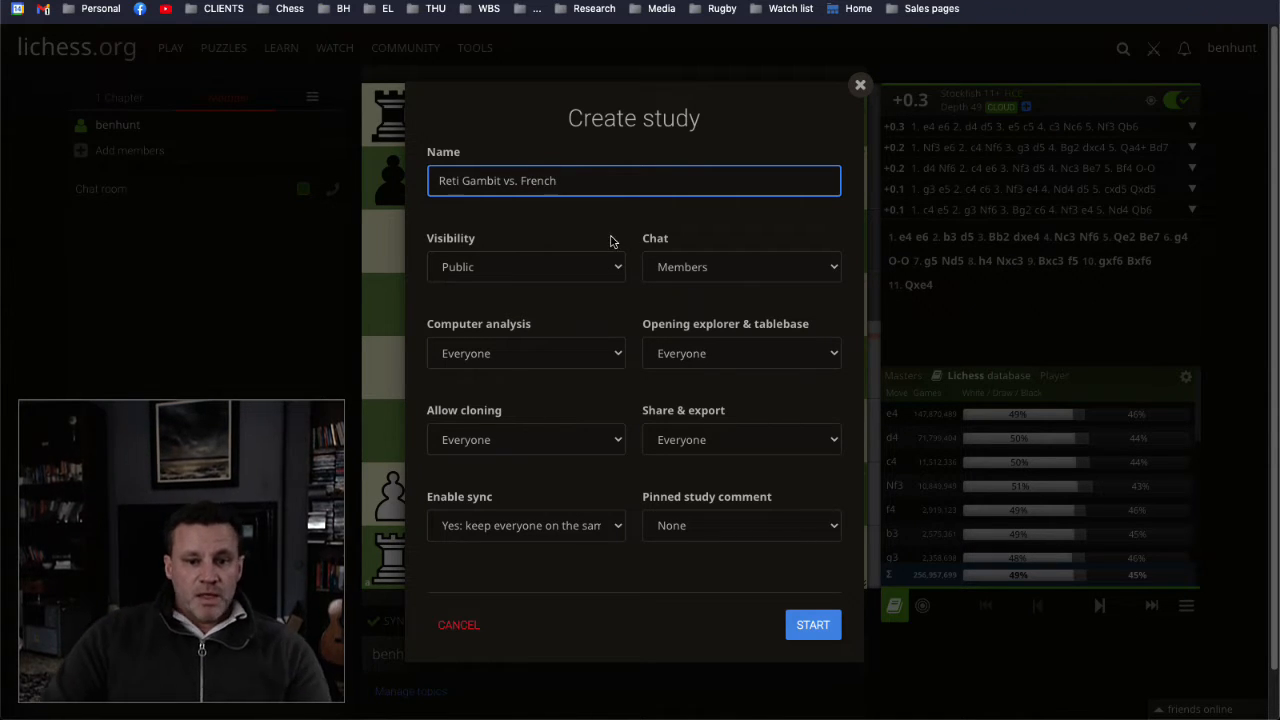
{"action": "left_click", "coordinate": [757, 268]}
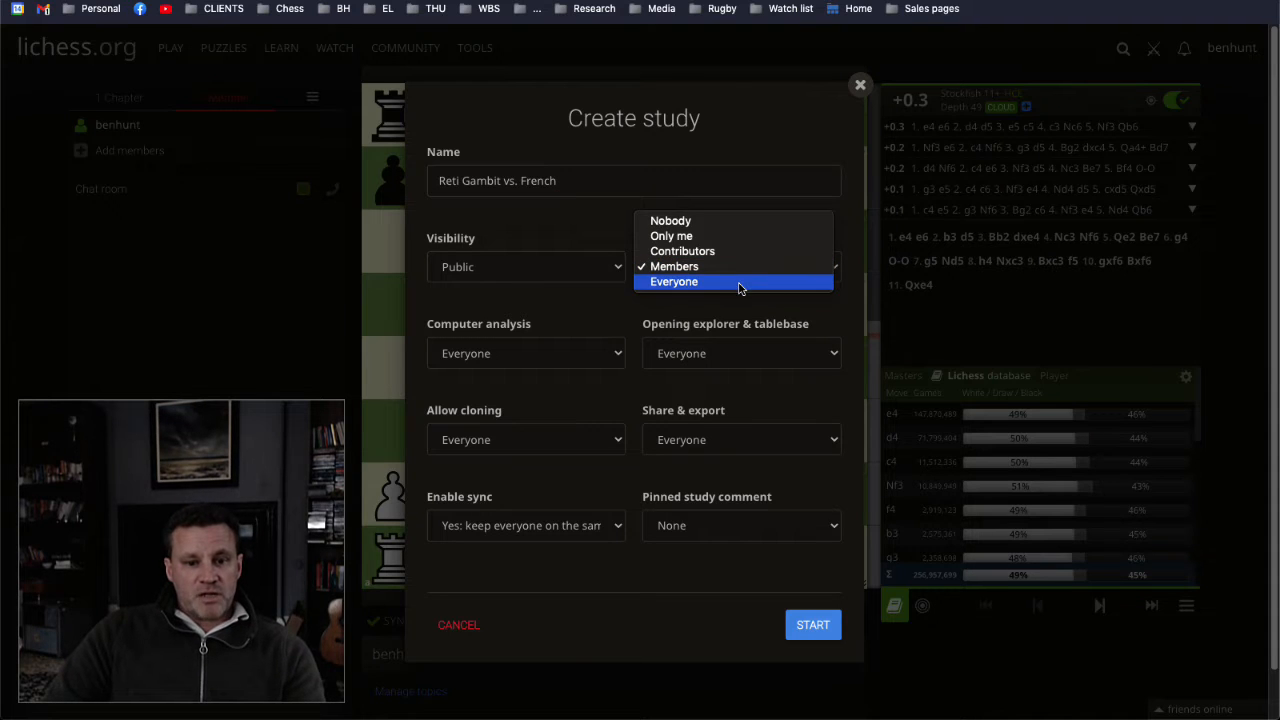
{"action": "left_click", "coordinate": [740, 284]}
{"action": "left_click", "coordinate": [540, 527]}
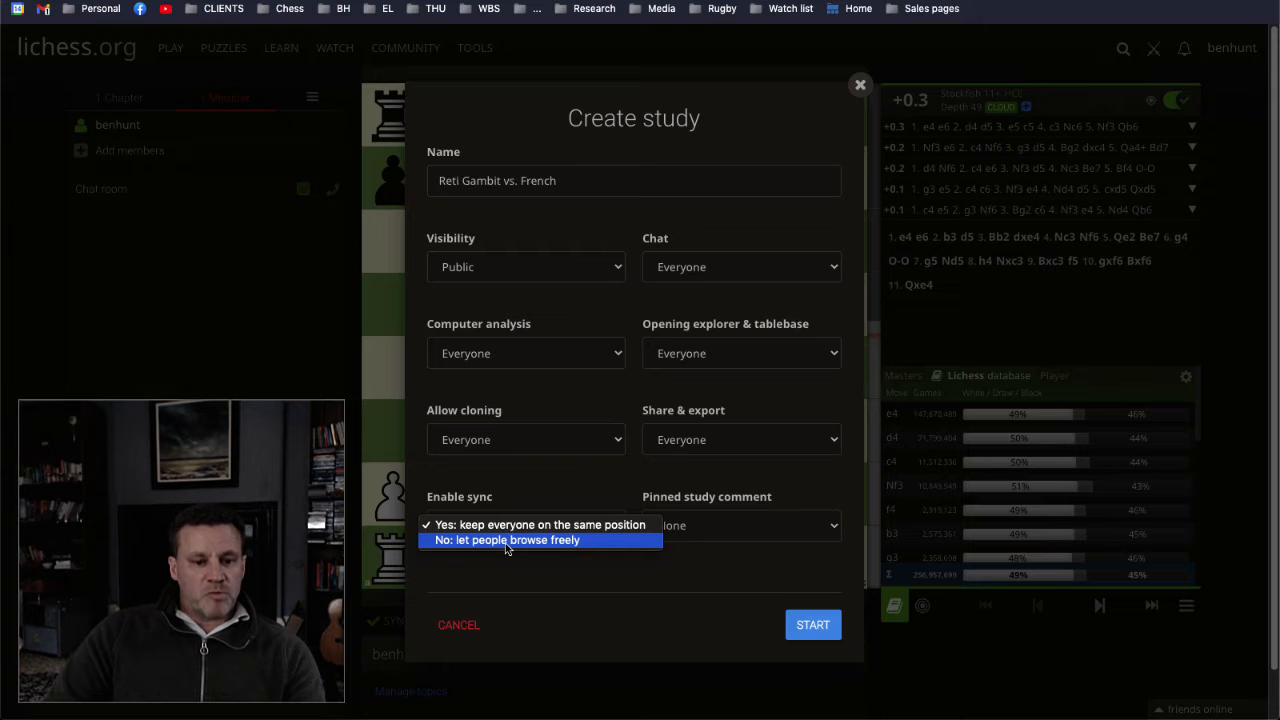
{"action": "left_click", "coordinate": [507, 541]}
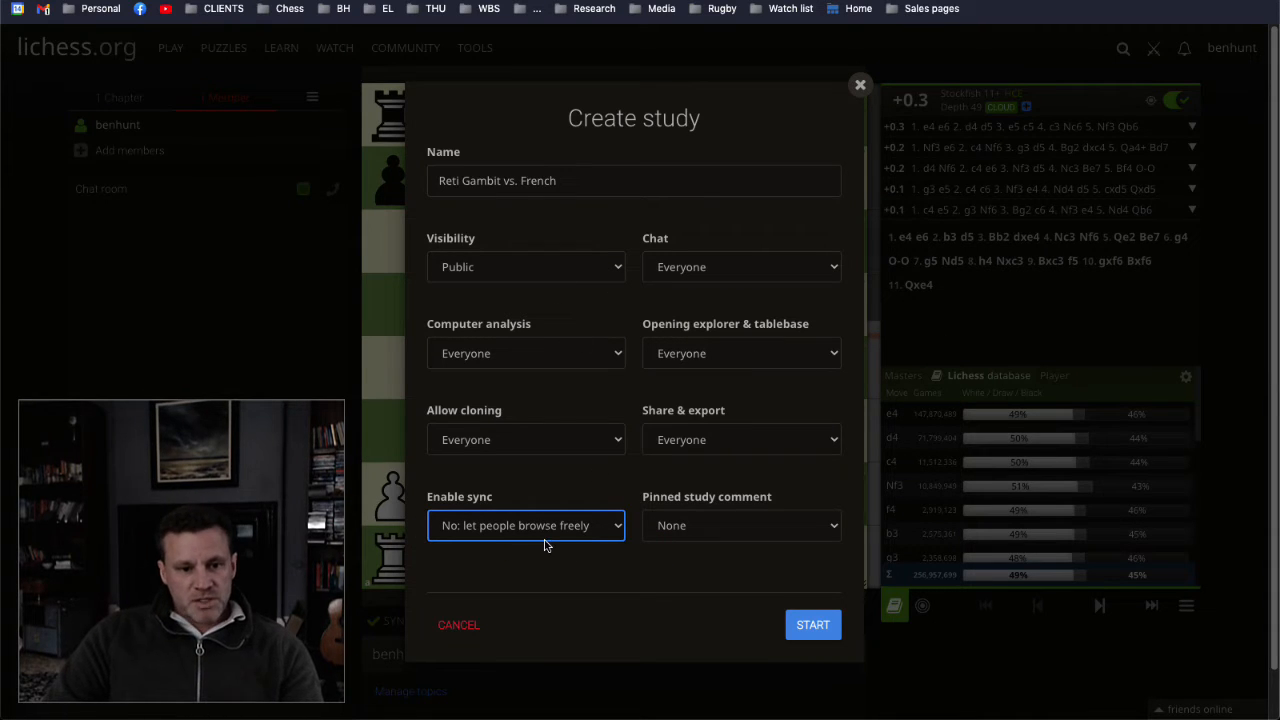
{"action": "left_click", "coordinate": [812, 625]}
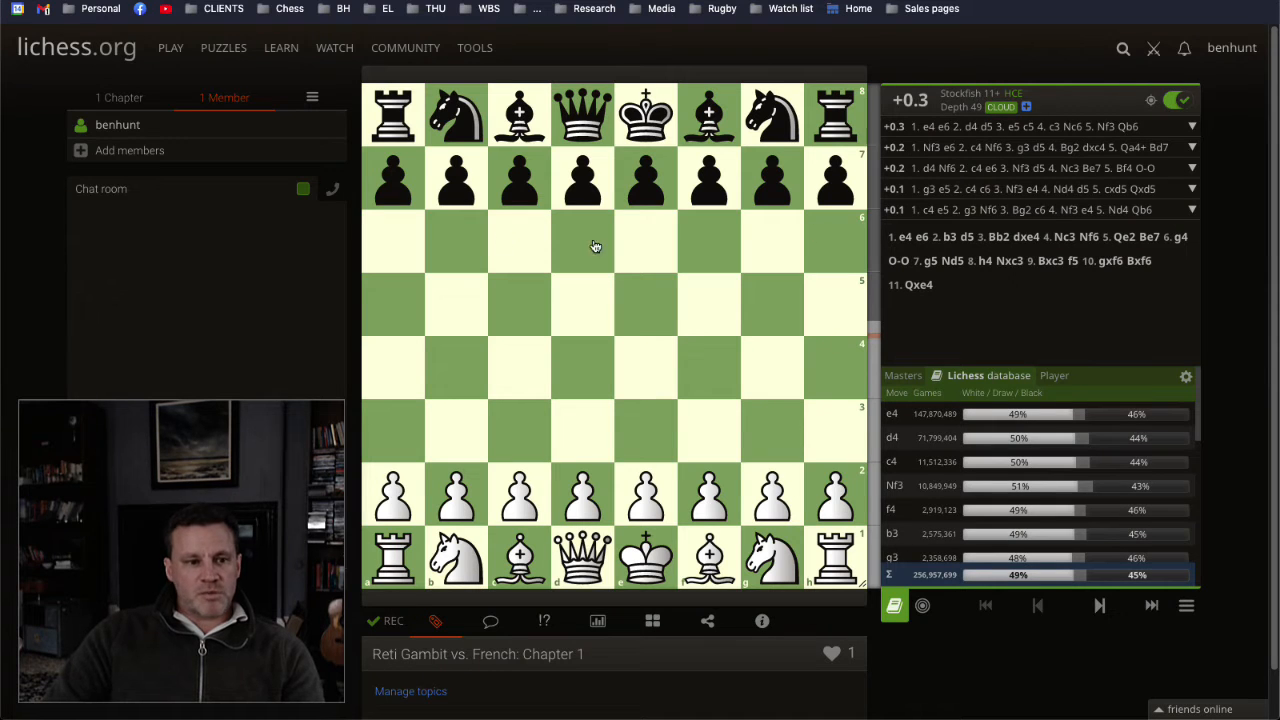
{"action": "left_click", "coordinate": [121, 97]}
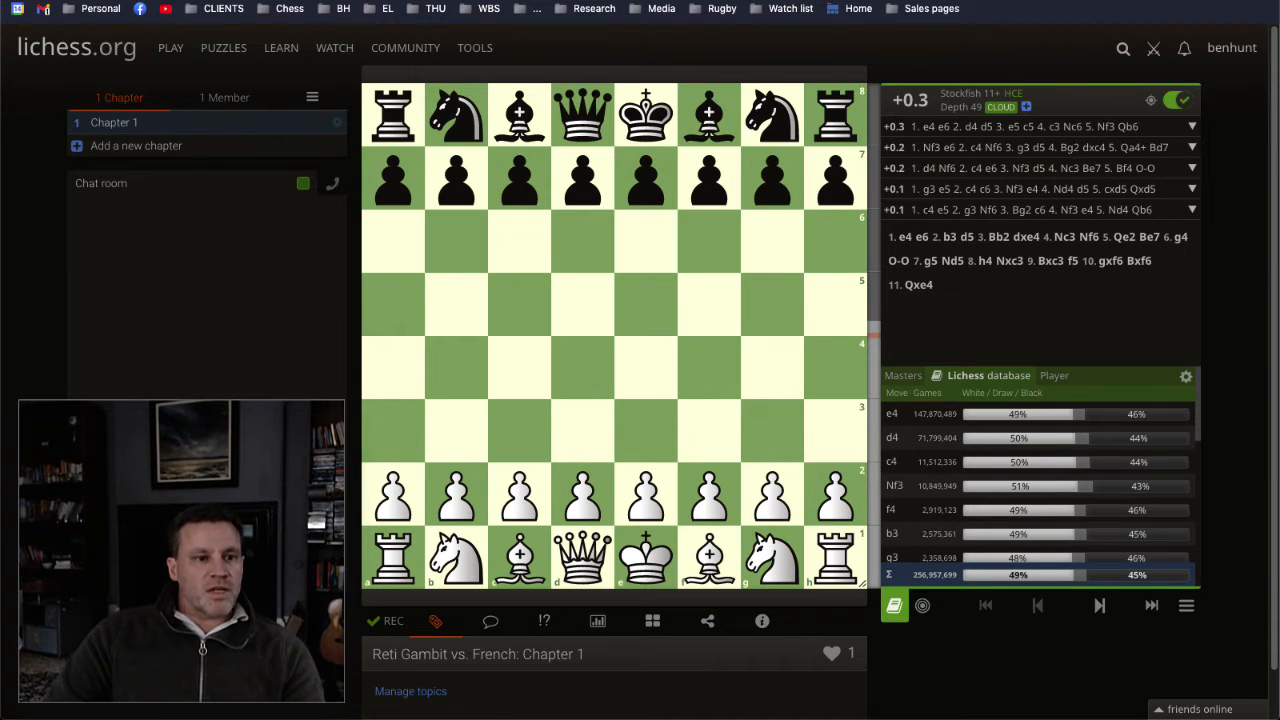
Step: Set Chapter 1's analysis mode to Hide next moves, save it, and try it by playing 1. e4
{"action": "left_click_drag", "start_coordinate": [258, 0], "coordinate": [713, 178]}
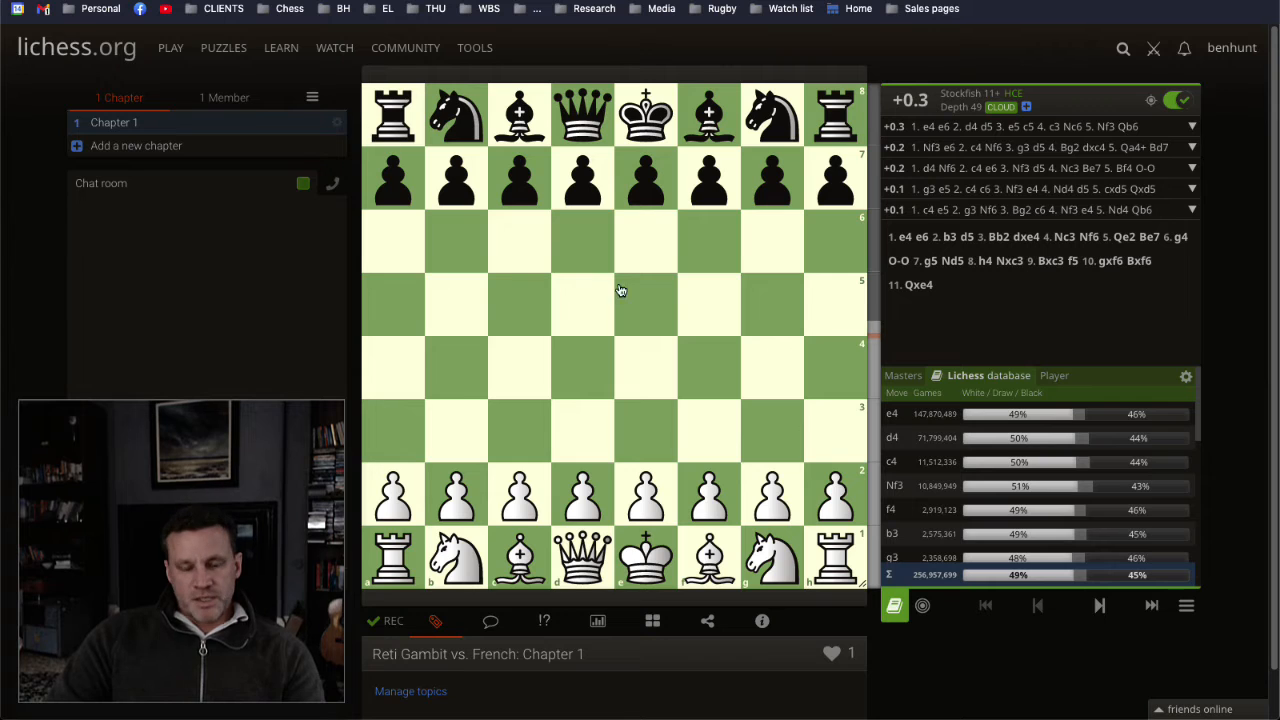
{"action": "left_click", "coordinate": [339, 121]}
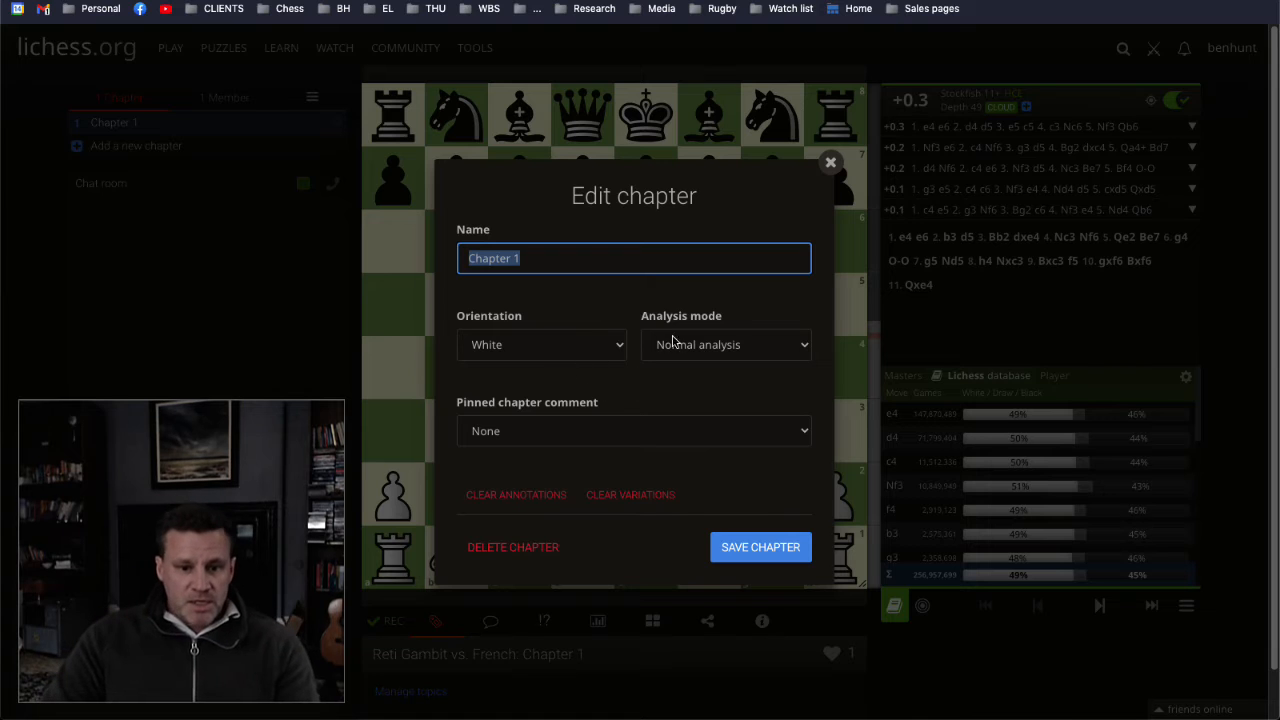
{"action": "left_click", "coordinate": [730, 345]}
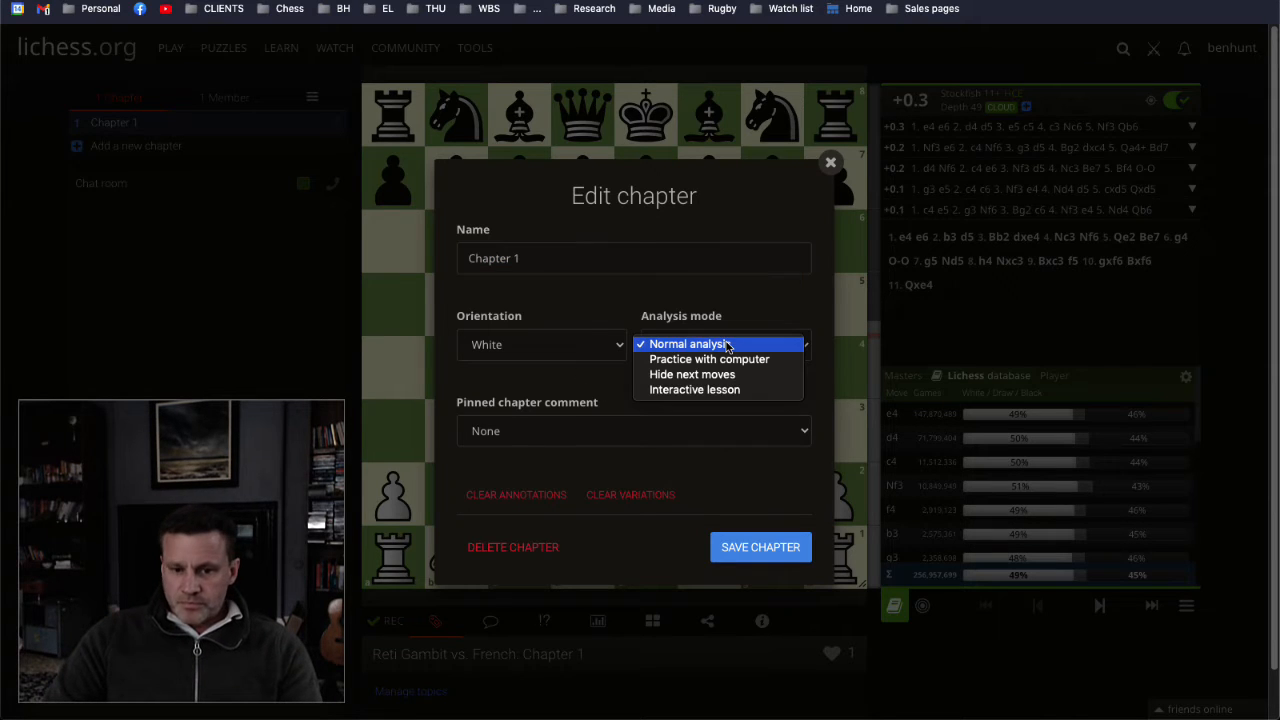
{"action": "left_click", "coordinate": [686, 376]}
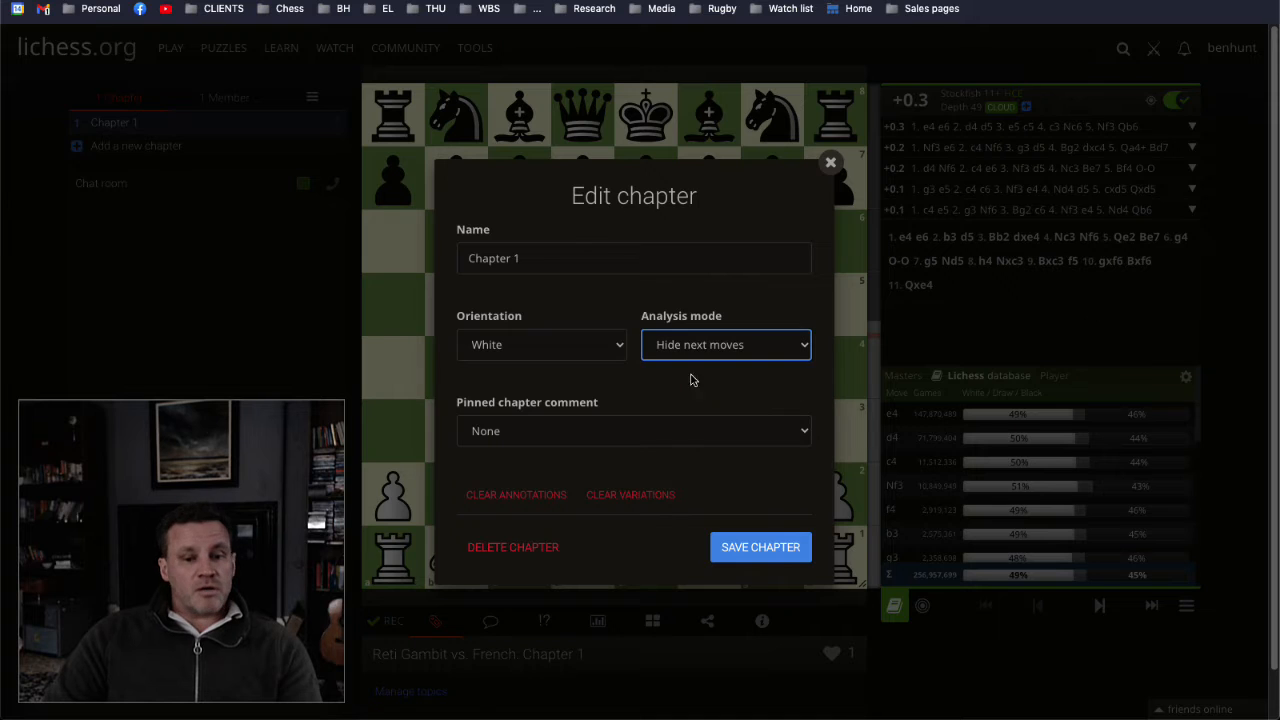
{"action": "left_click", "coordinate": [744, 539]}
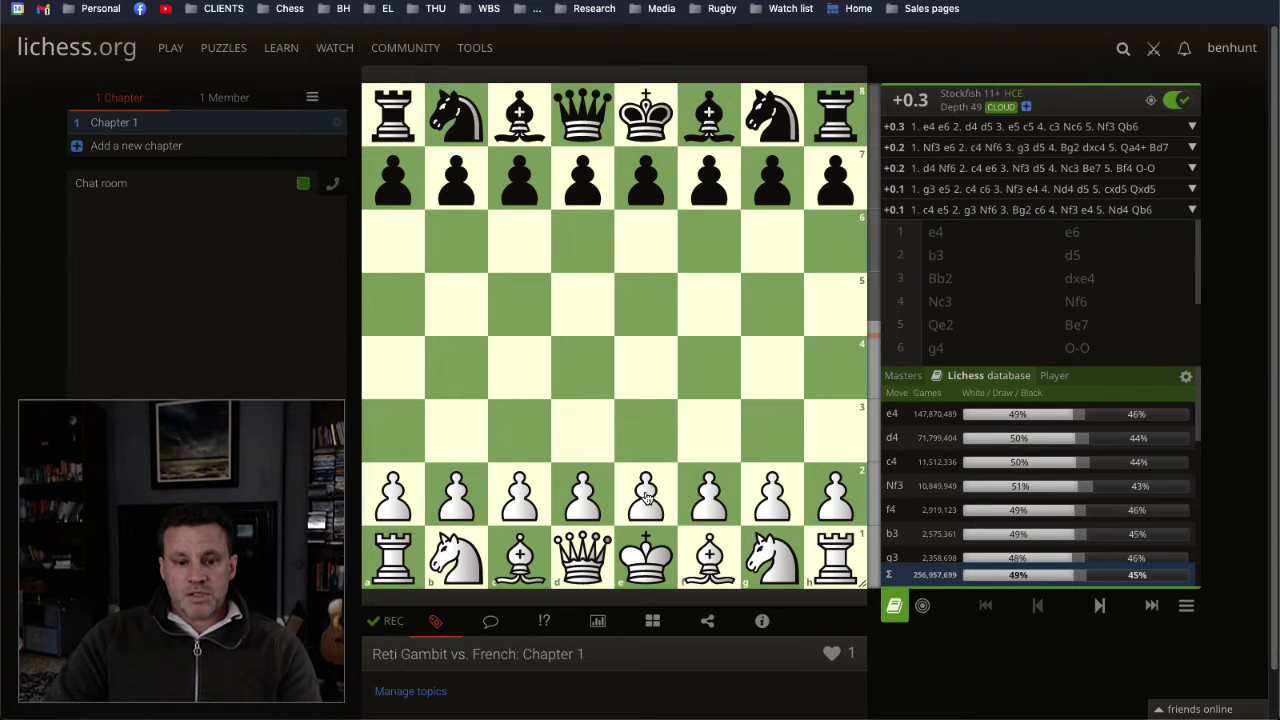
{"action": "left_click_drag", "start_coordinate": [645, 497], "coordinate": [650, 368]}
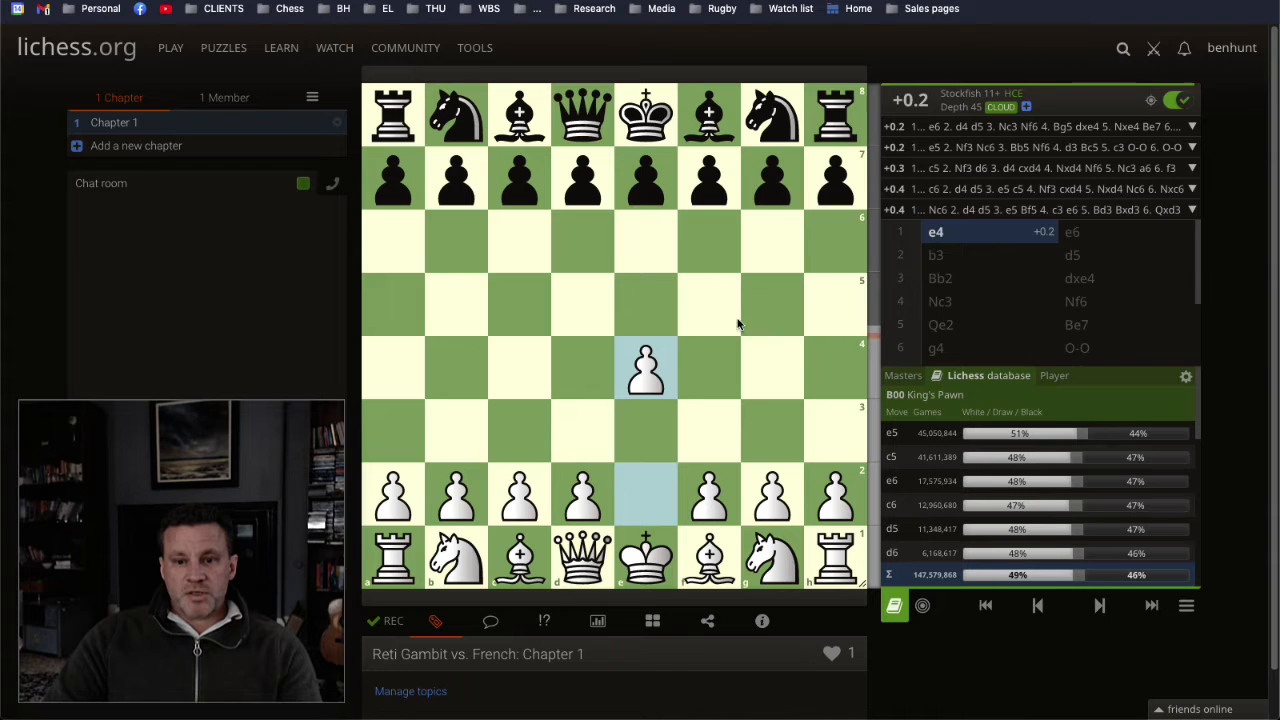
Step: Turn off the engine evaluation and save Chapter 1 with its analysis mode set to Interactive lesson
{"action": "left_click", "coordinate": [1174, 101]}
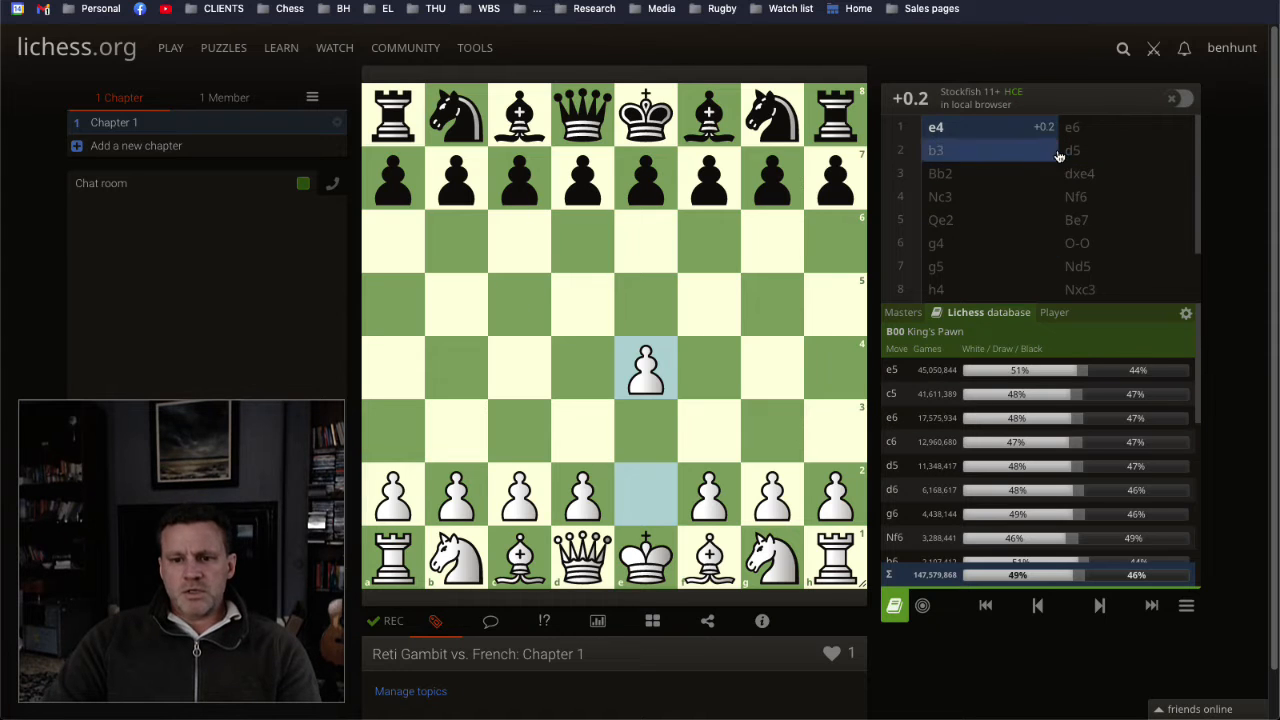
{"action": "left_click", "coordinate": [342, 124]}
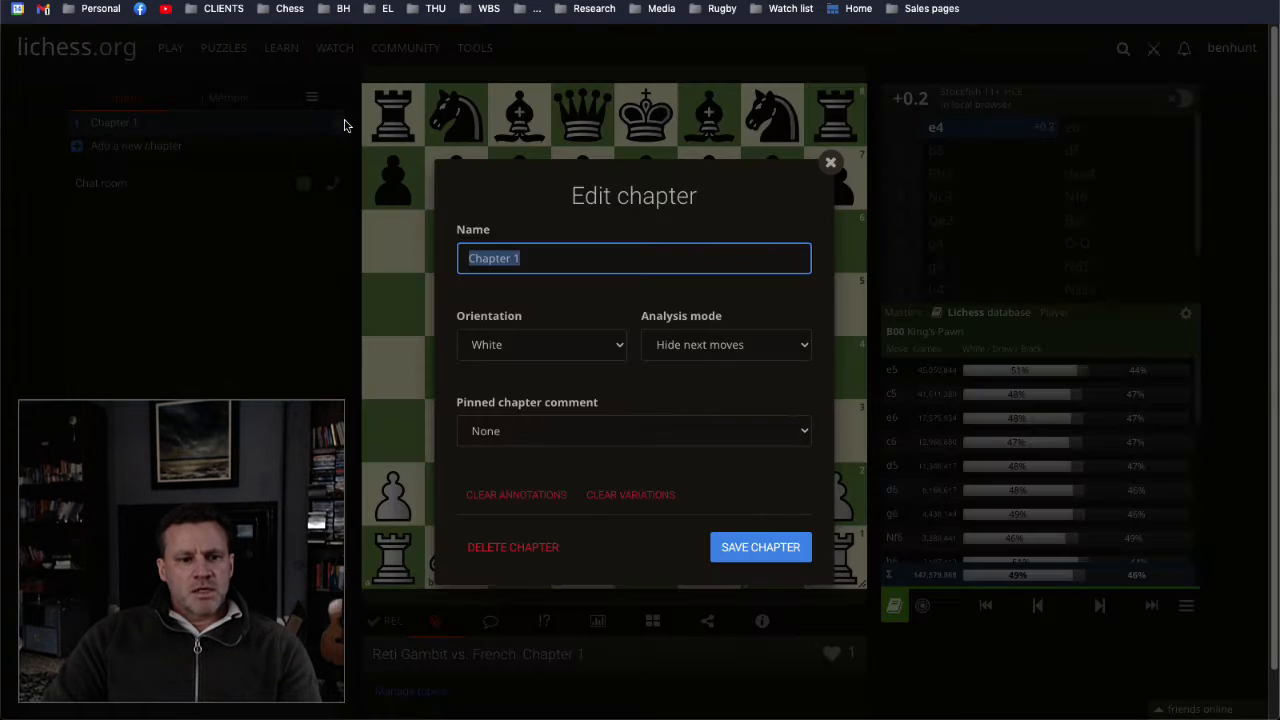
{"action": "left_click", "coordinate": [784, 350]}
{"action": "left_click", "coordinate": [752, 360]}
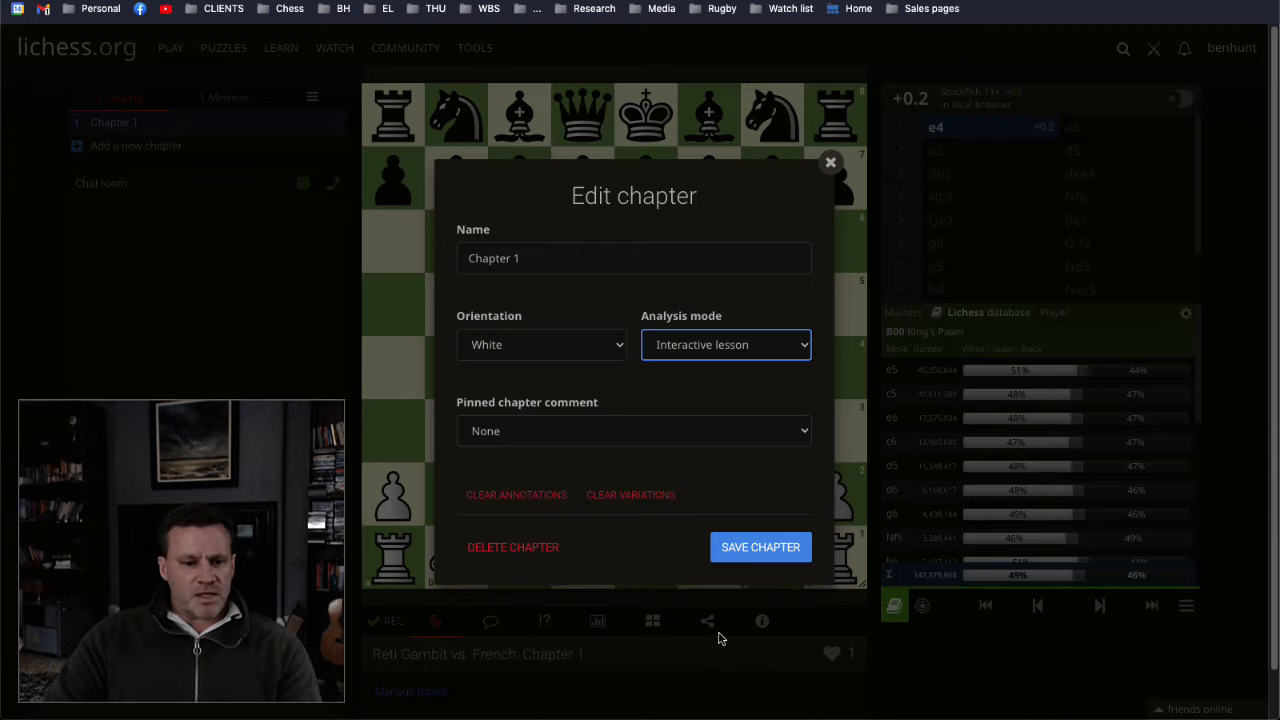
{"action": "left_click", "coordinate": [752, 545]}
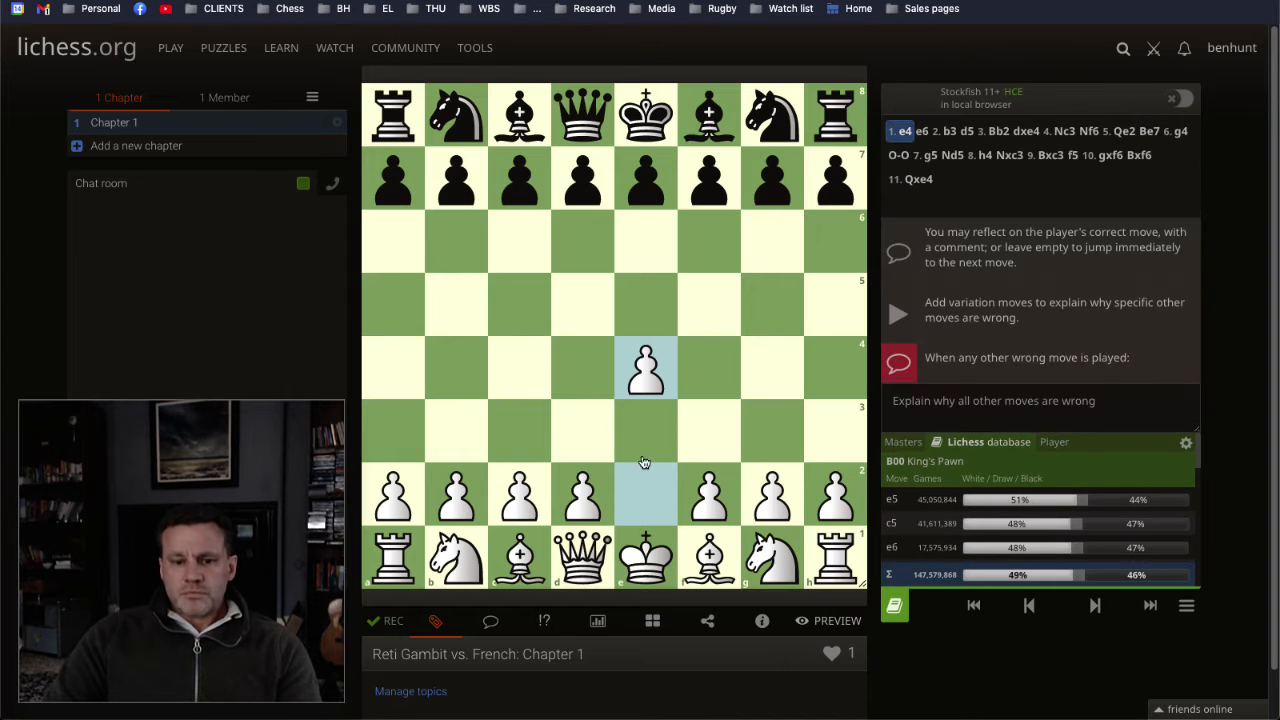
Step: Add the comment "Let's go into weird territory with the Reti." to Black's move 1... e6
{"action": "left_click", "coordinate": [922, 132]}
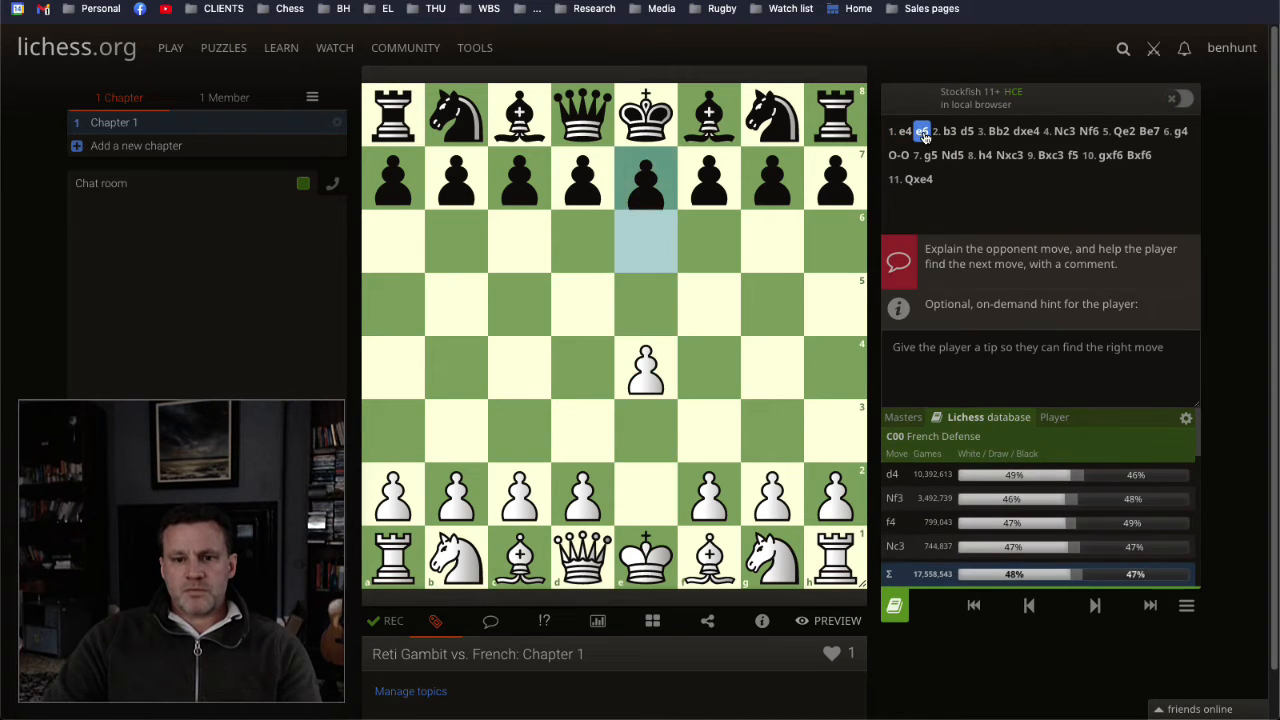
{"action": "left_click", "coordinate": [489, 622]}
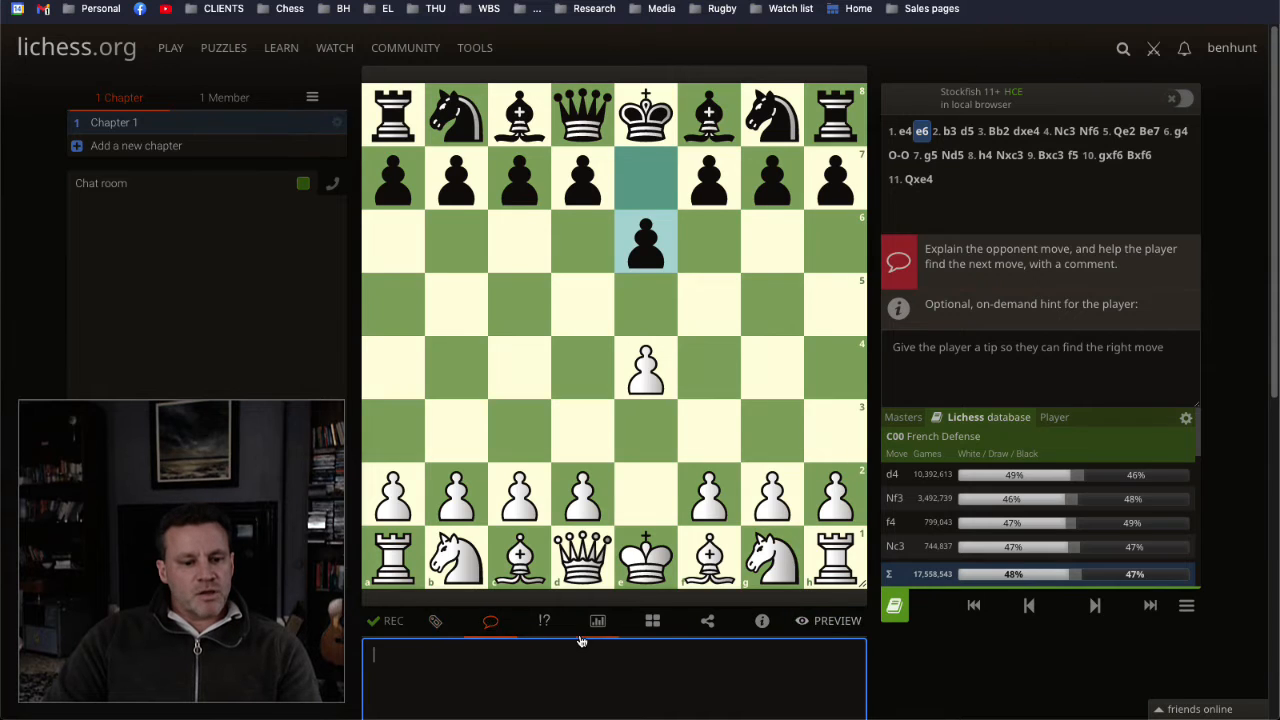
{"action": "scroll", "coordinate": [520, 610], "scroll_direction": "down", "scroll_amount": 2}
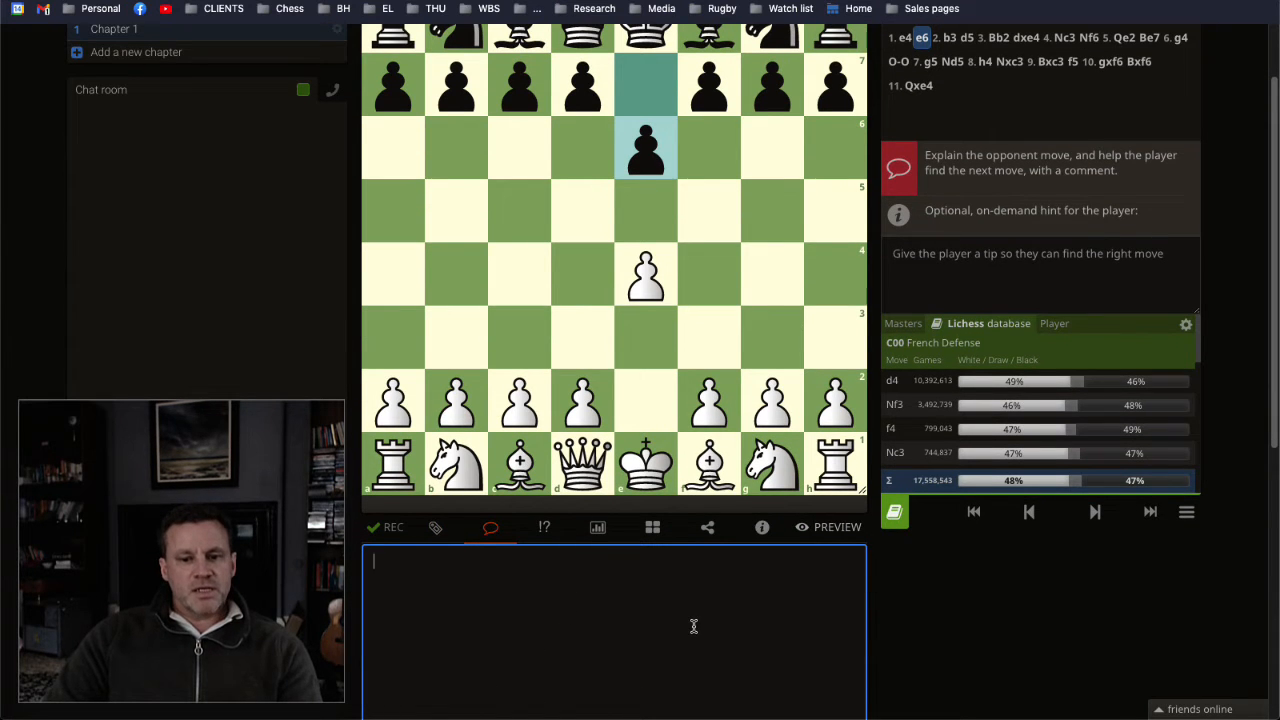
{"action": "scroll", "coordinate": [693, 626], "scroll_direction": "up", "scroll_amount": 2}
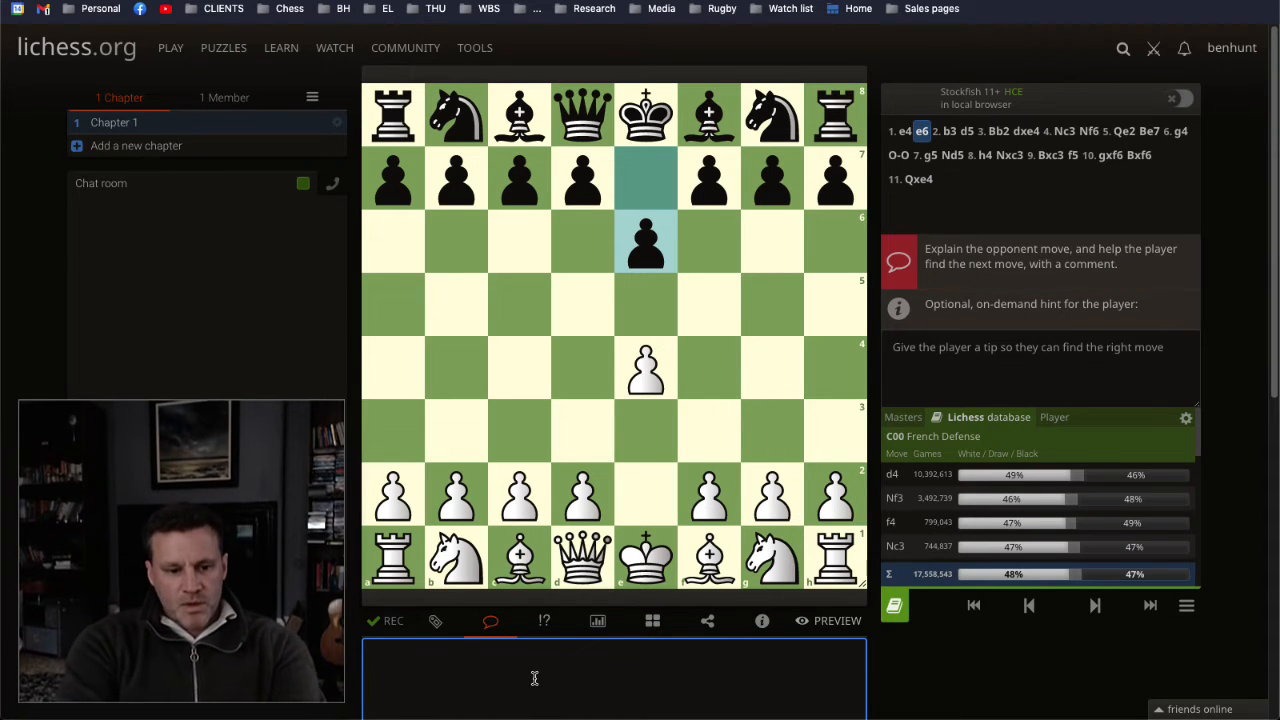
{"action": "type", "text": "Let's go "}
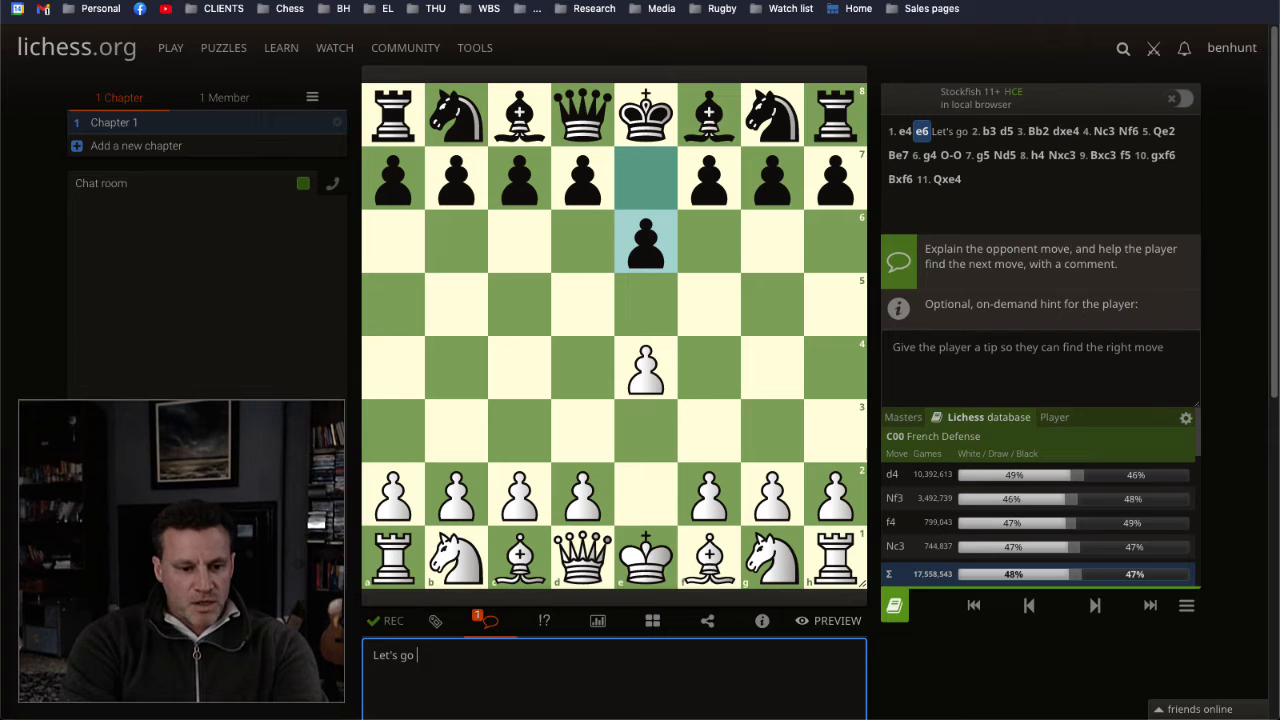
{"action": "type", "text": "into weir"}
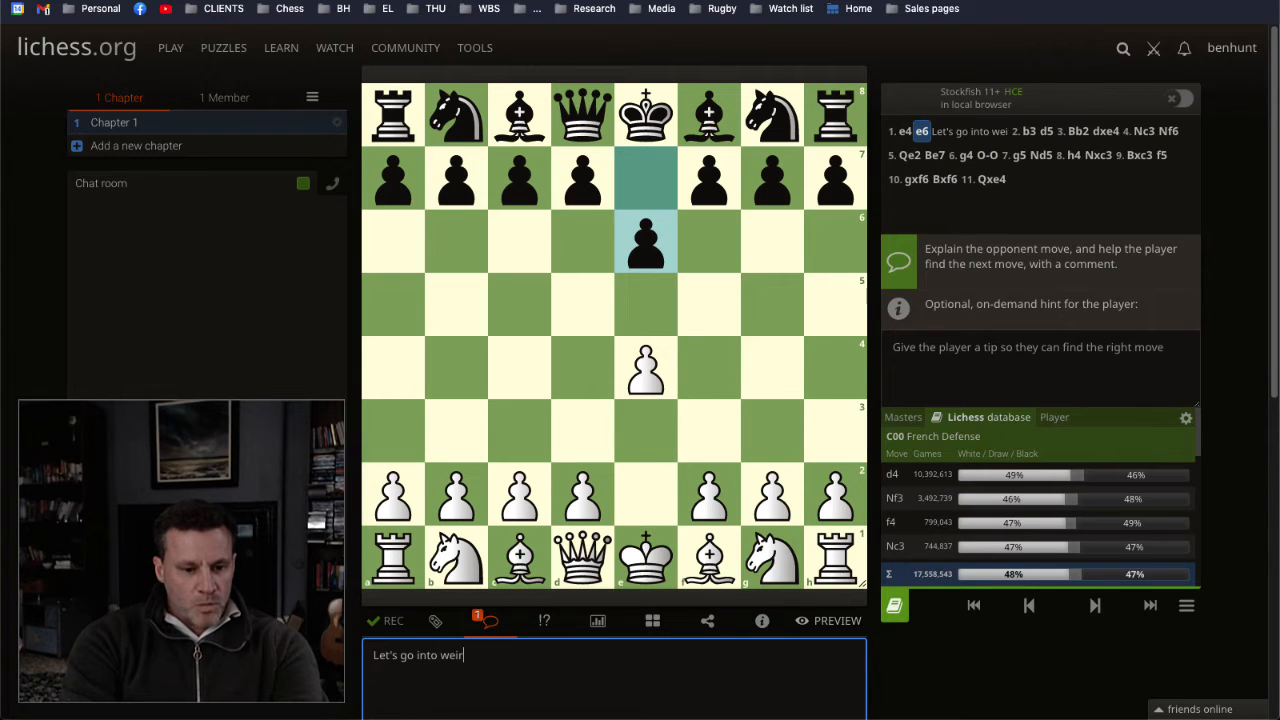
{"action": "type", "text": "d terir"}
{"action": "key", "text": "BackSpace"}
{"action": "type", "text": "ritory with the "}
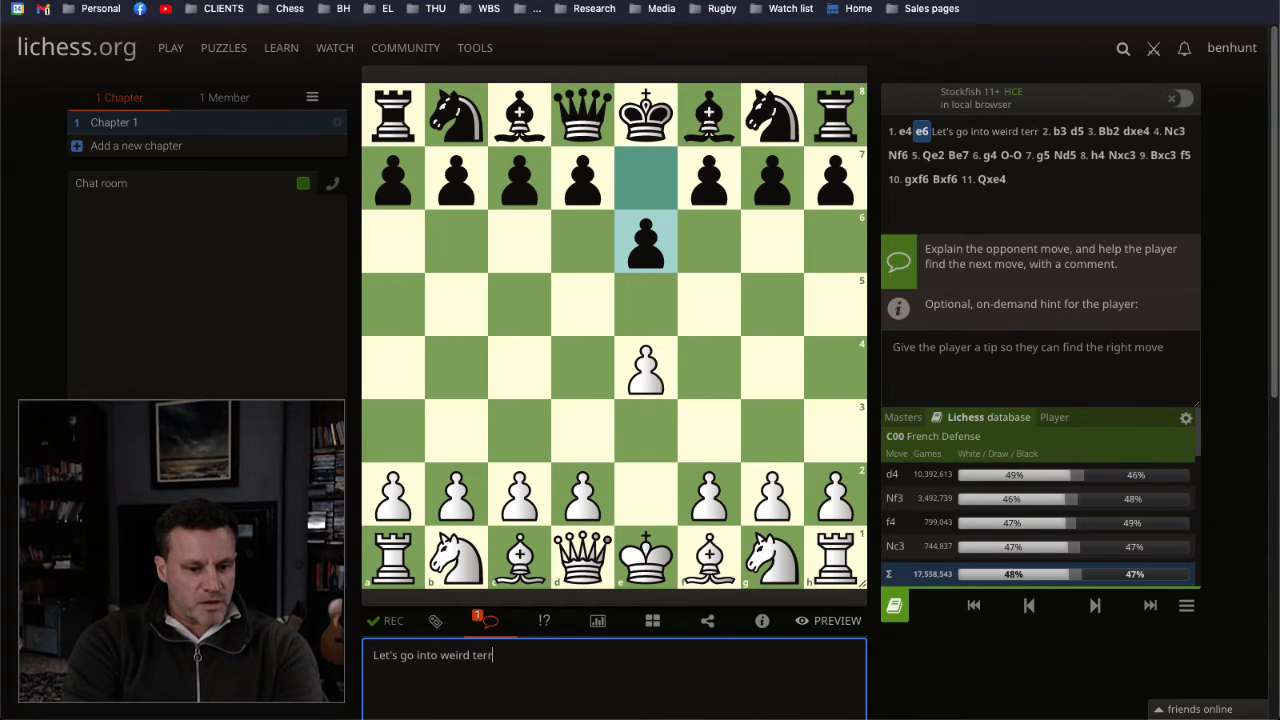
{"action": "type", "text": "Reti."}
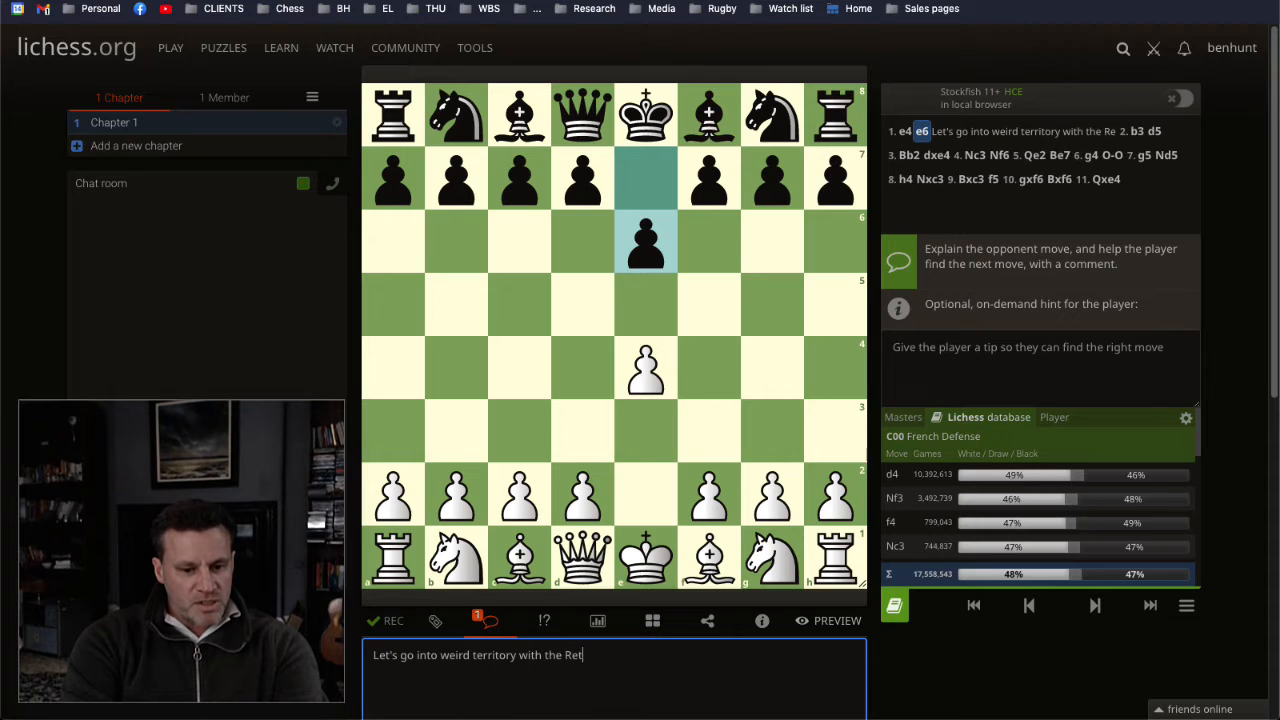
{"action": "left_click", "coordinate": [973, 709]}
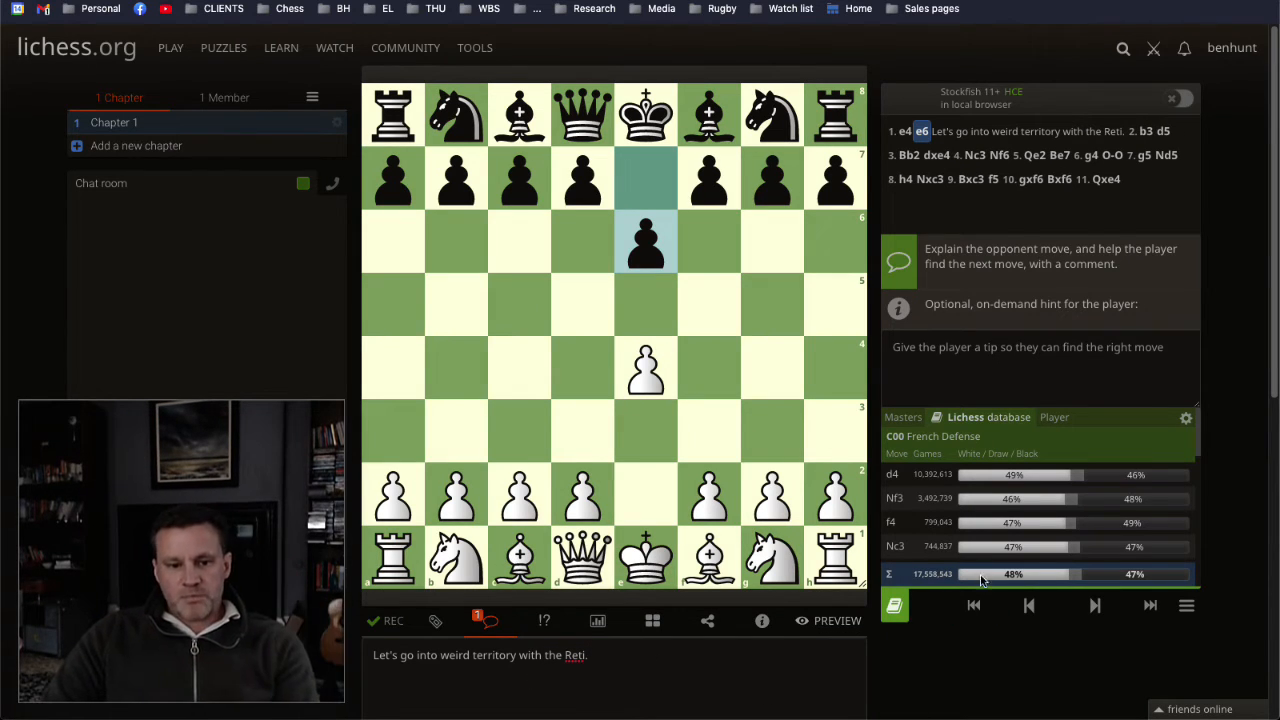
Step: For 2. b3, enter the wrong-move explanation "The plan is to get our DSB onto the long diagonal and throw the French player off guard."
{"action": "left_click", "coordinate": [1094, 606]}
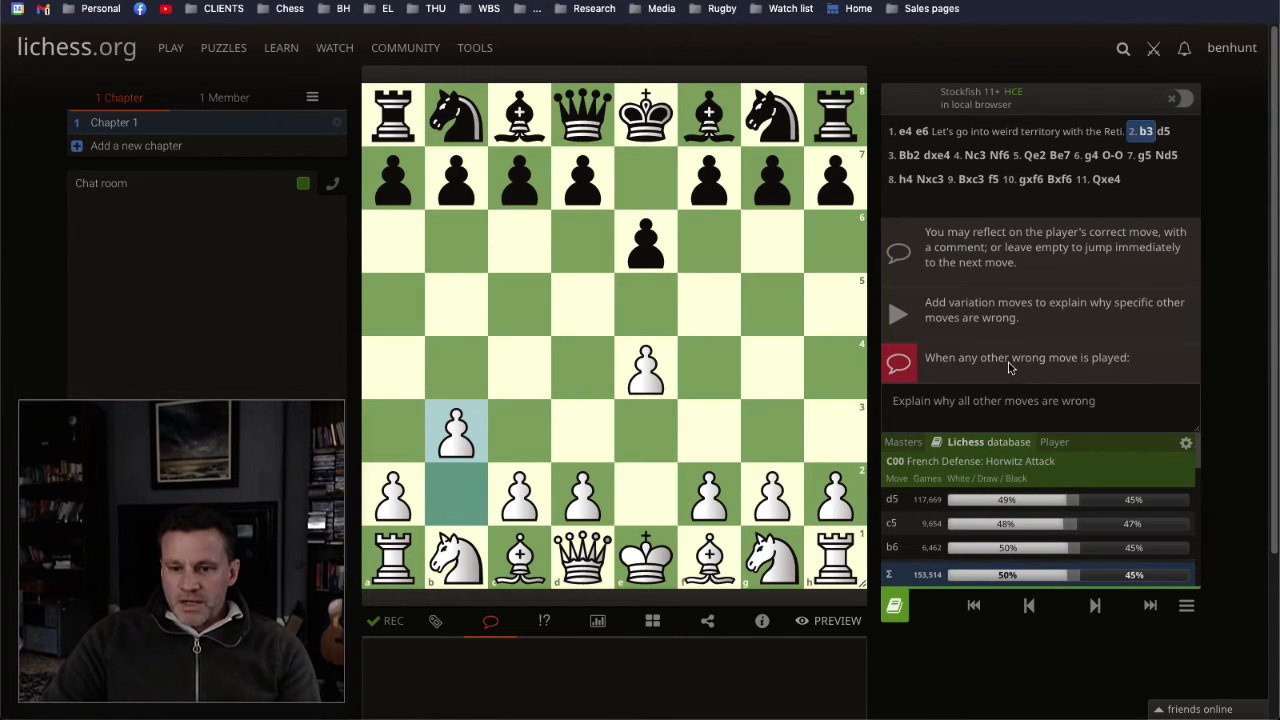
{"action": "left_click", "coordinate": [981, 401]}
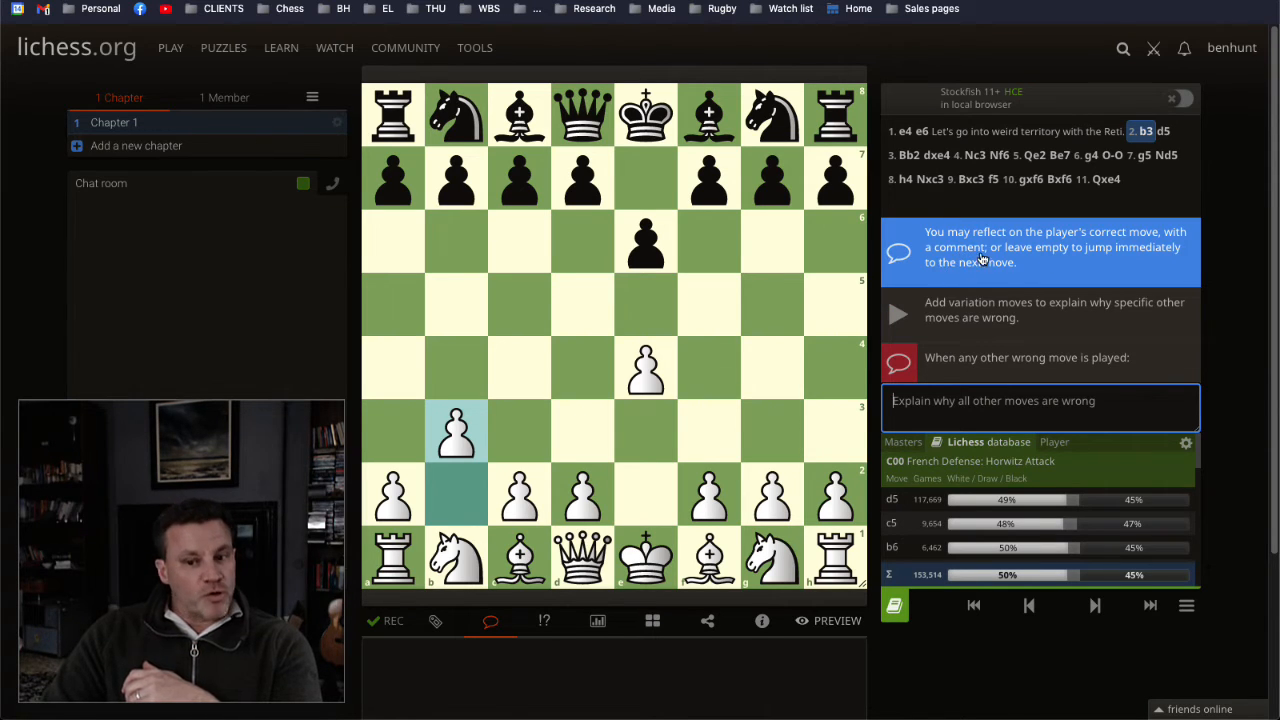
{"action": "left_click", "coordinate": [958, 400]}
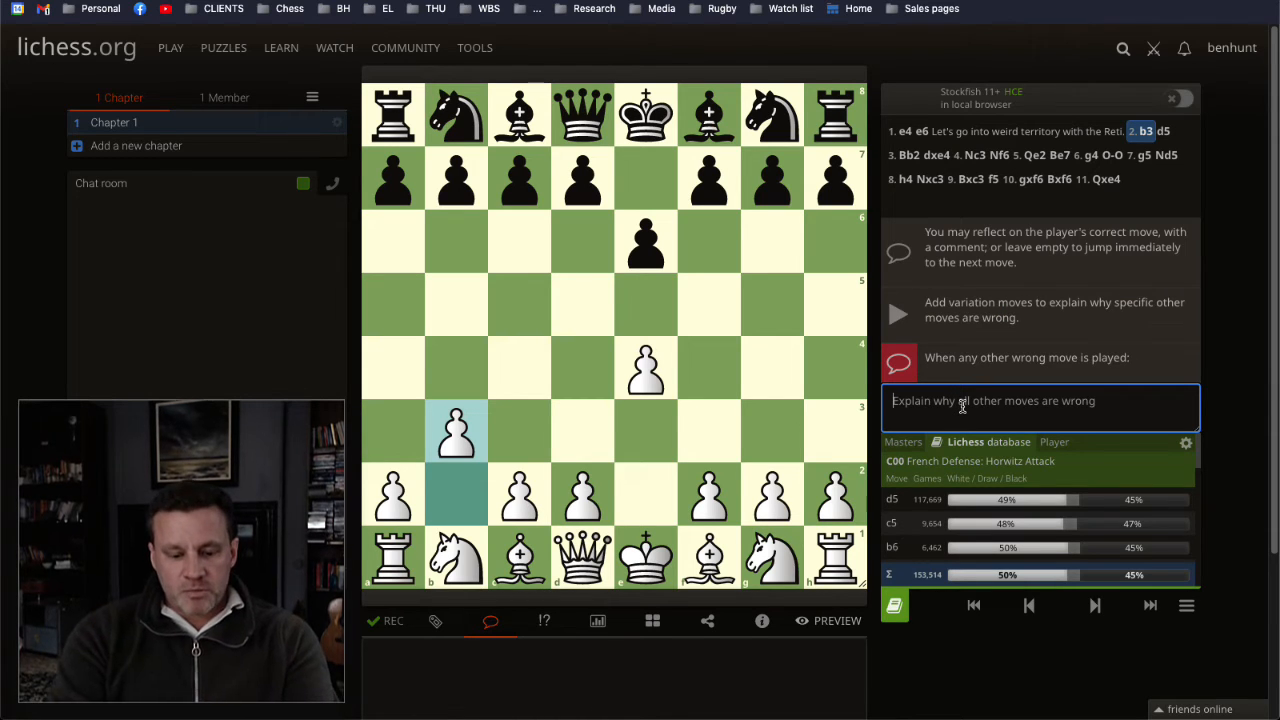
{"action": "type", "text": "The p"}
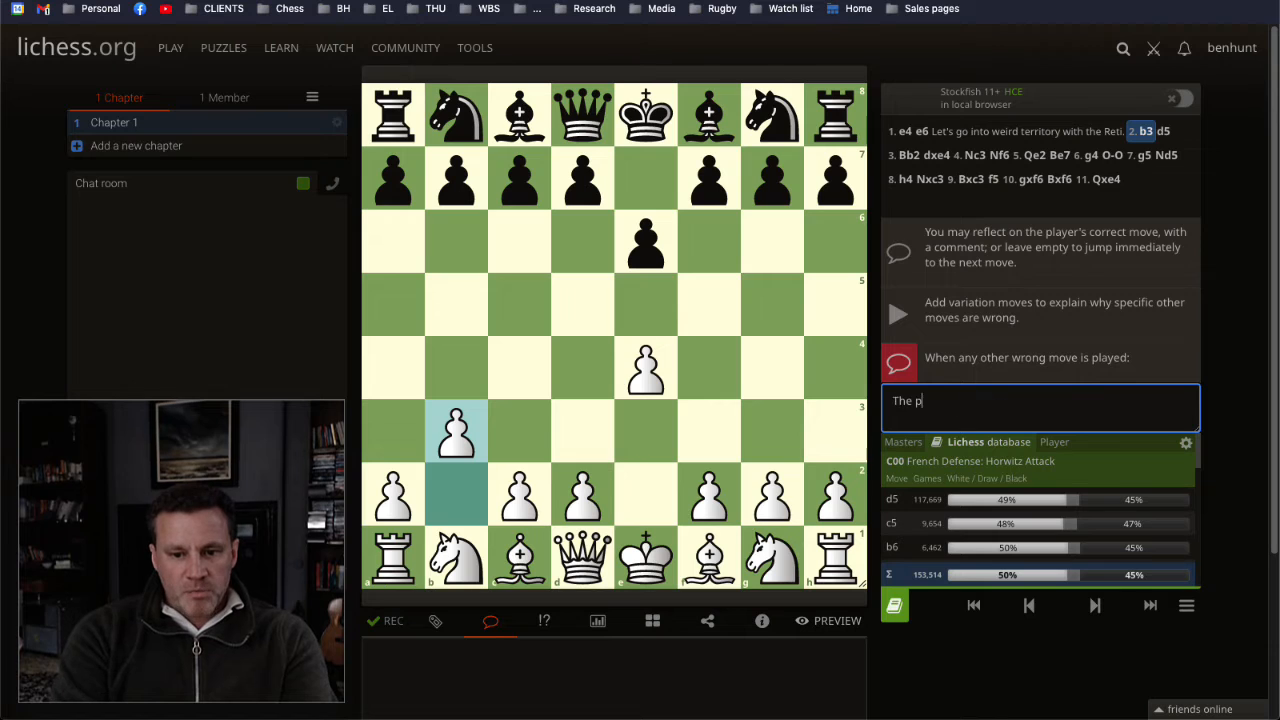
{"action": "type", "text": "lan is to get our DSB"}
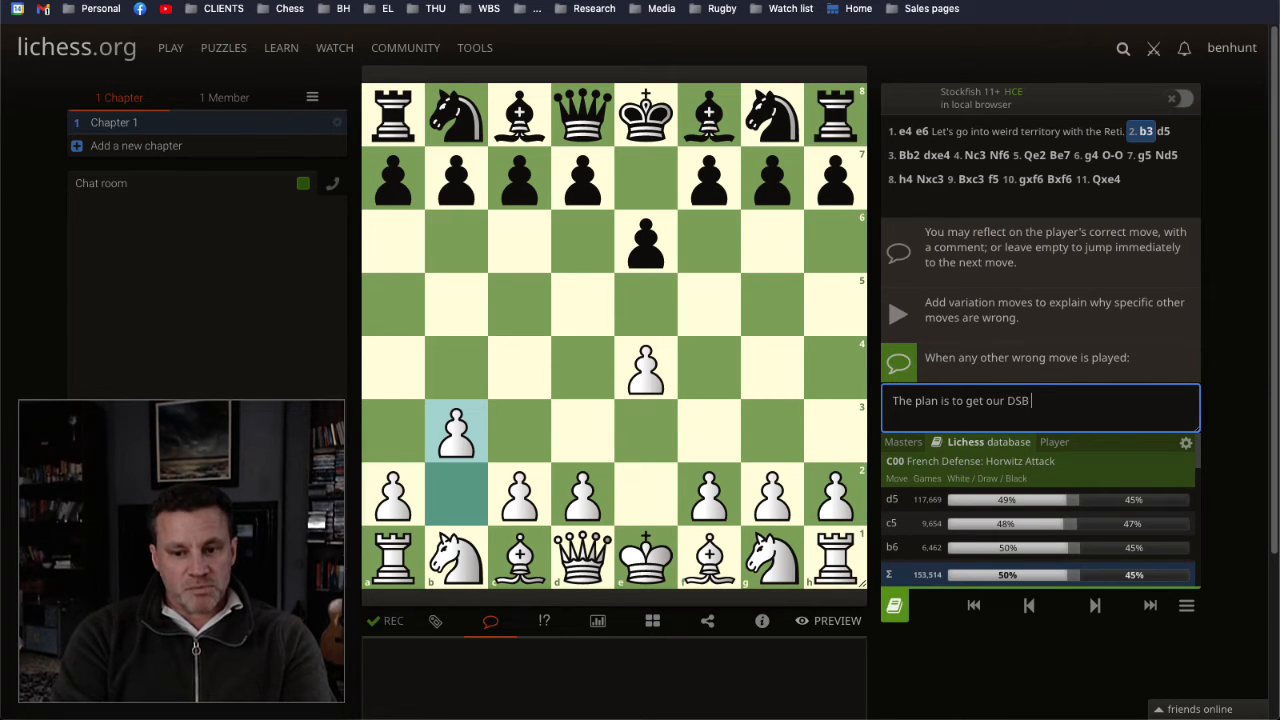
{"action": "type", "text": " onto the long diag"}
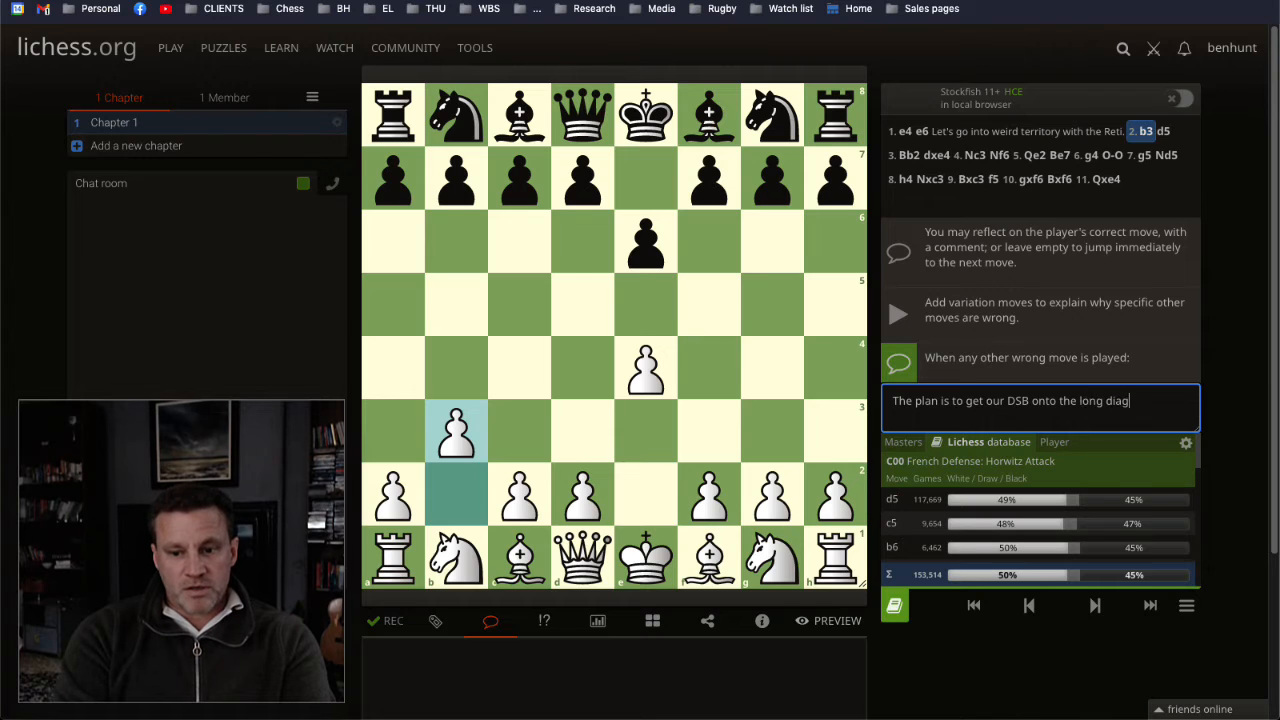
{"action": "type", "text": "onal."}
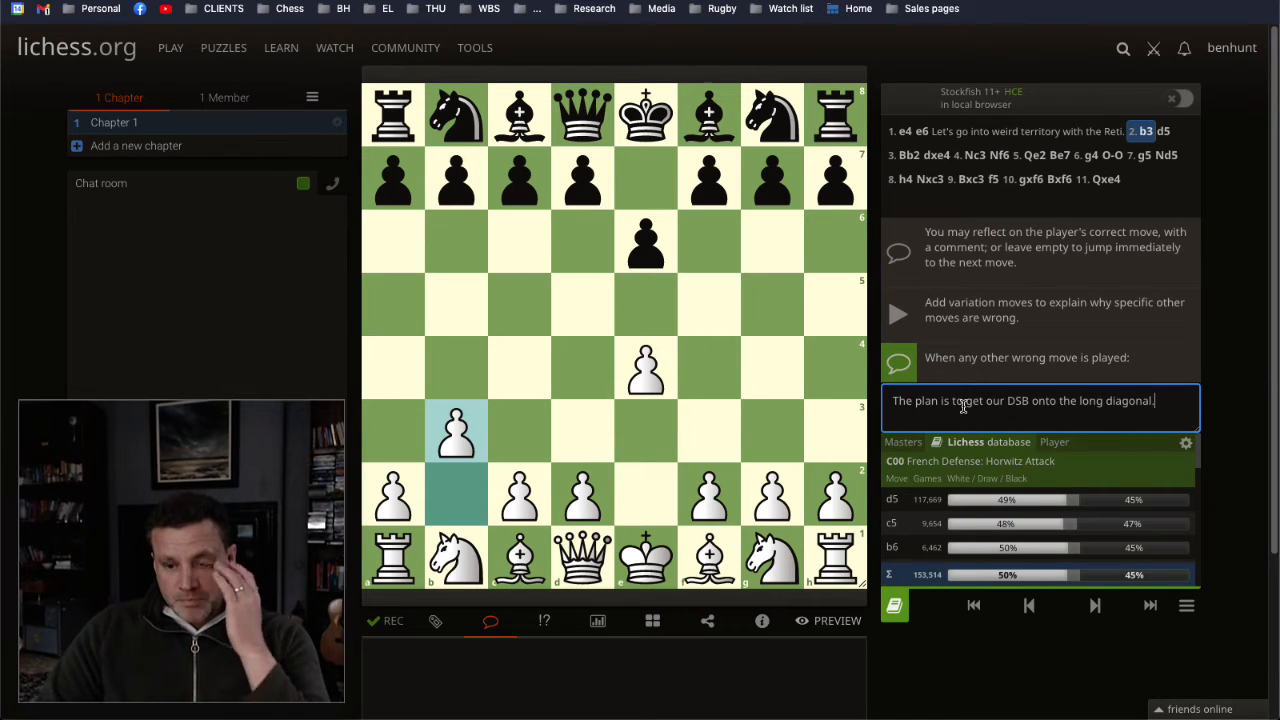
{"action": "key", "text": "BackSpace"}
{"action": "type", "text": "and thro"}
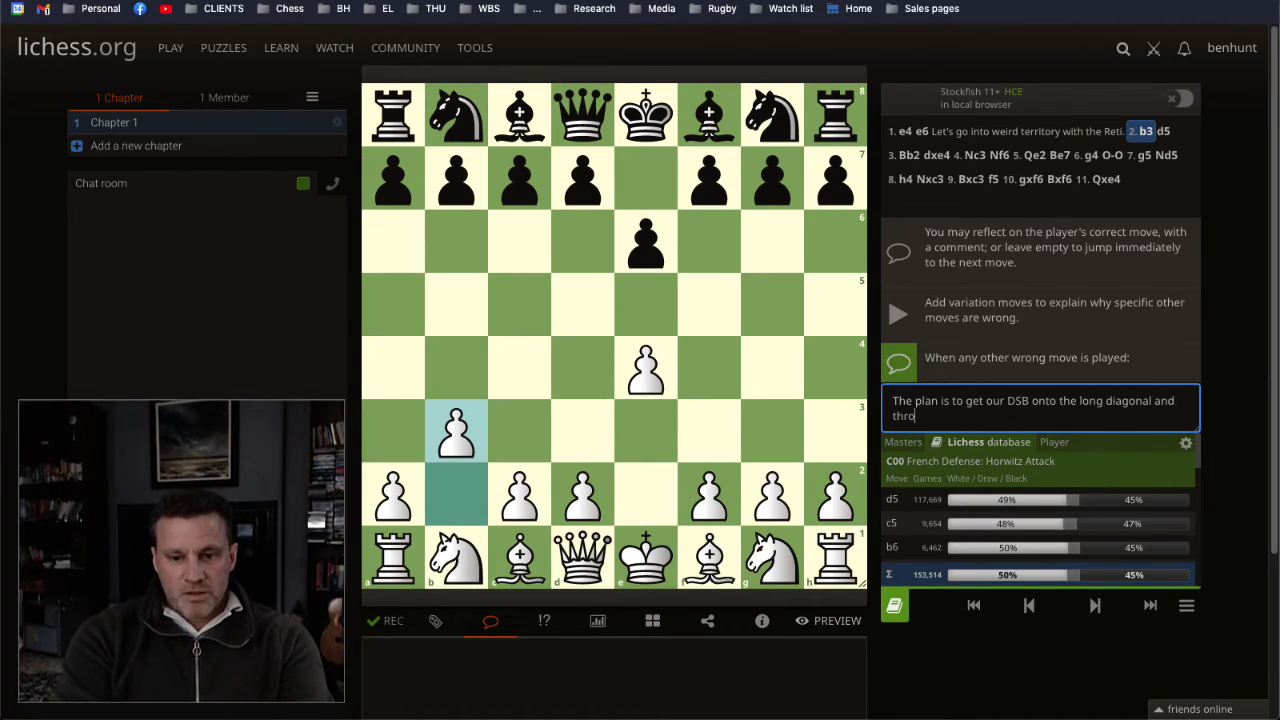
{"action": "type", "text": "w the French player"}
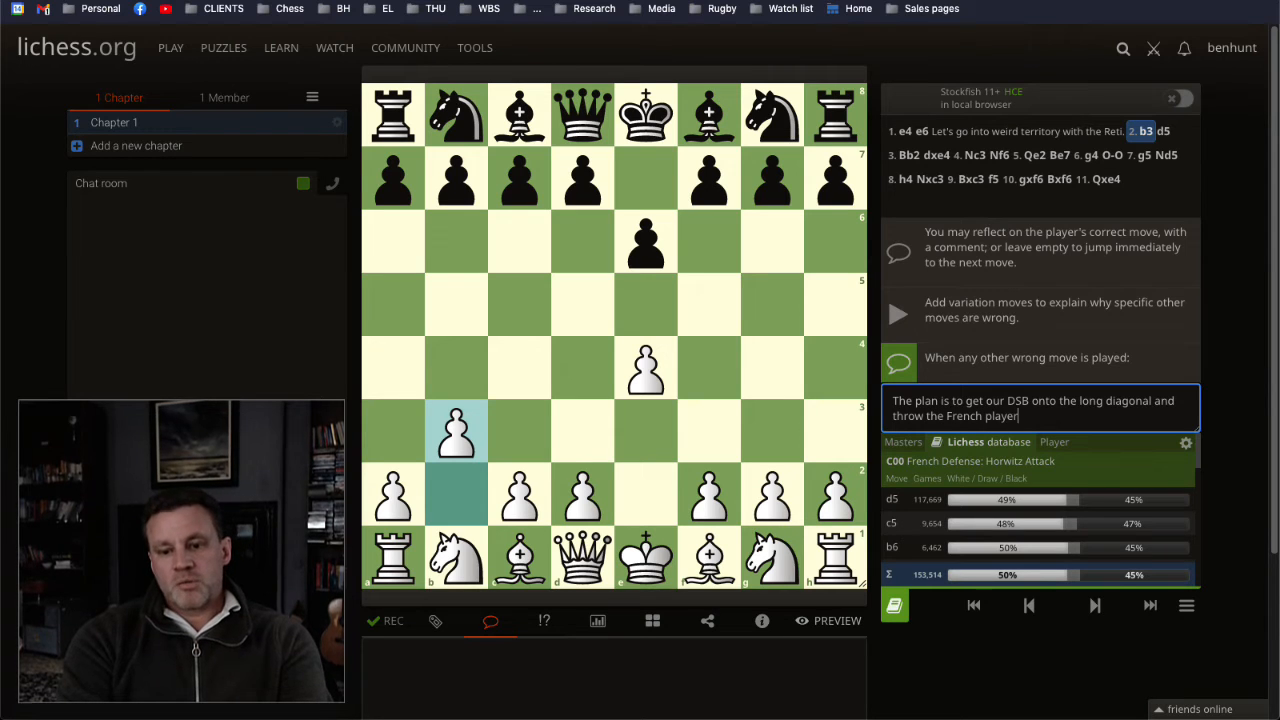
{"action": "type", "text": " off guard."}
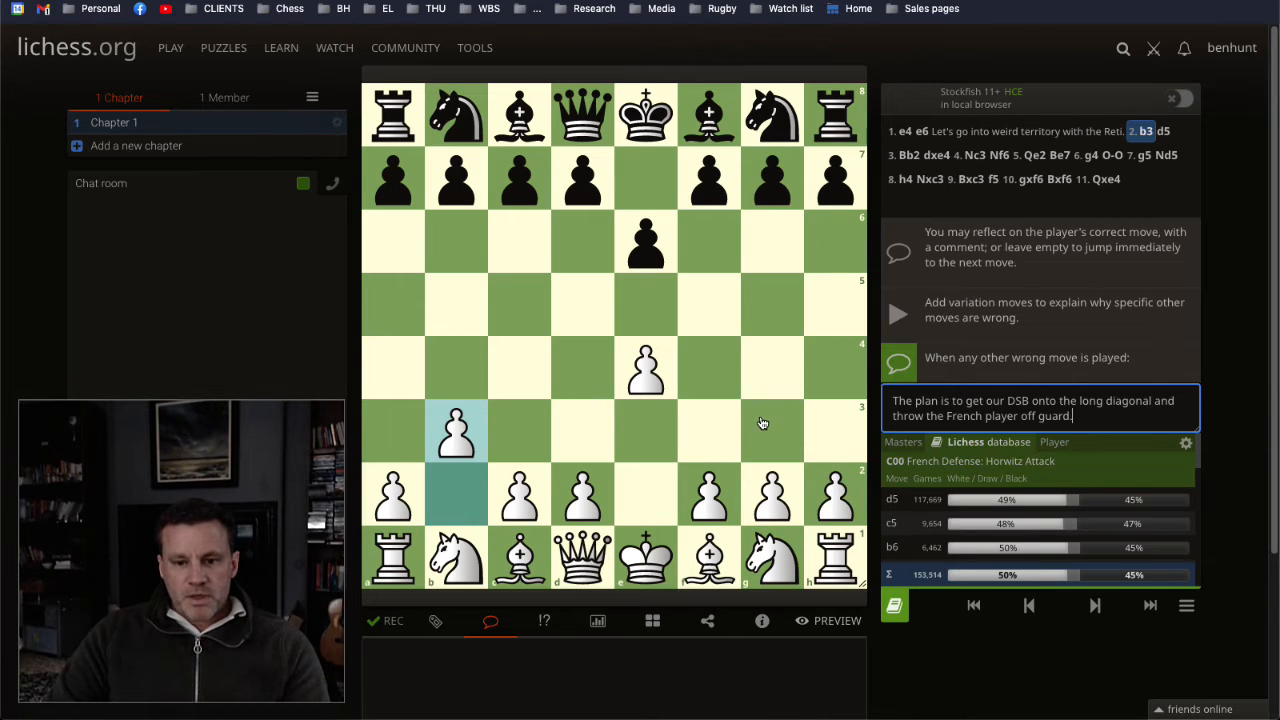
Step: For 3. Bb2, enter the wrong-move explanation "Fianchetto."
{"action": "triple_click", "coordinate": [1051, 421]}
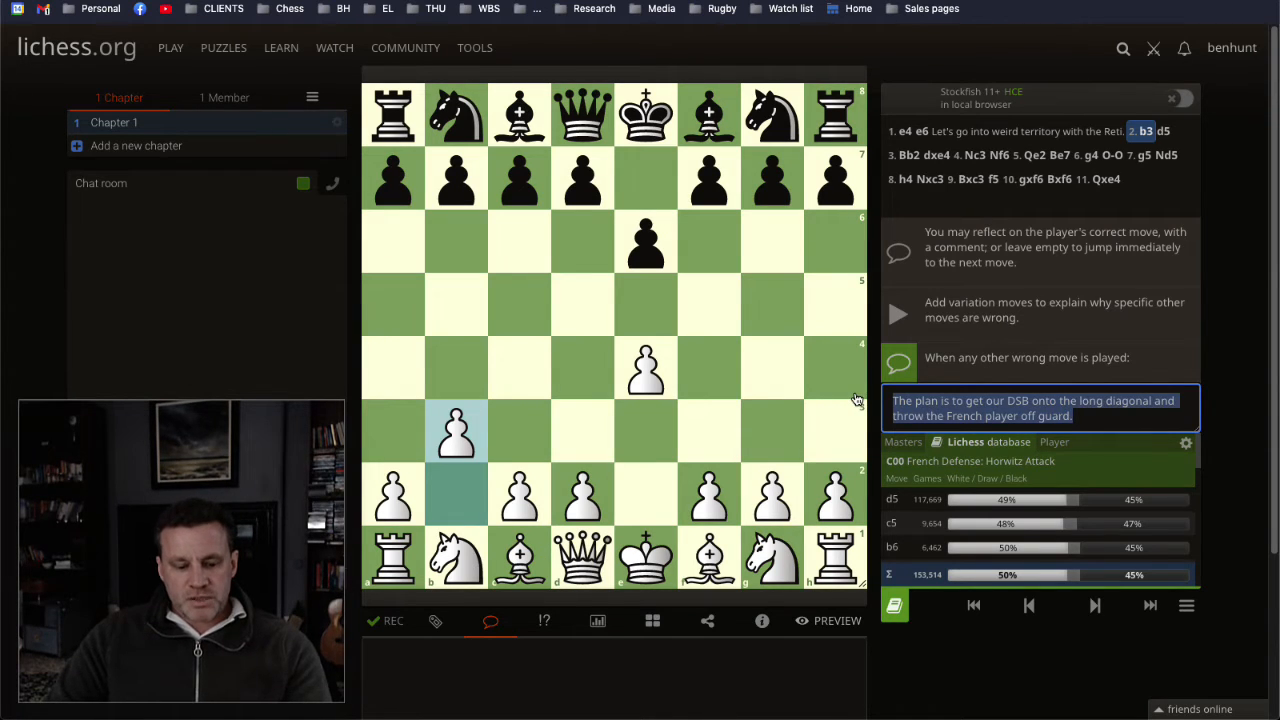
{"action": "left_click", "coordinate": [1267, 600]}
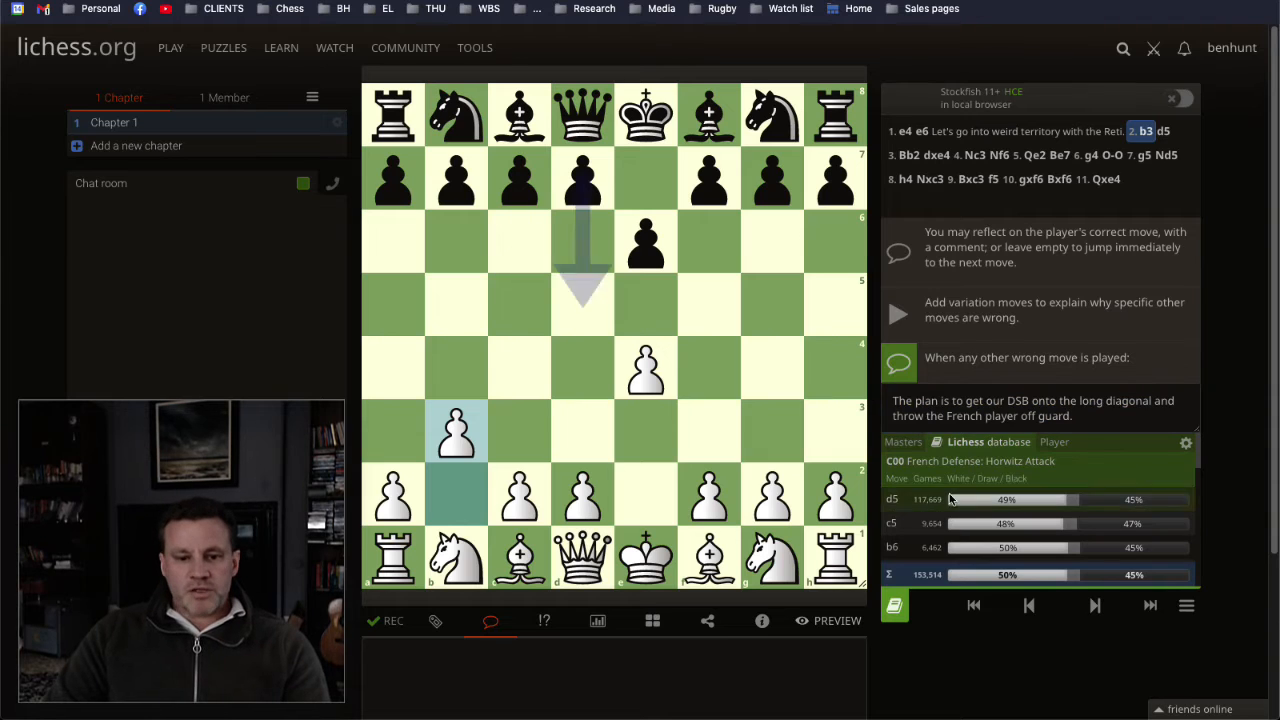
{"action": "left_click", "coordinate": [1094, 607]}
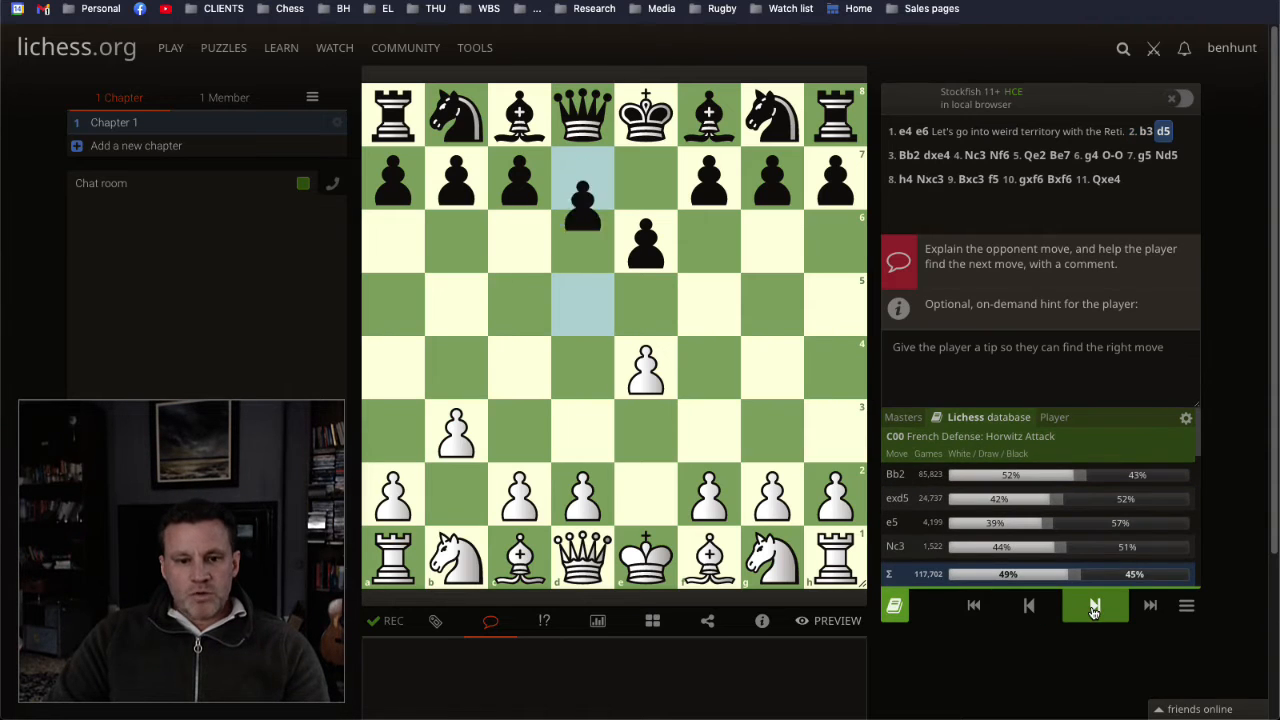
{"action": "left_click", "coordinate": [1028, 605]}
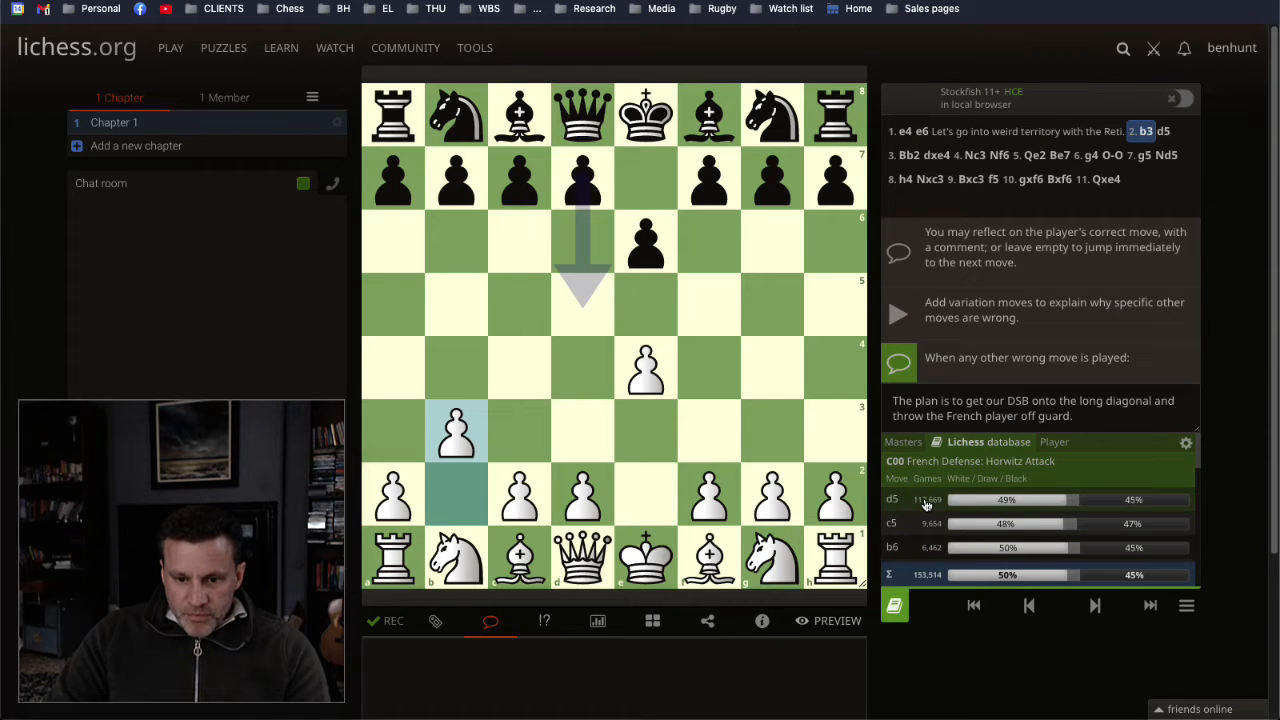
{"action": "left_click", "coordinate": [1094, 605]}
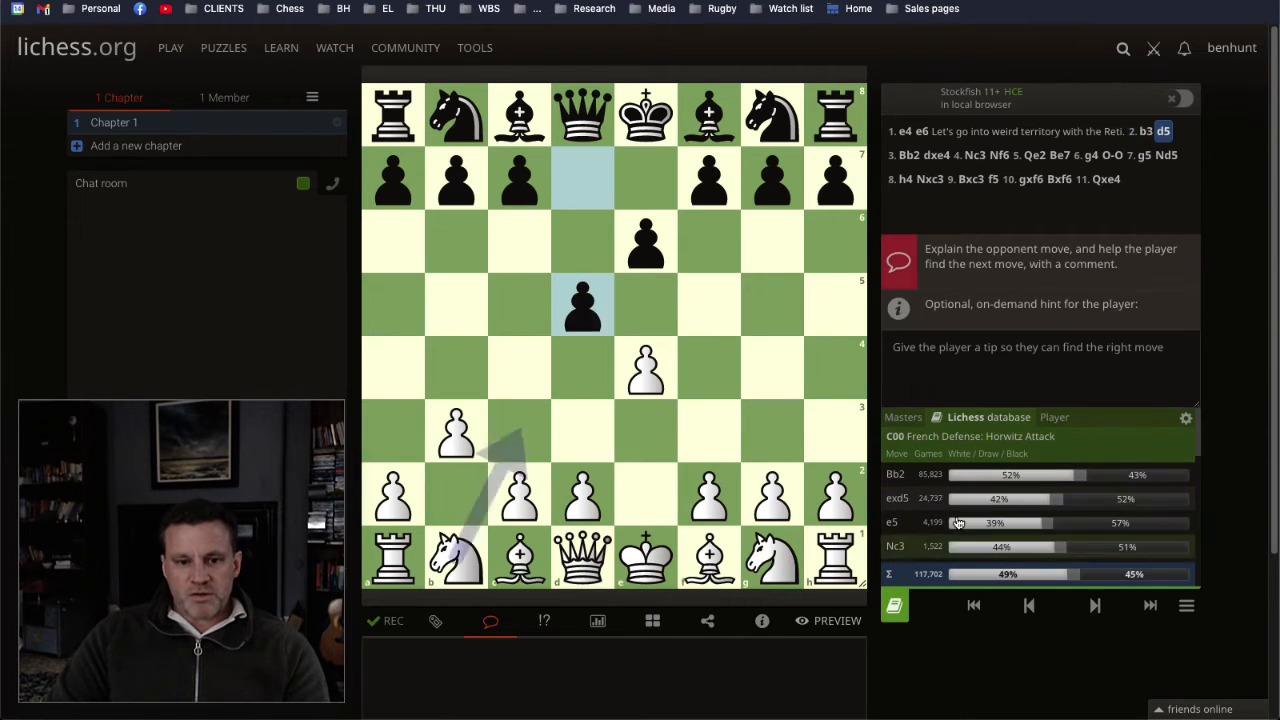
{"action": "left_click", "coordinate": [895, 476]}
{"action": "left_click", "coordinate": [950, 410]}
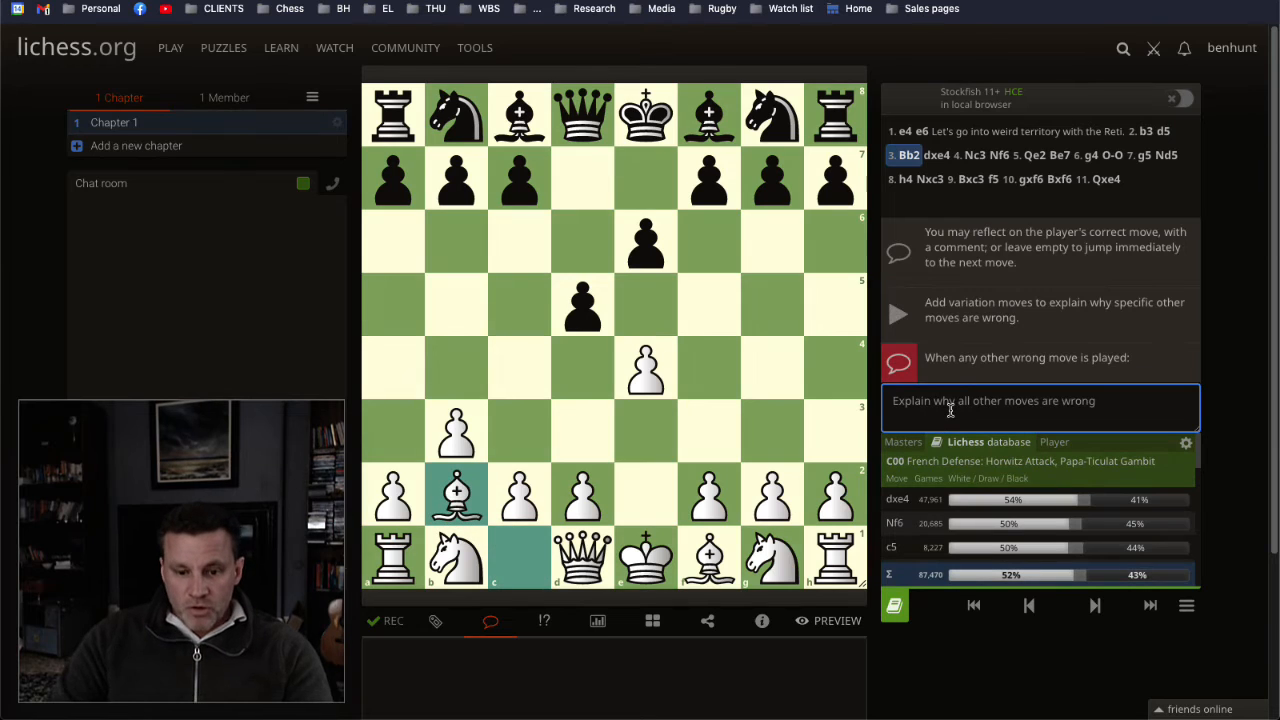
{"action": "type", "text": "Fianche"}
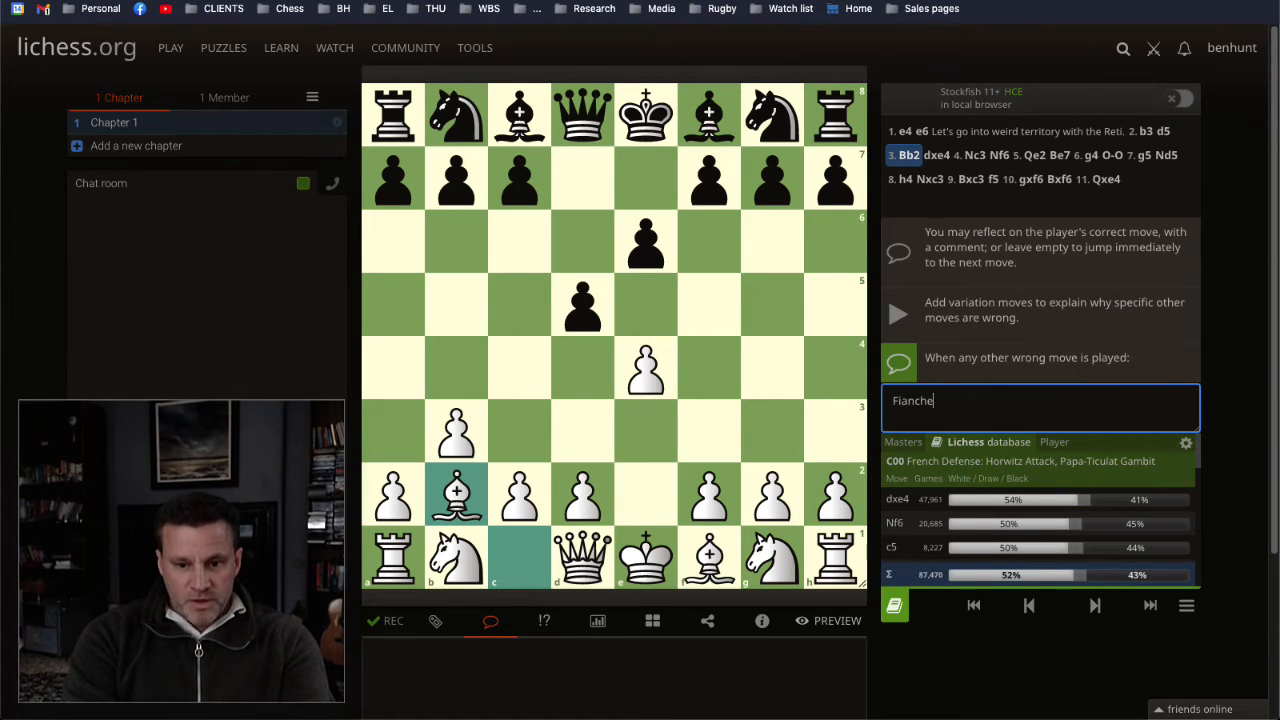
{"action": "type", "text": "tto."}
{"action": "left_click", "coordinate": [990, 657]}
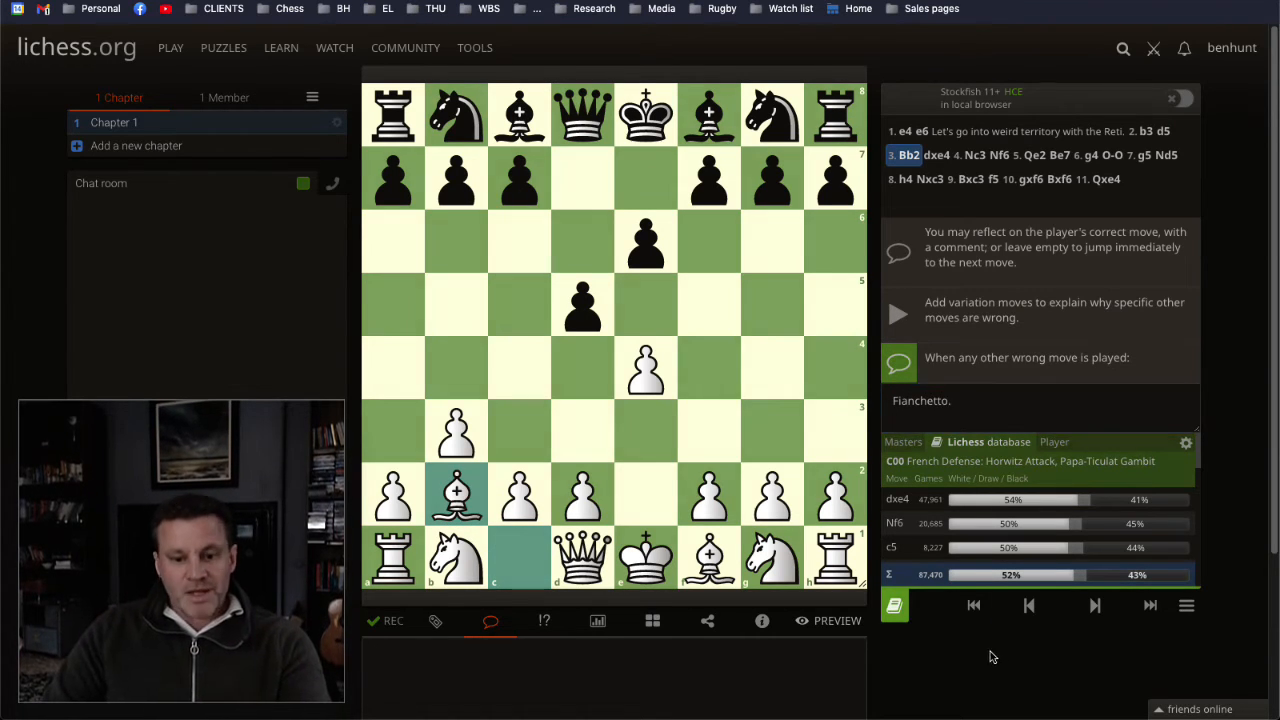
Step: Preview the interactive lesson by playing 1. e4, the wrong move 2. Nf3, a retry with 2. b3, and 3. Bb2, and leave the preview
{"action": "left_click", "coordinate": [835, 621]}
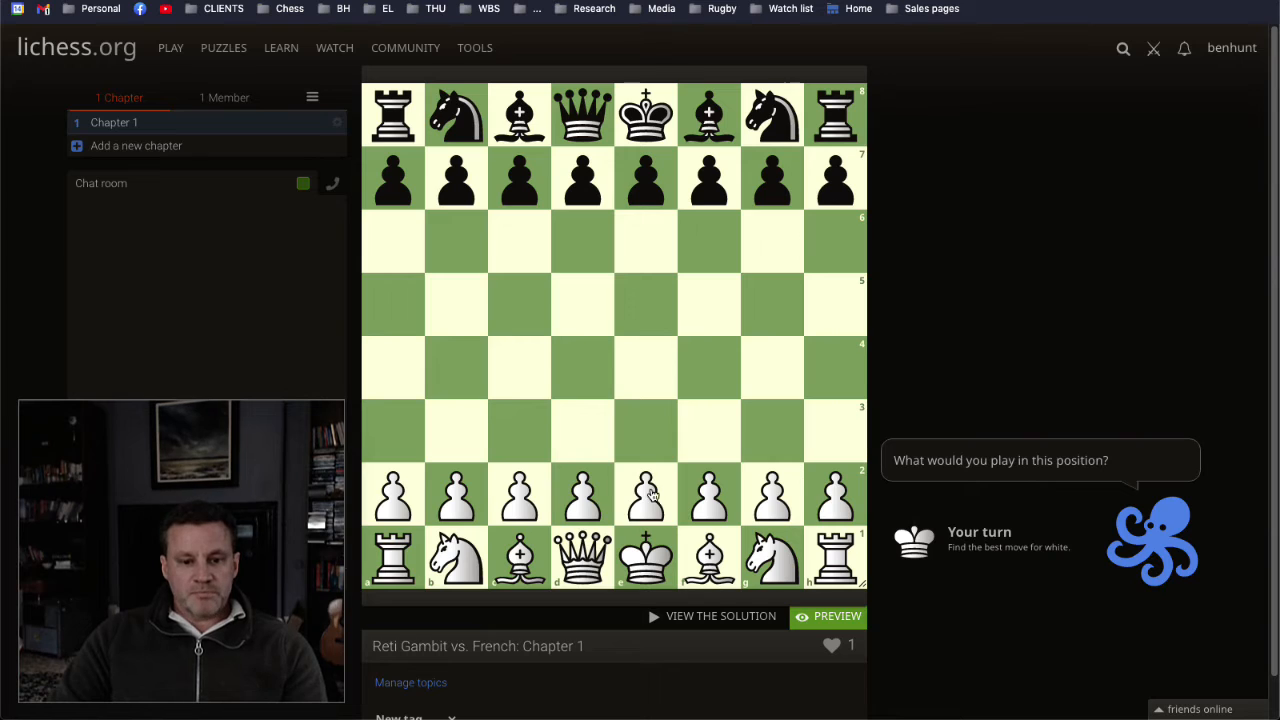
{"action": "left_click_drag", "start_coordinate": [648, 494], "coordinate": [648, 365]}
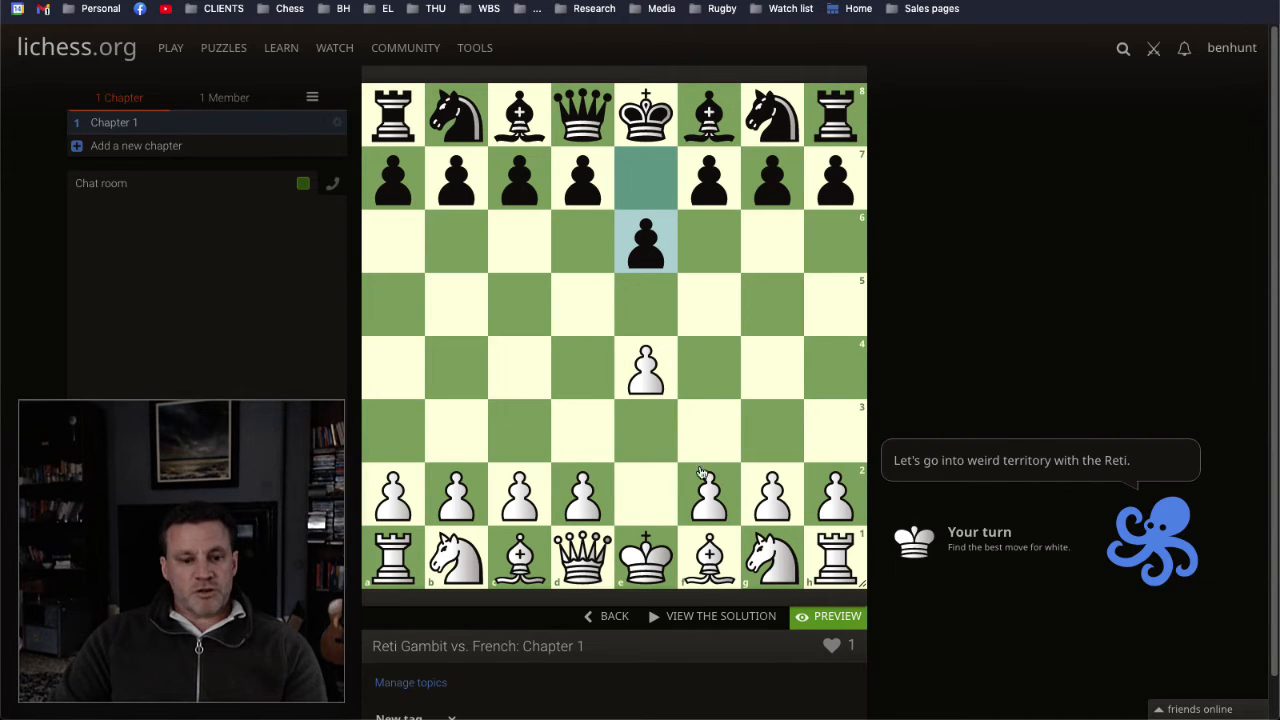
{"action": "left_click_drag", "start_coordinate": [772, 552], "coordinate": [709, 430]}
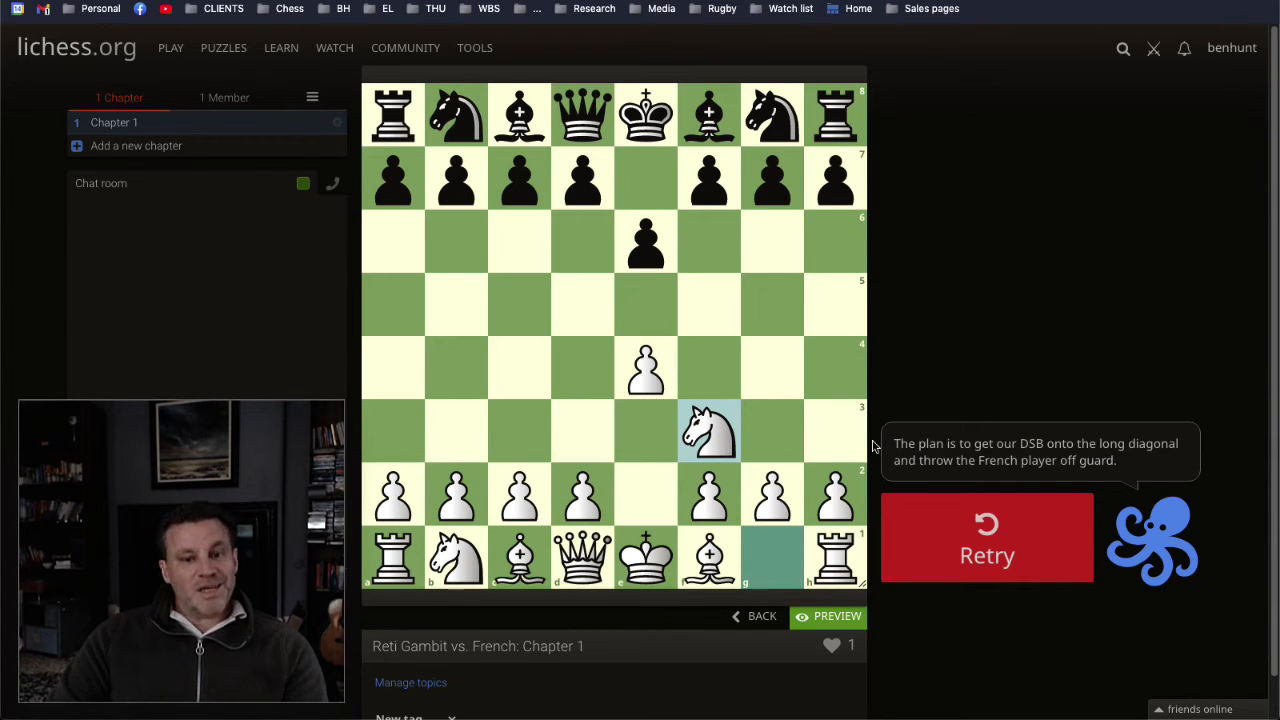
{"action": "left_click", "coordinate": [1015, 532]}
{"action": "left_click_drag", "start_coordinate": [456, 494], "coordinate": [456, 430]}
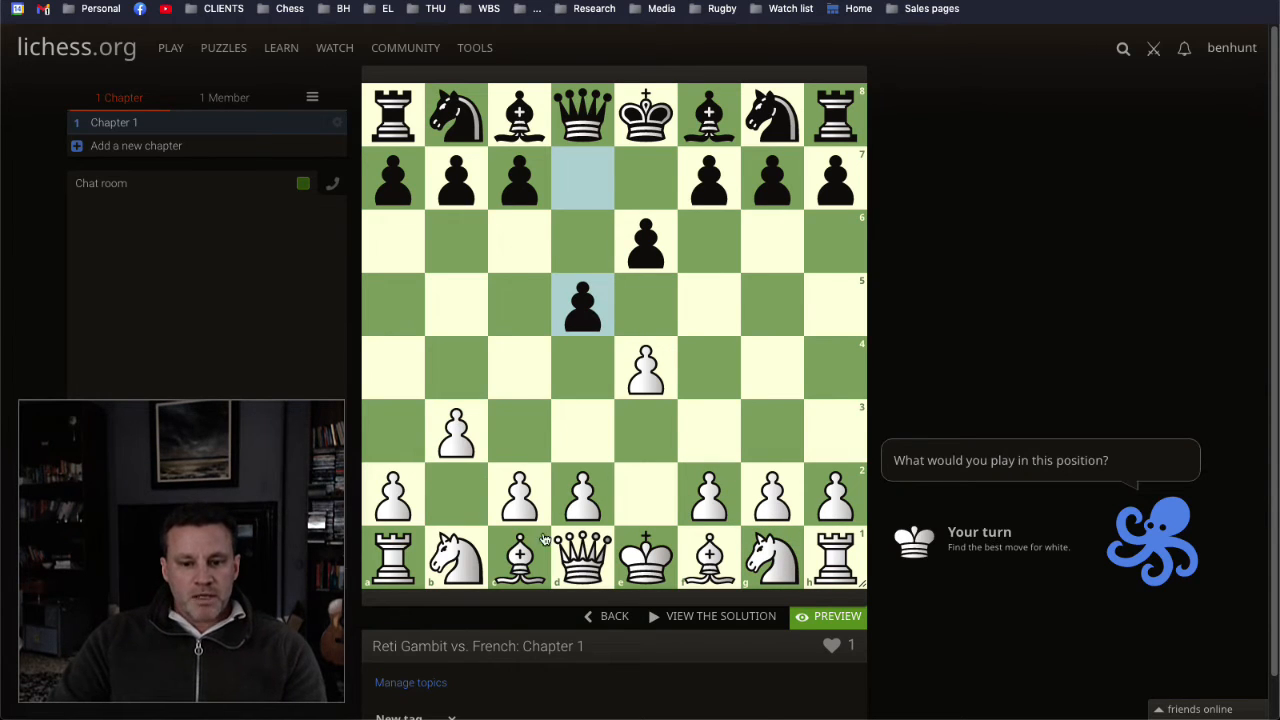
{"action": "left_click_drag", "start_coordinate": [588, 515], "coordinate": [583, 371]}
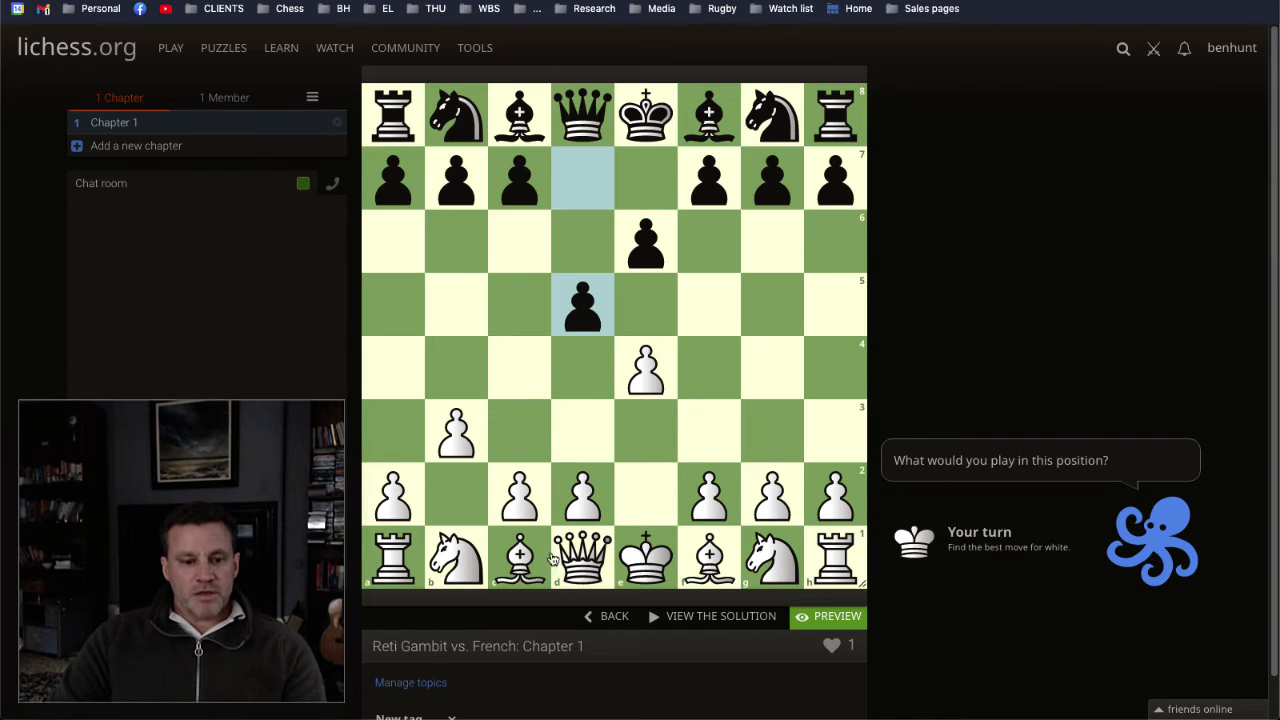
{"action": "left_click_drag", "start_coordinate": [551, 560], "coordinate": [456, 494]}
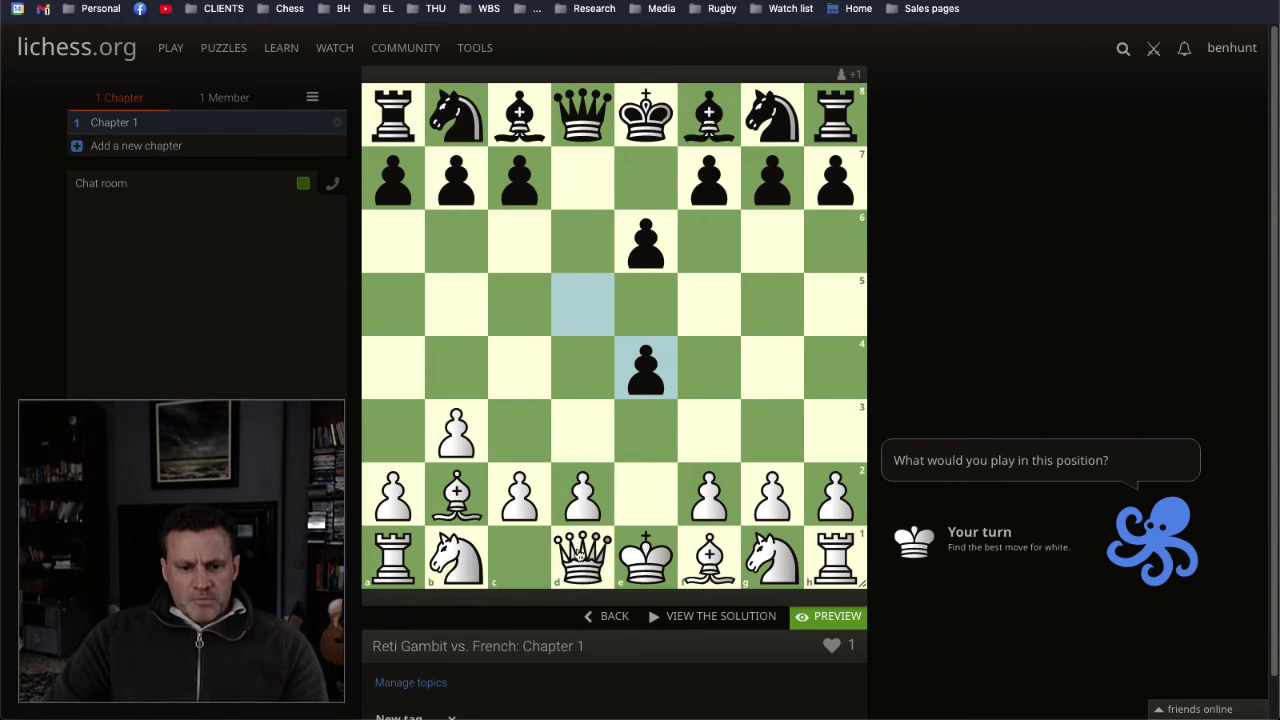
{"action": "left_click_drag", "start_coordinate": [580, 555], "coordinate": [636, 502]}
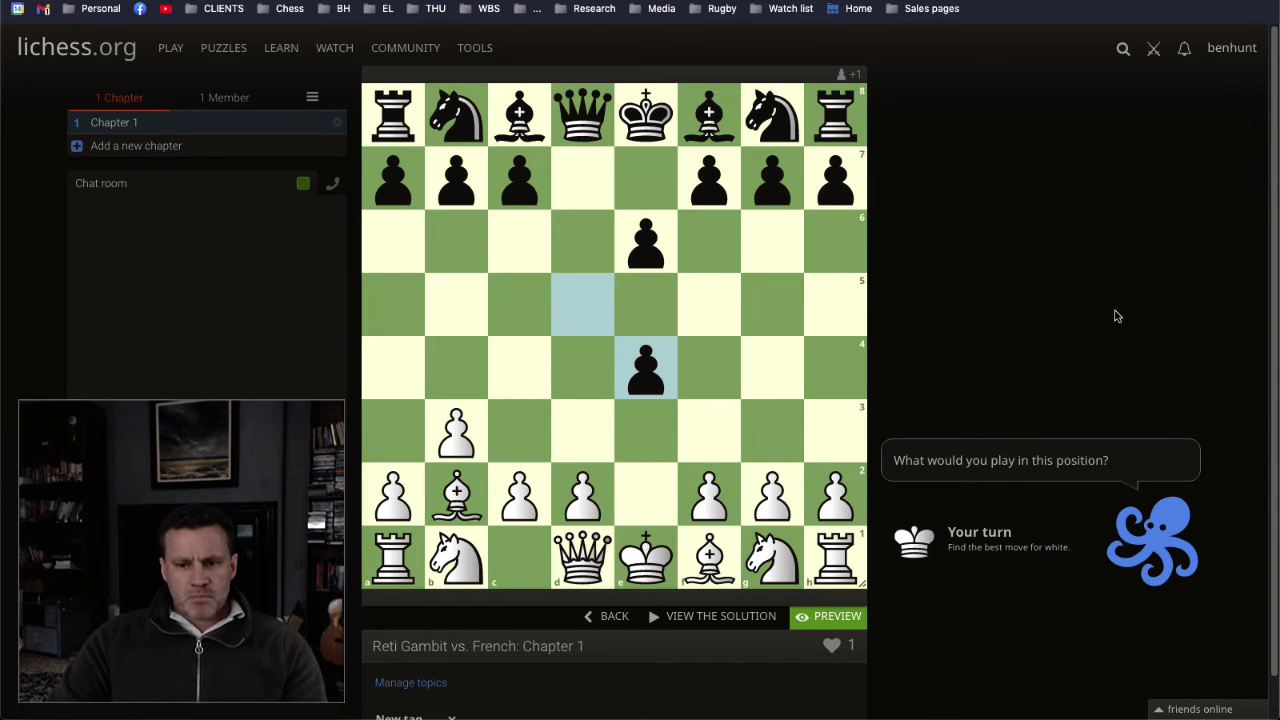
{"action": "left_click", "coordinate": [812, 617]}
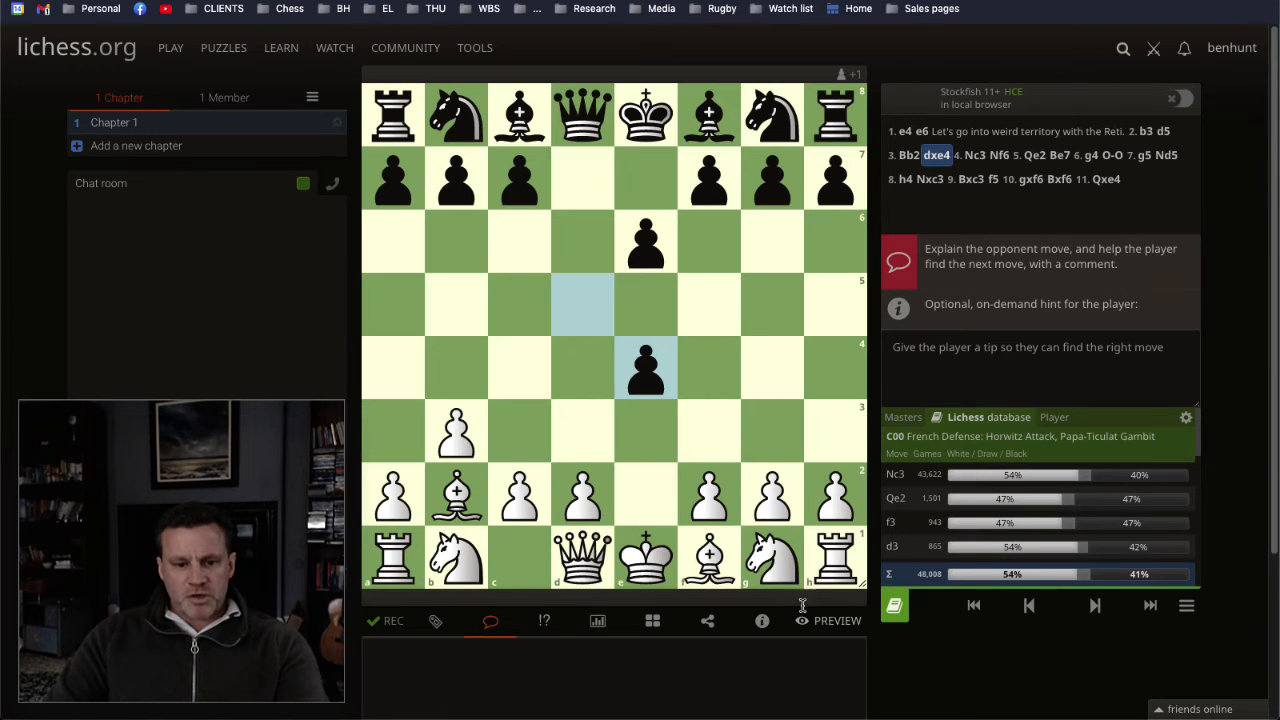
Step: For 4. Nc3, enter the wrong-move explanation "Normal development, preparing to castle long."
{"action": "left_click_drag", "start_coordinate": [452, 540], "coordinate": [518, 432]}
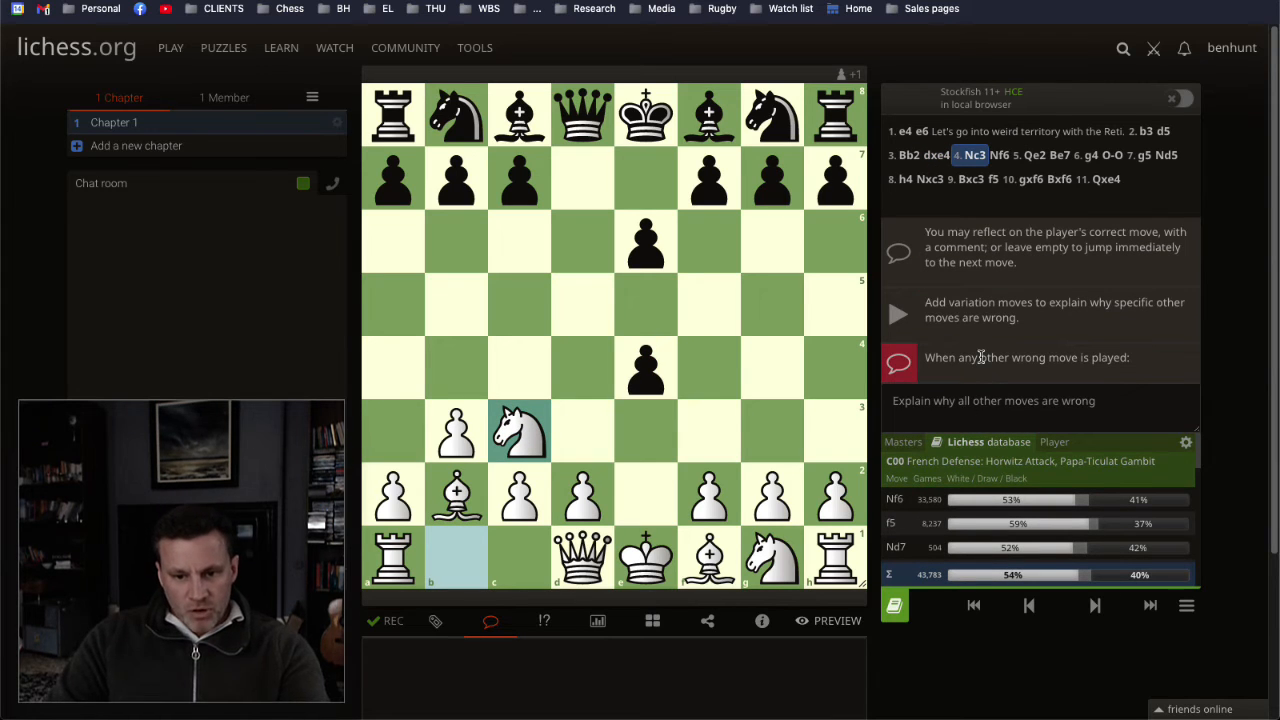
{"action": "left_click", "coordinate": [955, 404]}
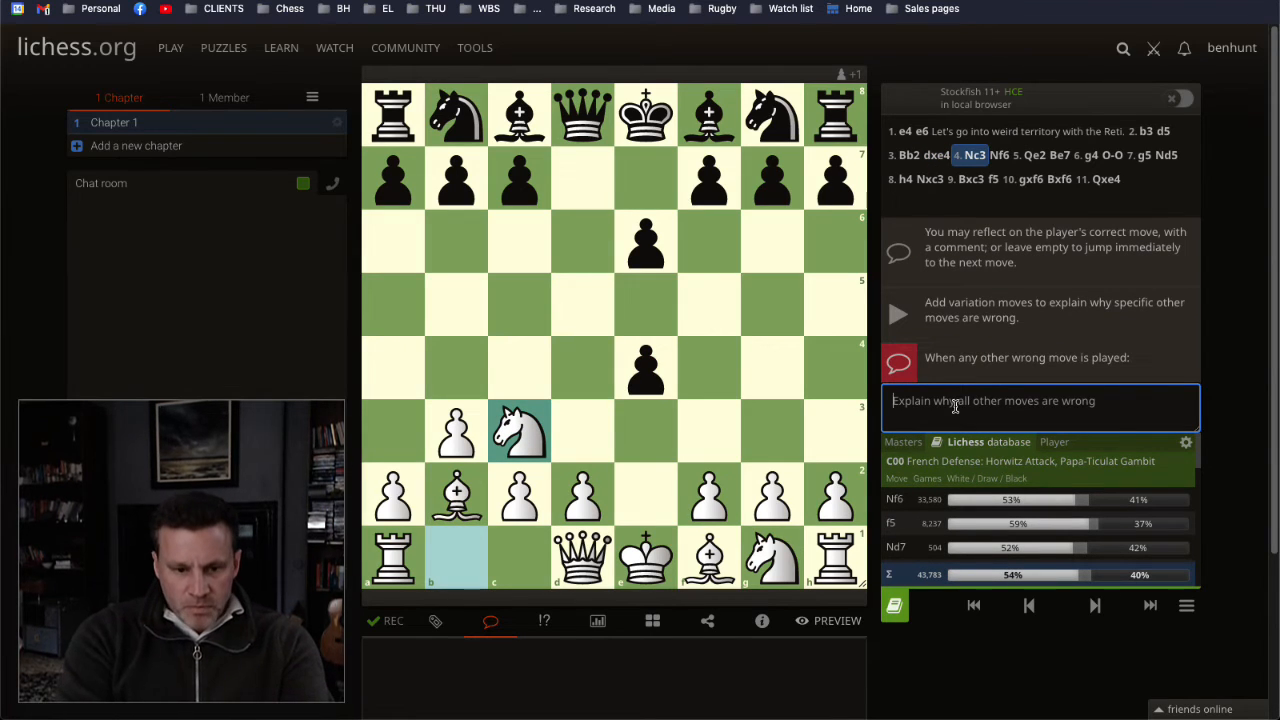
{"action": "type", "text": "Normal developm"}
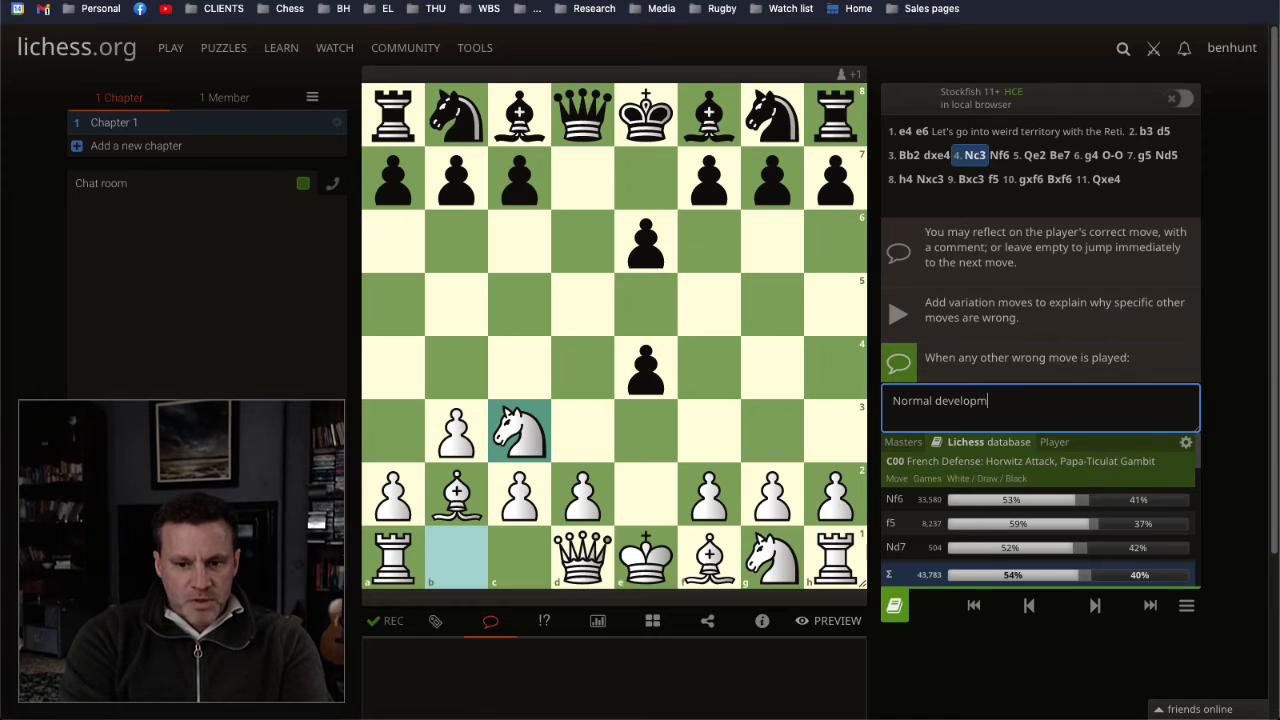
{"action": "type", "text": "ent, preparing"}
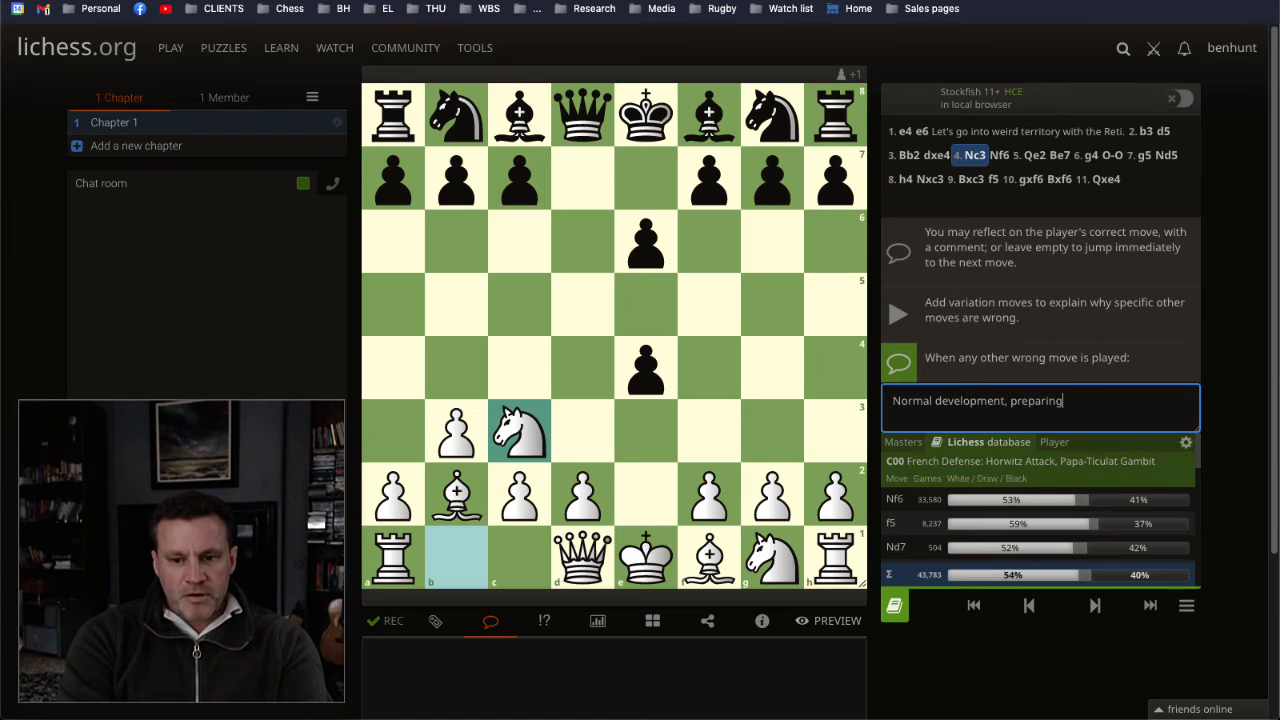
{"action": "type", "text": " to castle long."}
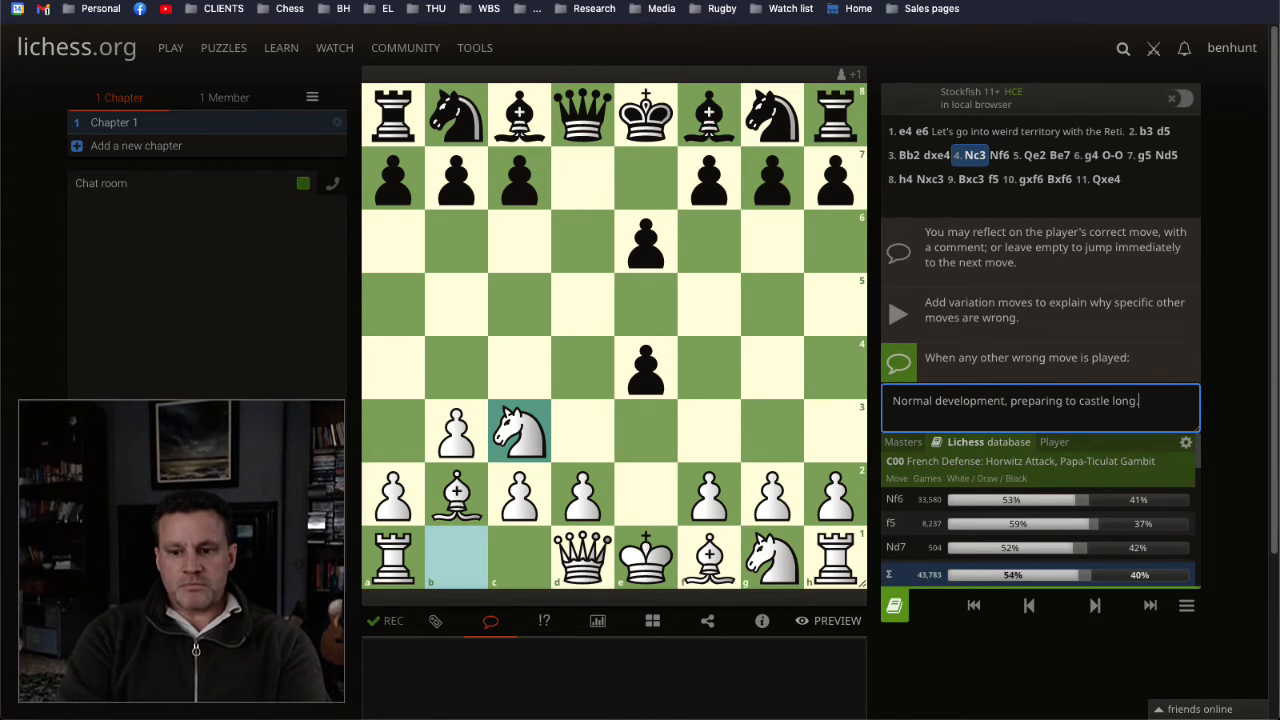
{"action": "left_click", "coordinate": [1097, 610]}
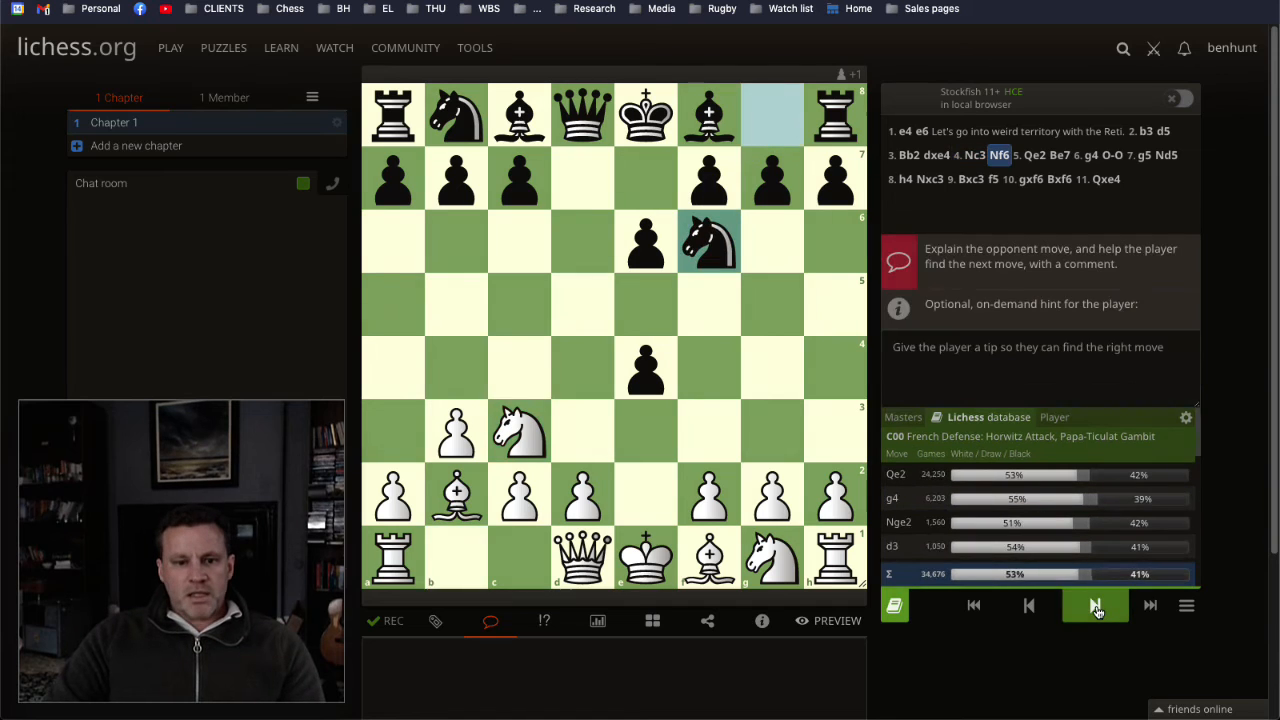
{"action": "left_click", "coordinate": [1030, 606]}
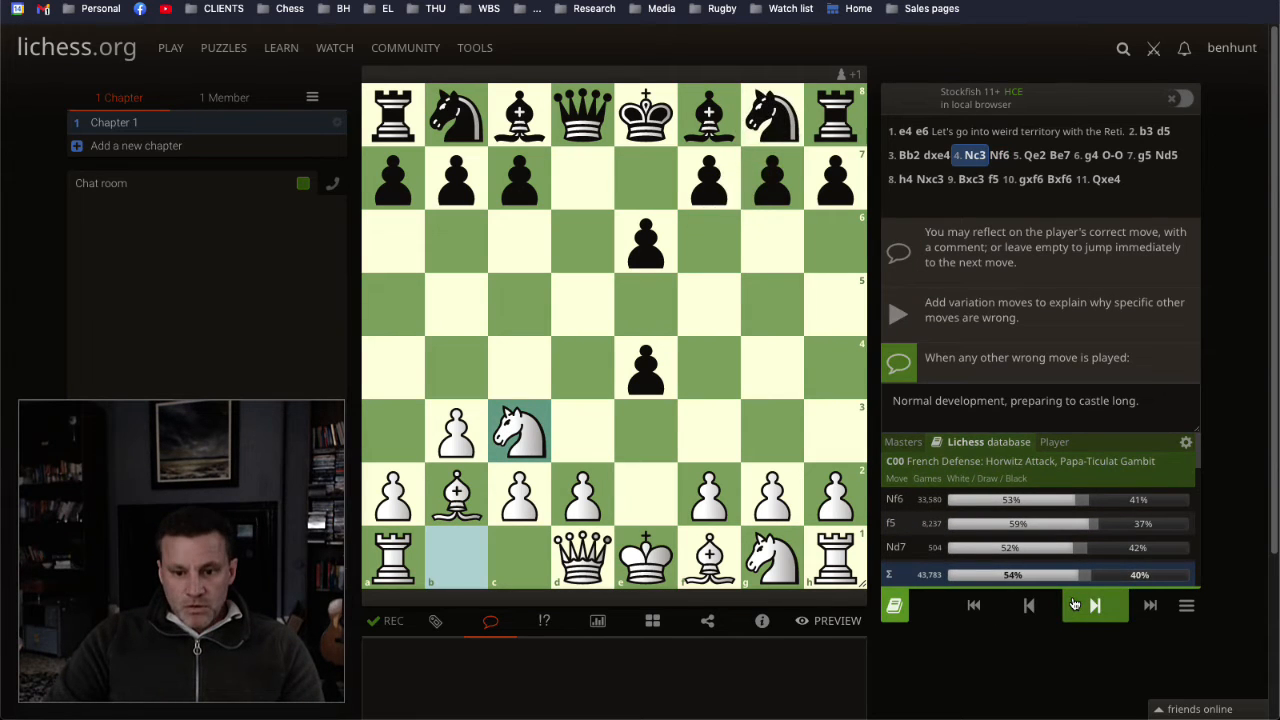
{"action": "left_click", "coordinate": [1076, 606]}
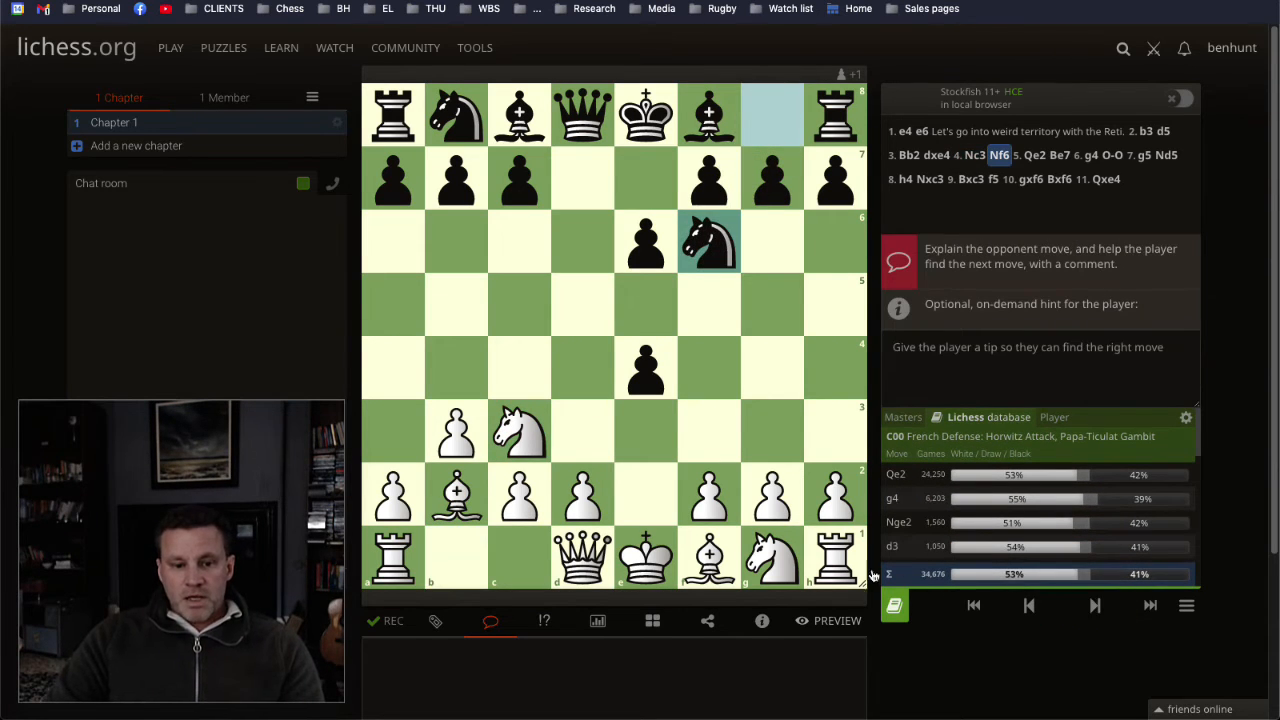
{"action": "left_click", "coordinate": [797, 657]}
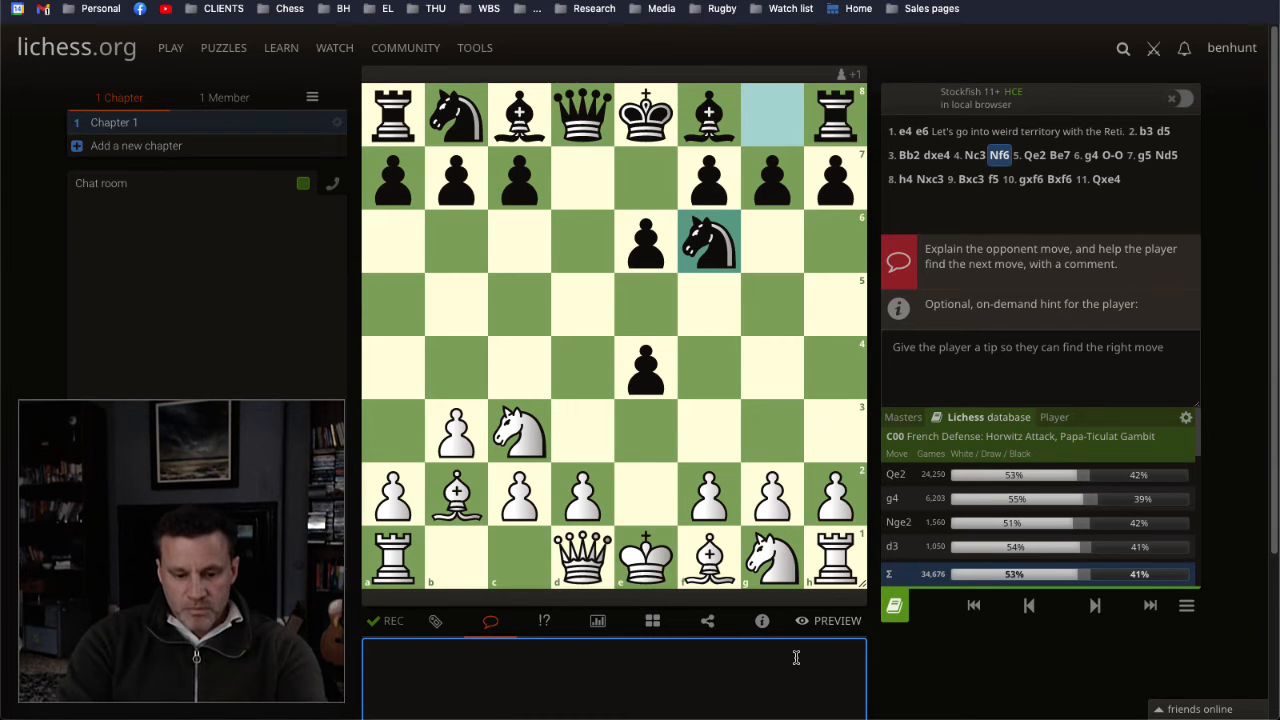
{"action": "type", "text": "Ship."}
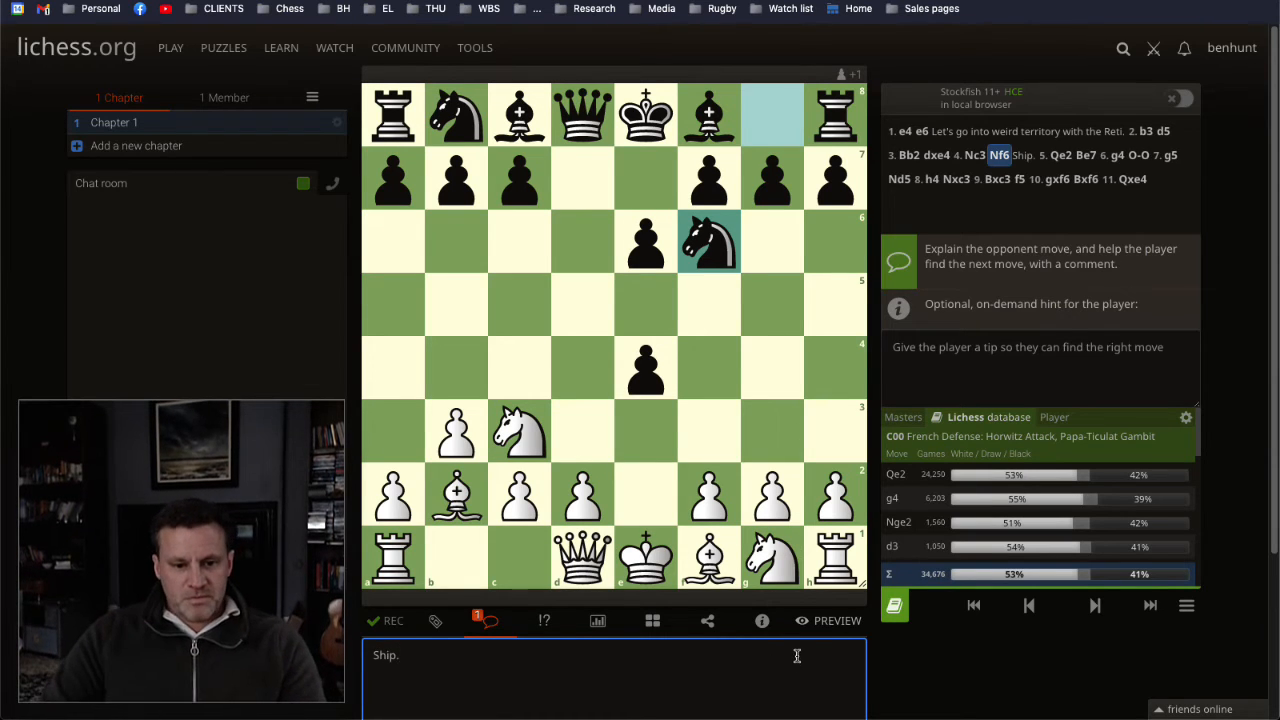
{"action": "mouse_move", "coordinate": [585, 558]}
{"action": "left_mouse_down"}
{"action": "mouse_move", "coordinate": [630, 512]}
{"action": "mouse_move", "coordinate": [600, 530]}
{"action": "mouse_move", "coordinate": [596, 557]}
{"action": "left_mouse_up"}
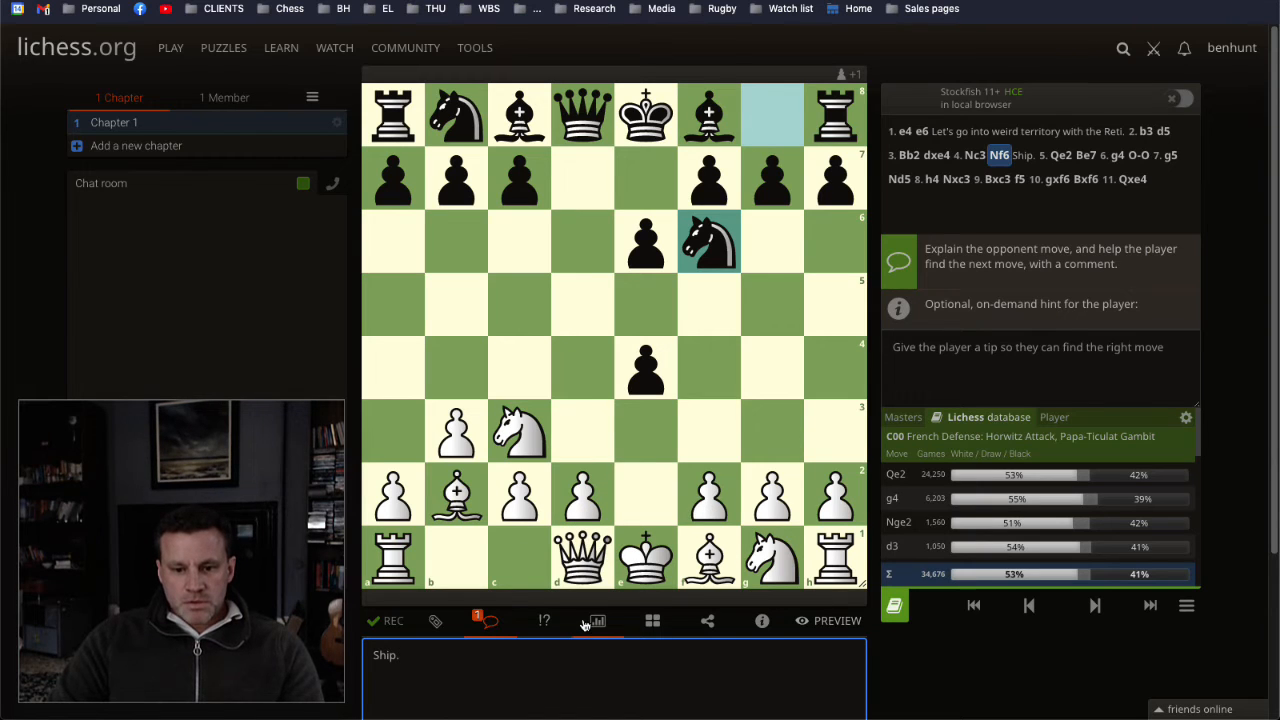
{"action": "left_click_drag", "start_coordinate": [446, 650], "coordinate": [347, 656]}
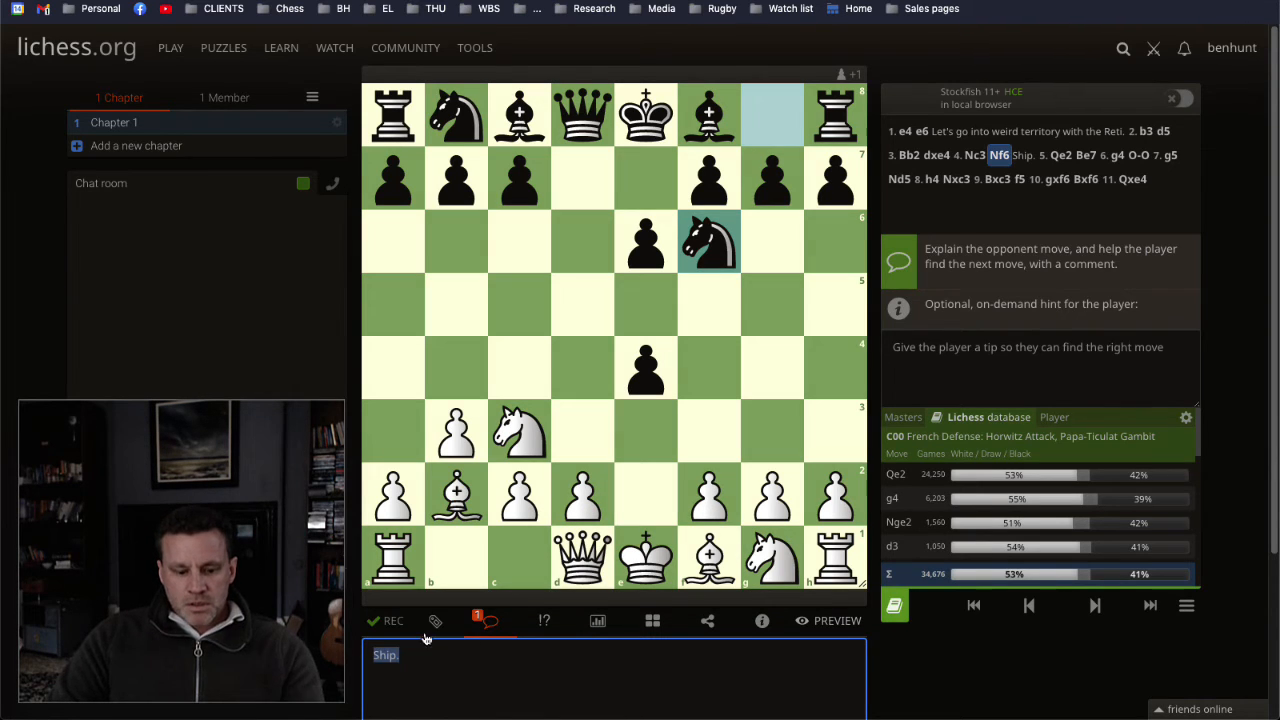
{"action": "key", "text": "BackSpace"}
Step: For 5. Qe2, enter the wrong-move explanation "Ship, prepare to castle."
{"action": "left_click", "coordinate": [1097, 607]}
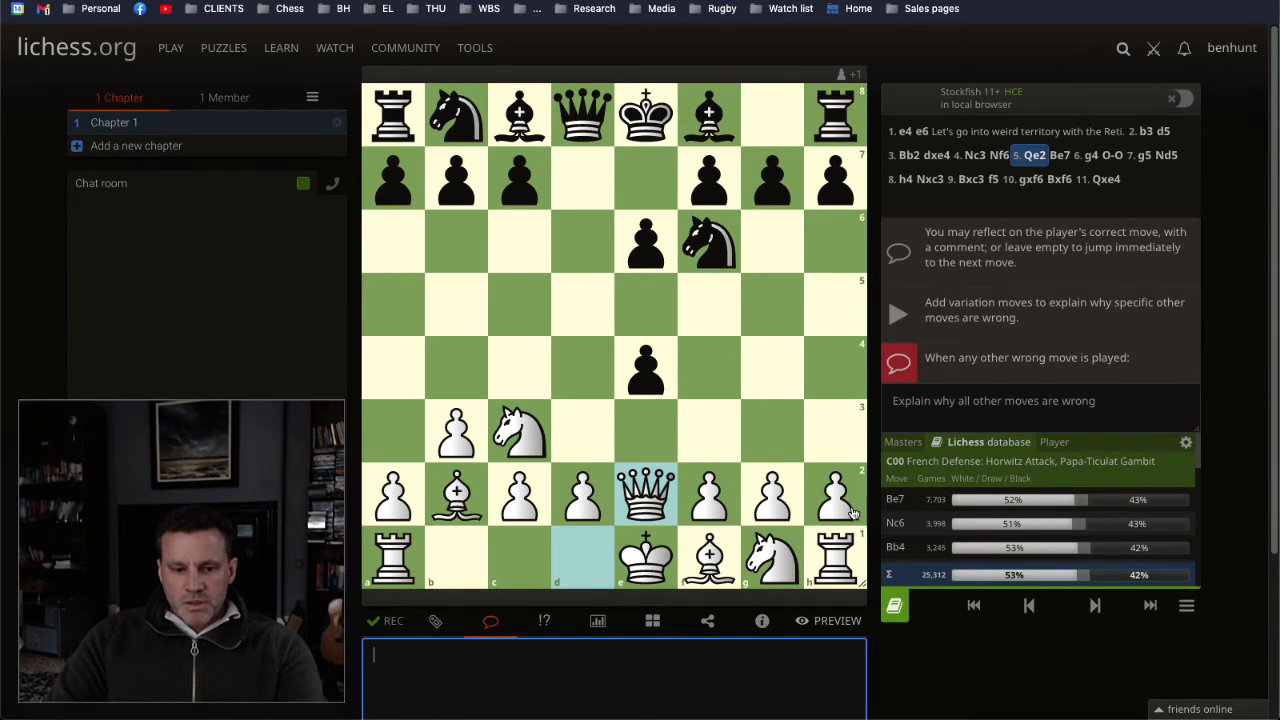
{"action": "left_click", "coordinate": [993, 401]}
{"action": "type", "text": "Ship."}
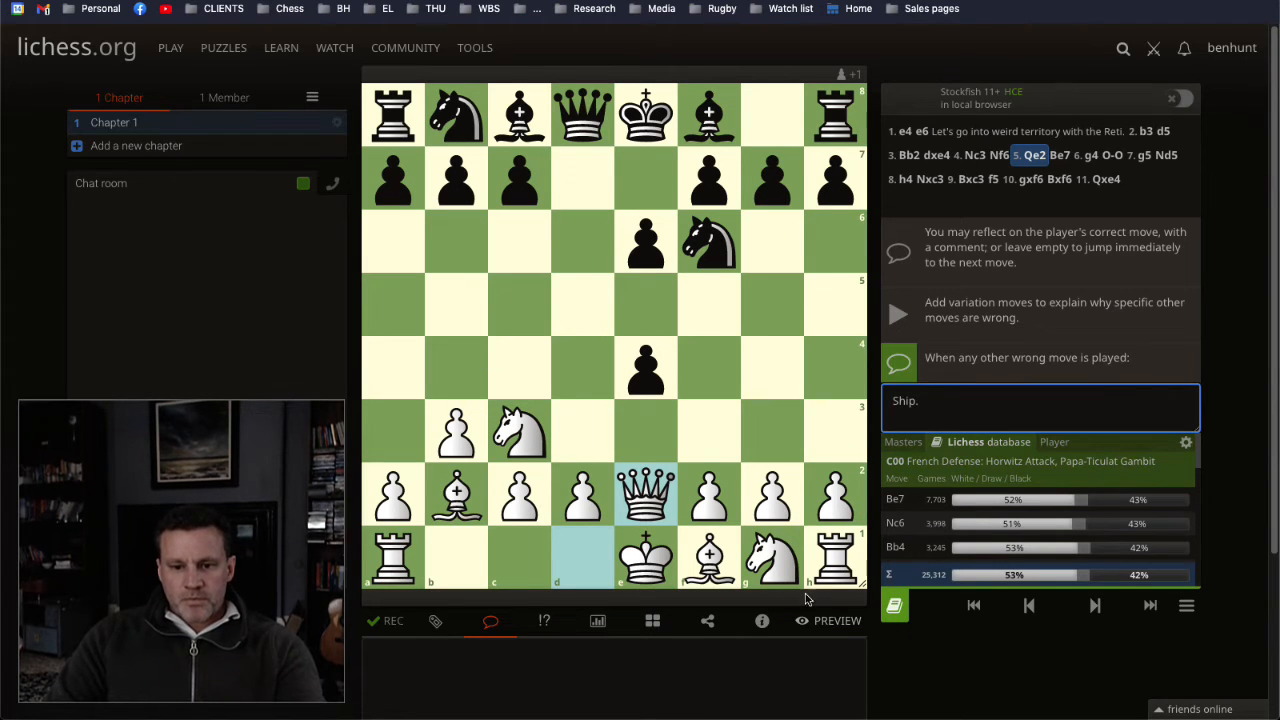
{"action": "key", "text": "BackSpace"}
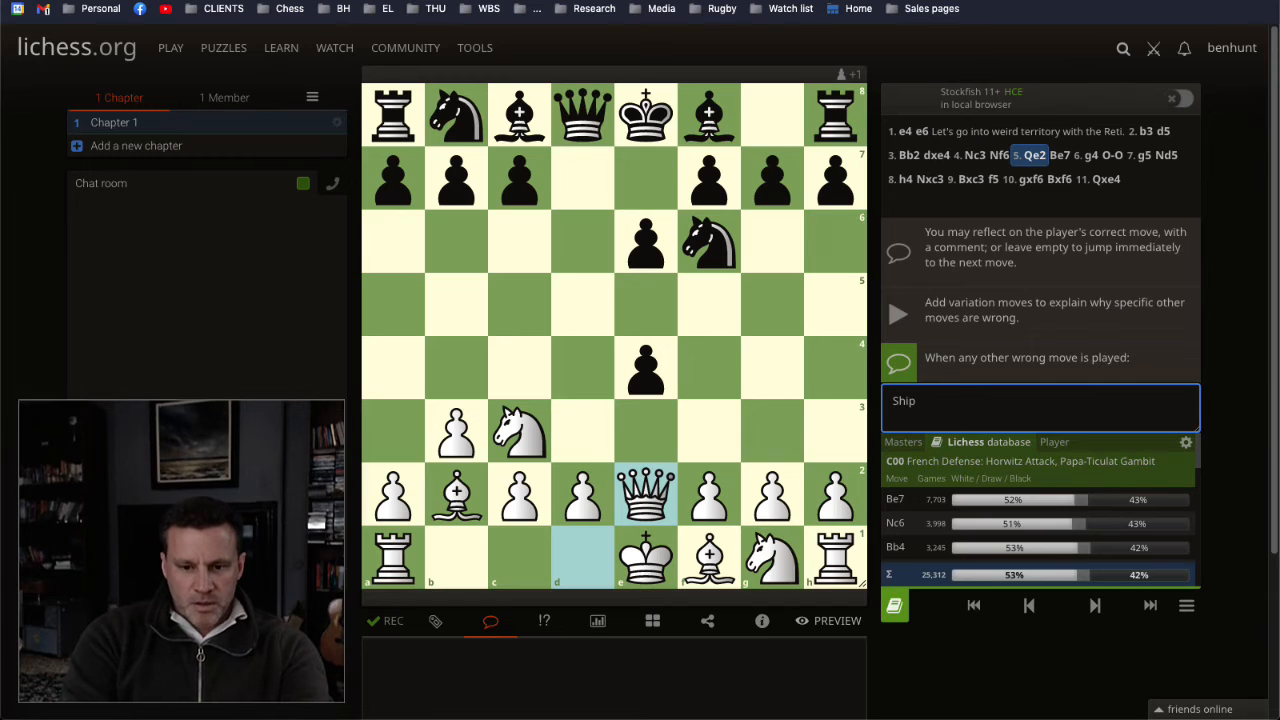
{"action": "type", "text": ", prepare to castle."}
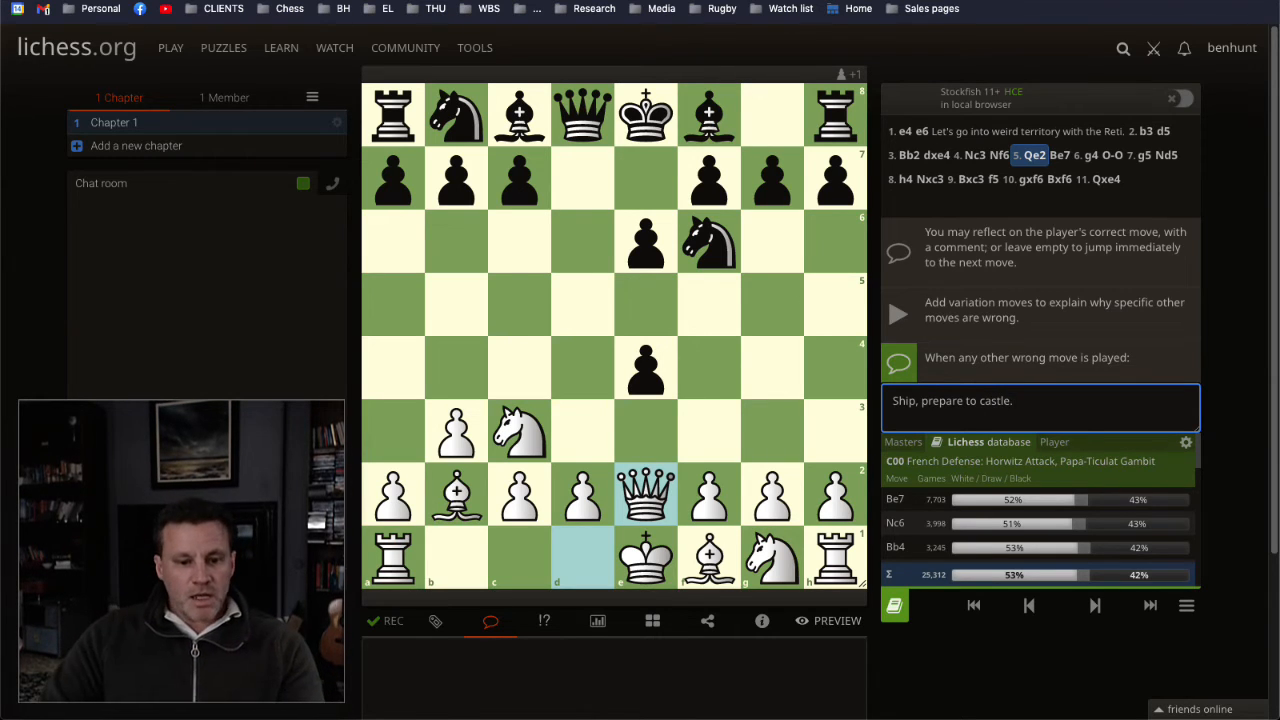
{"action": "left_click_drag", "start_coordinate": [465, 484], "coordinate": [781, 180]}
{"action": "left_click", "coordinate": [795, 350]}
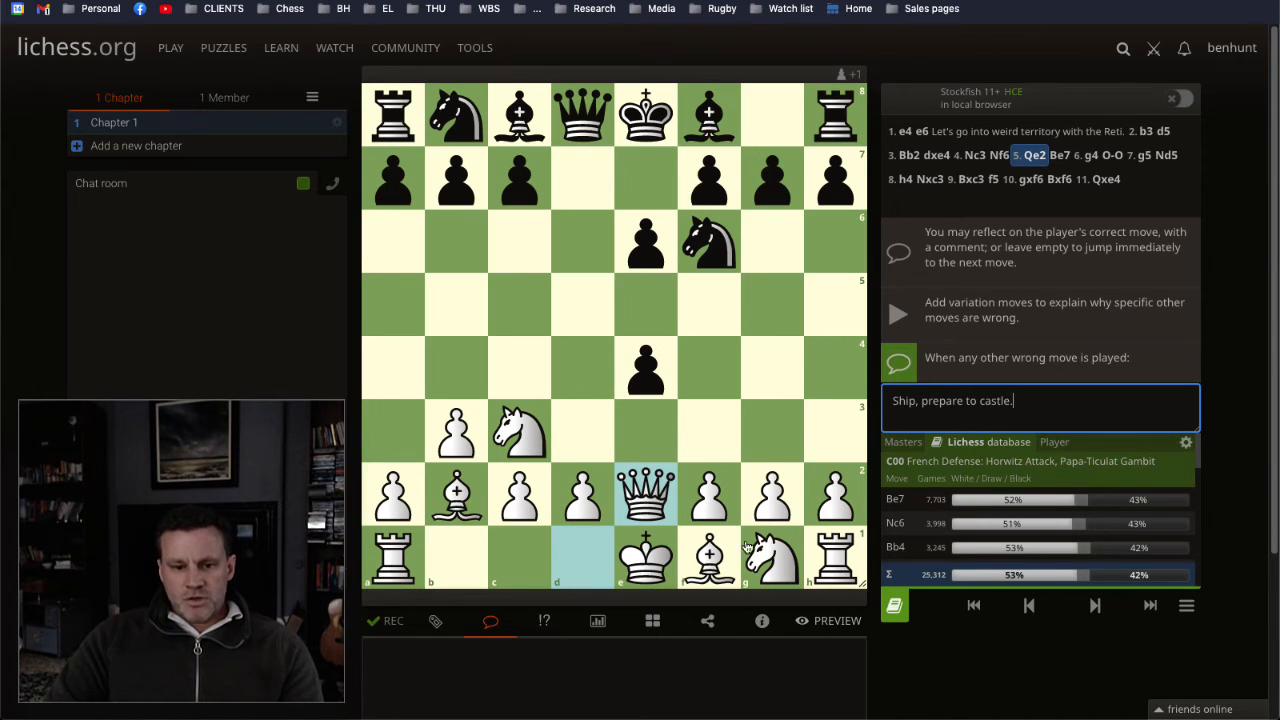
{"action": "left_click", "coordinate": [1093, 604]}
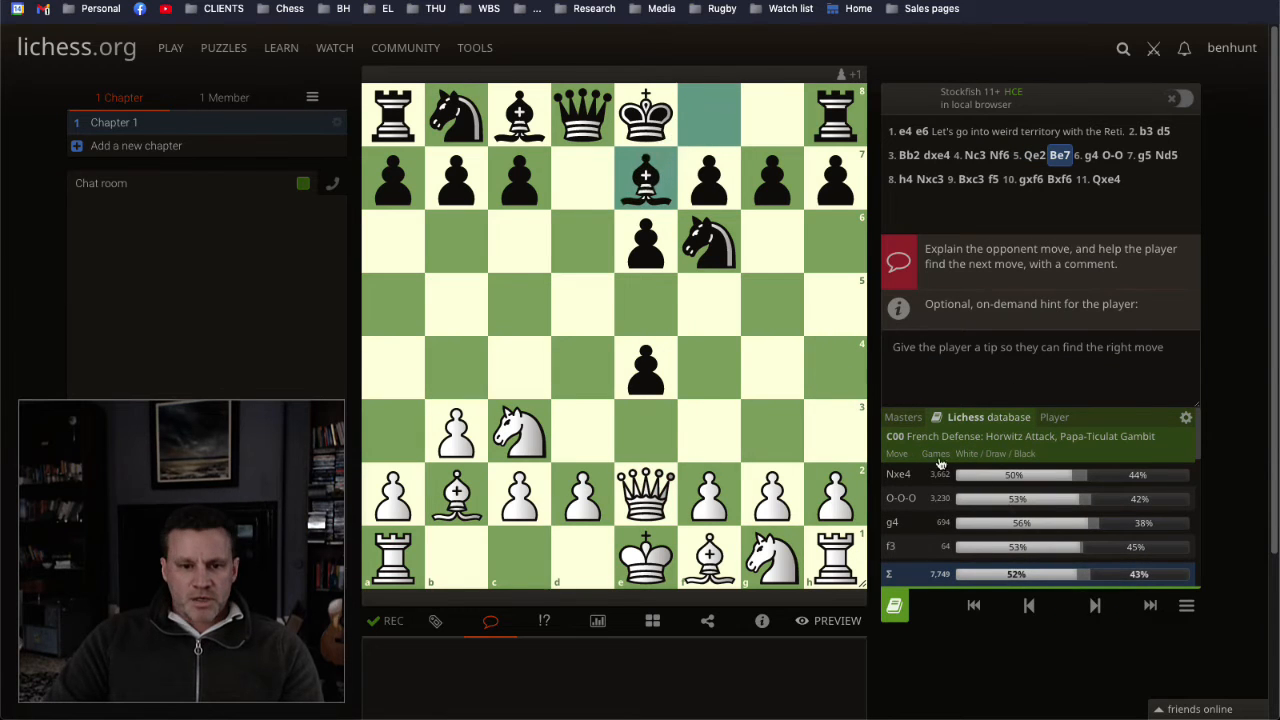
{"action": "left_click", "coordinate": [1029, 605]}
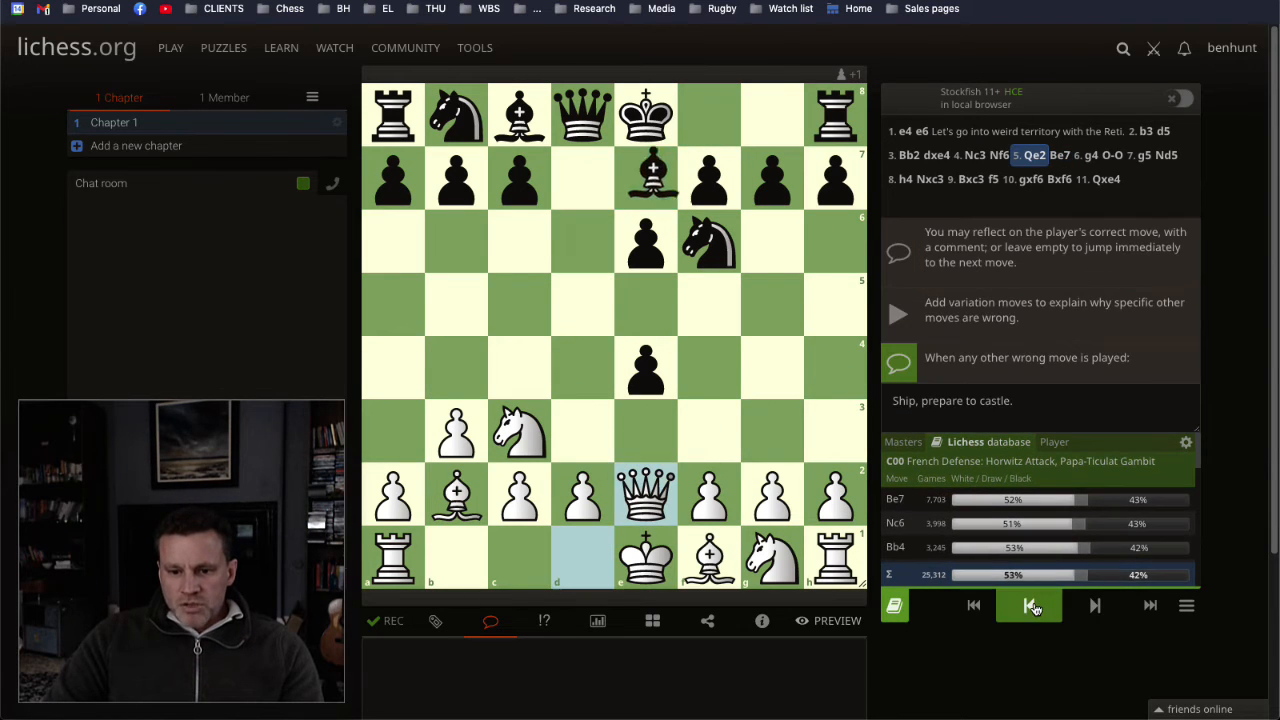
Step: For 6. g4, enter the wrong-move explanation "Start an early assault up the king's side." and advance to 6... O-O
{"action": "left_click", "coordinate": [1095, 610]}
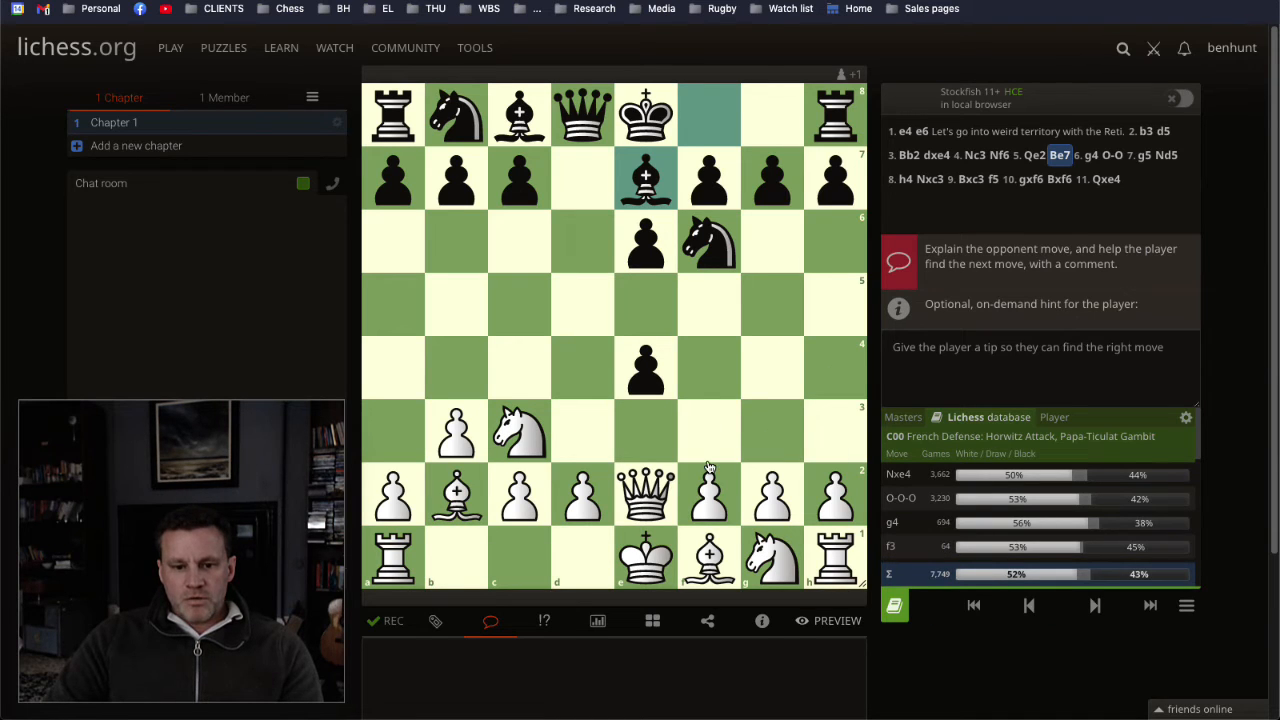
{"action": "left_click_drag", "start_coordinate": [775, 497], "coordinate": [771, 366]}
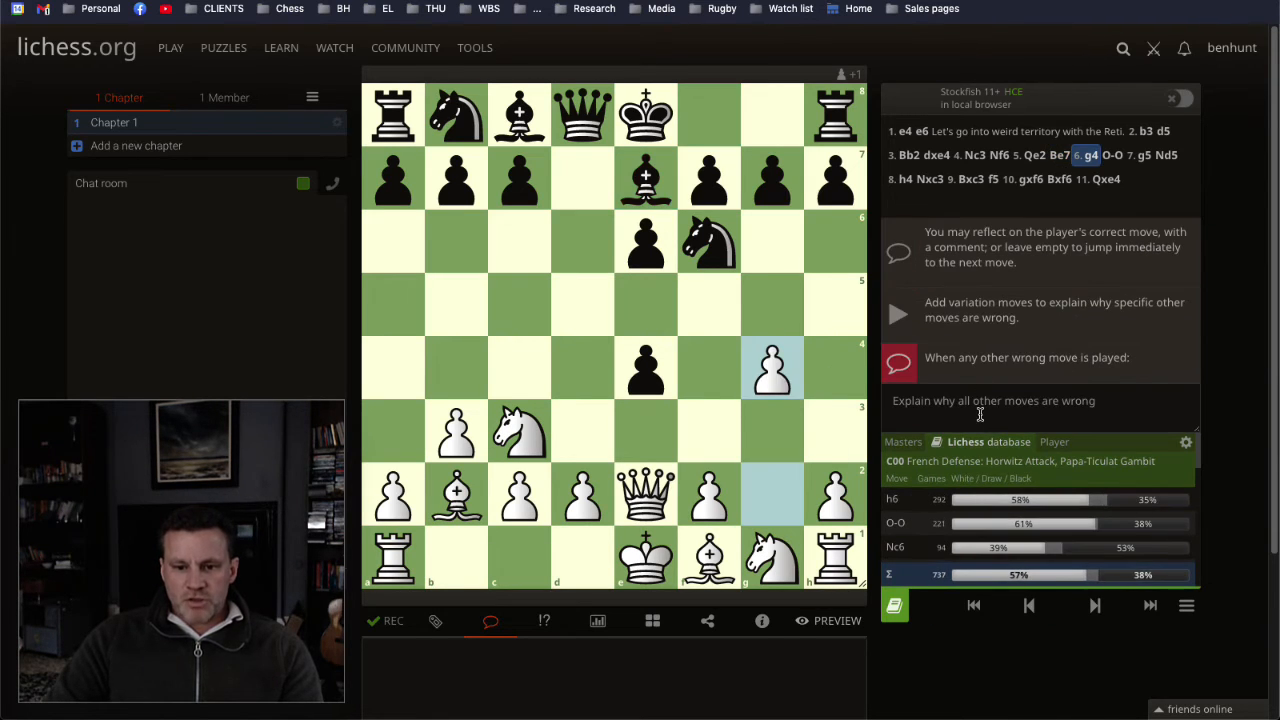
{"action": "left_click", "coordinate": [979, 412]}
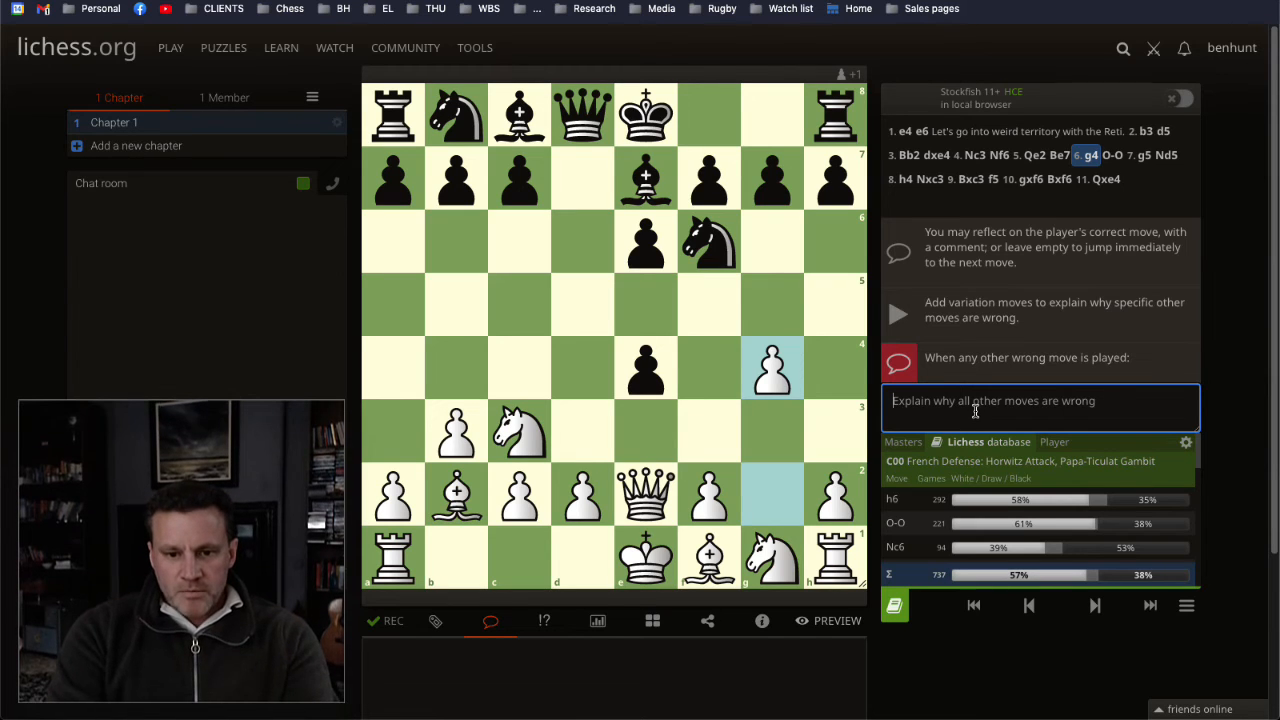
{"action": "type", "text": "Parep"}
{"action": "key", "text": "BackSpace"}
{"action": "key", "text": "BackSpace"}
{"action": "key", "text": "BackSpace"}
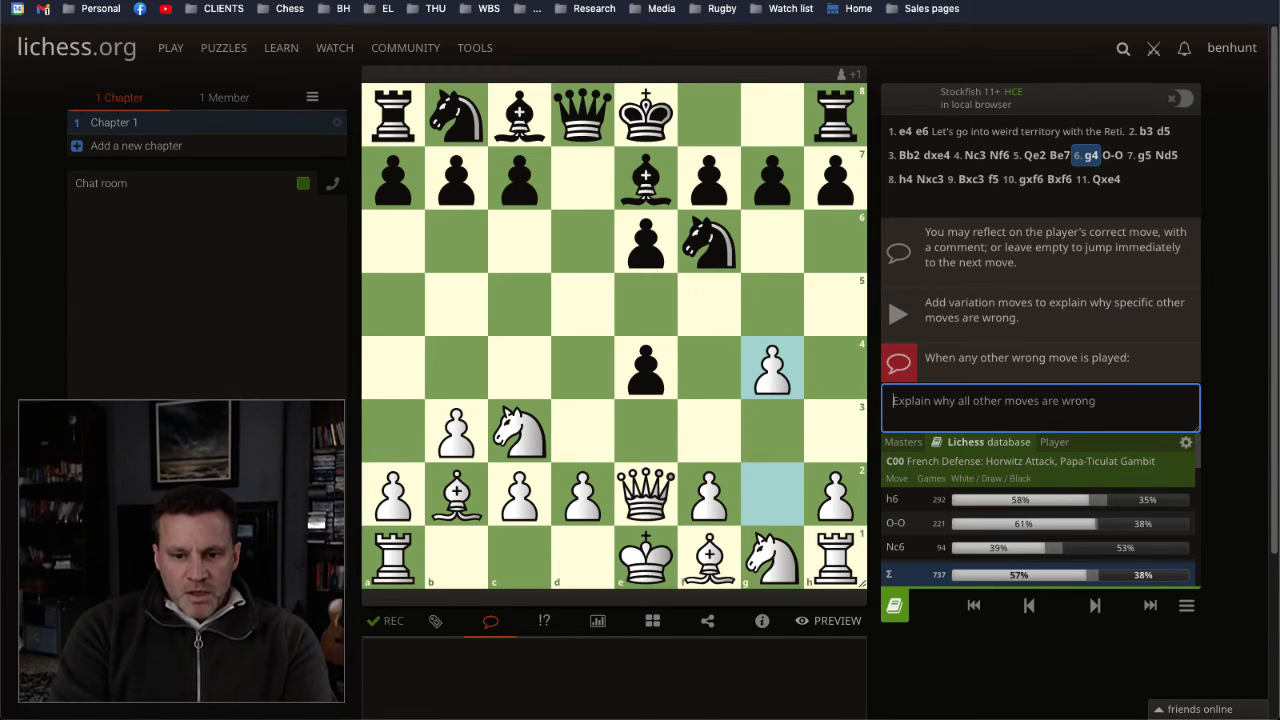
{"action": "type", "text": "Start an early "}
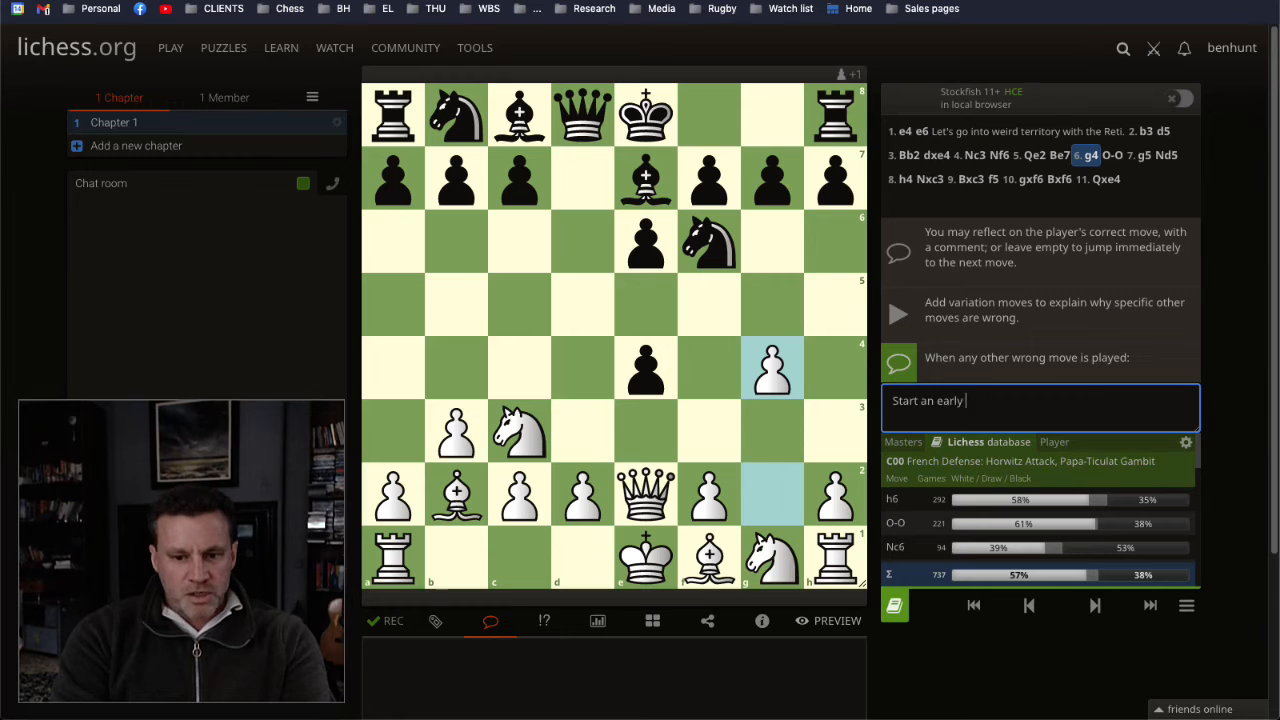
{"action": "type", "text": "assua"}
{"action": "type", "text": "l"}
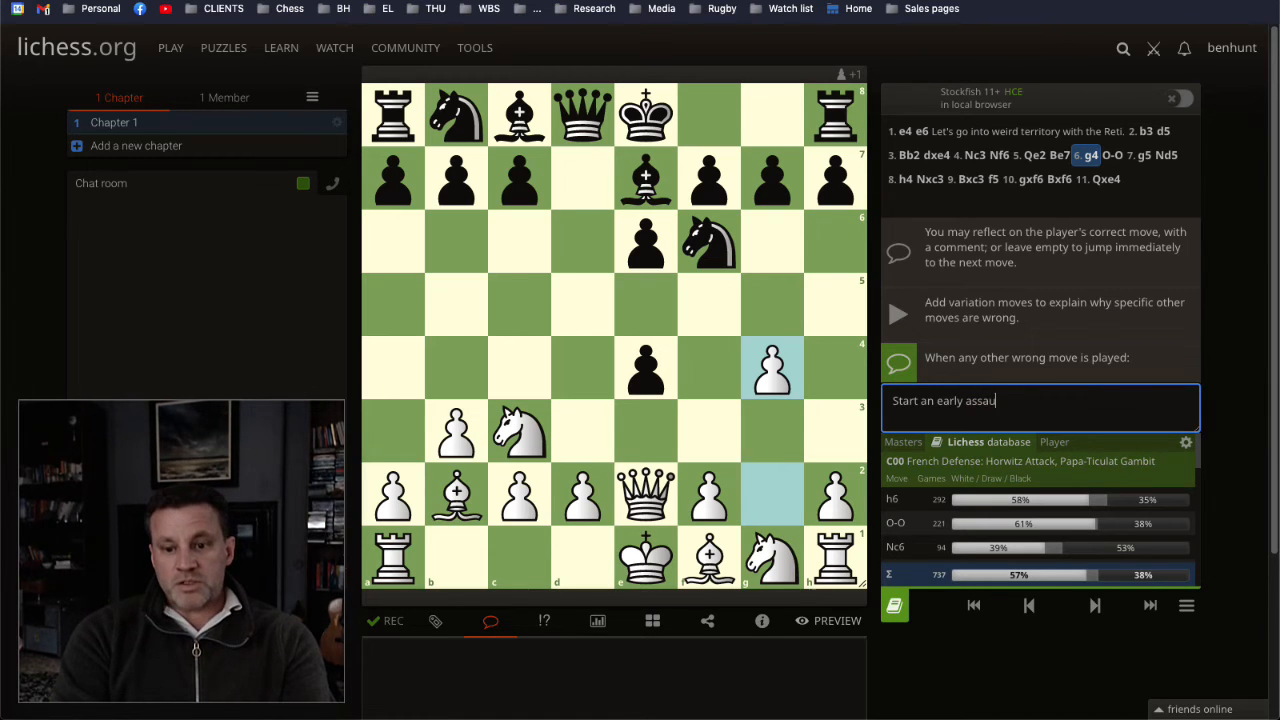
{"action": "type", "text": "lt up the king's"}
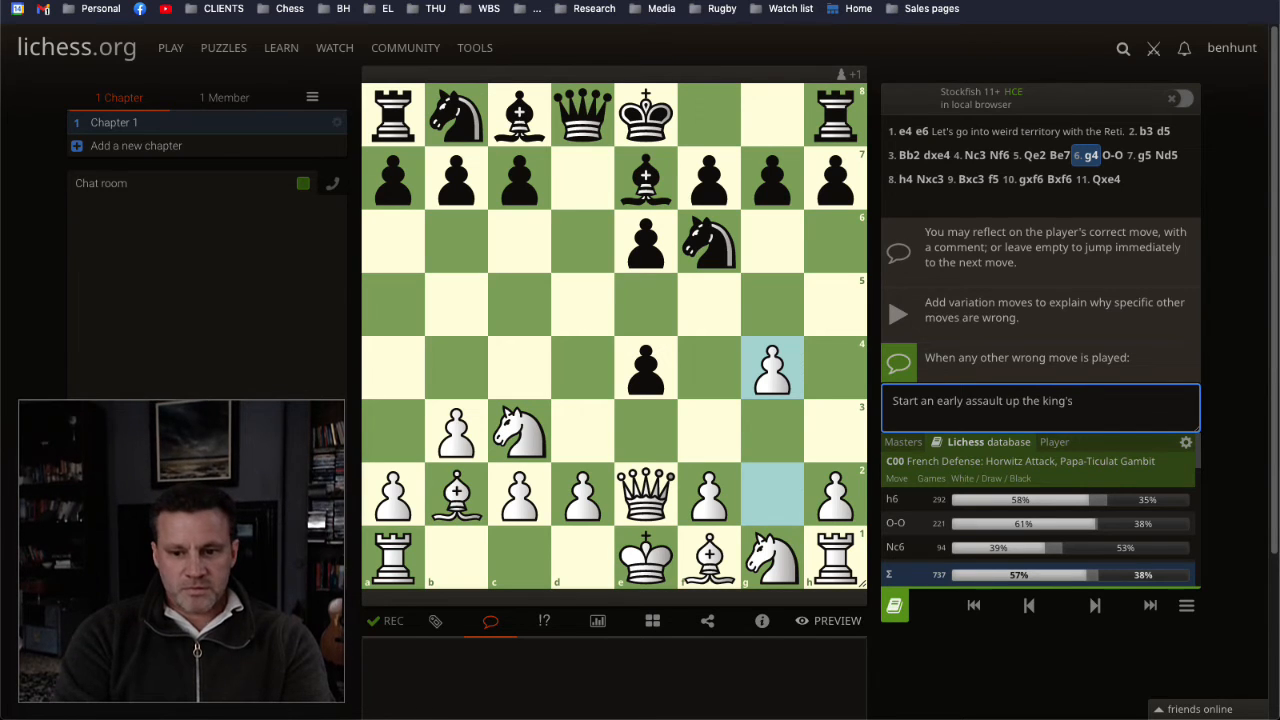
{"action": "type", "text": " side."}
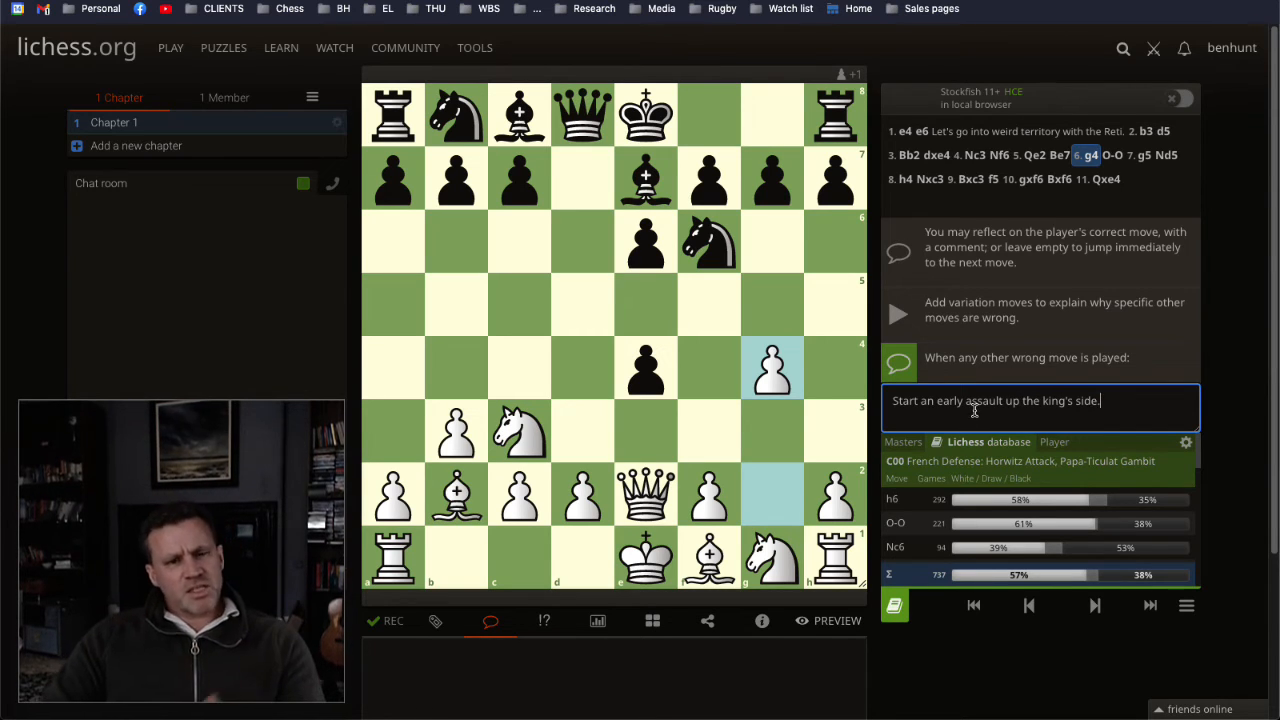
{"action": "left_click", "coordinate": [1093, 605]}
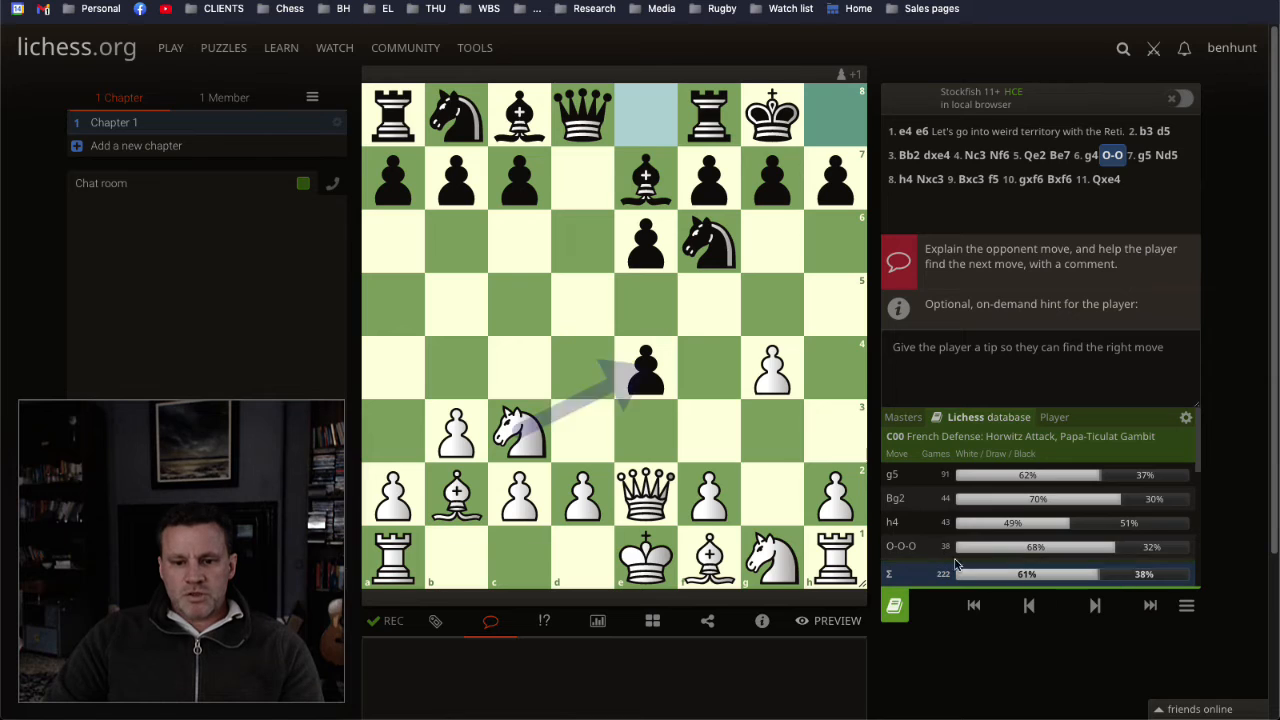
{"action": "left_click", "coordinate": [706, 645]}
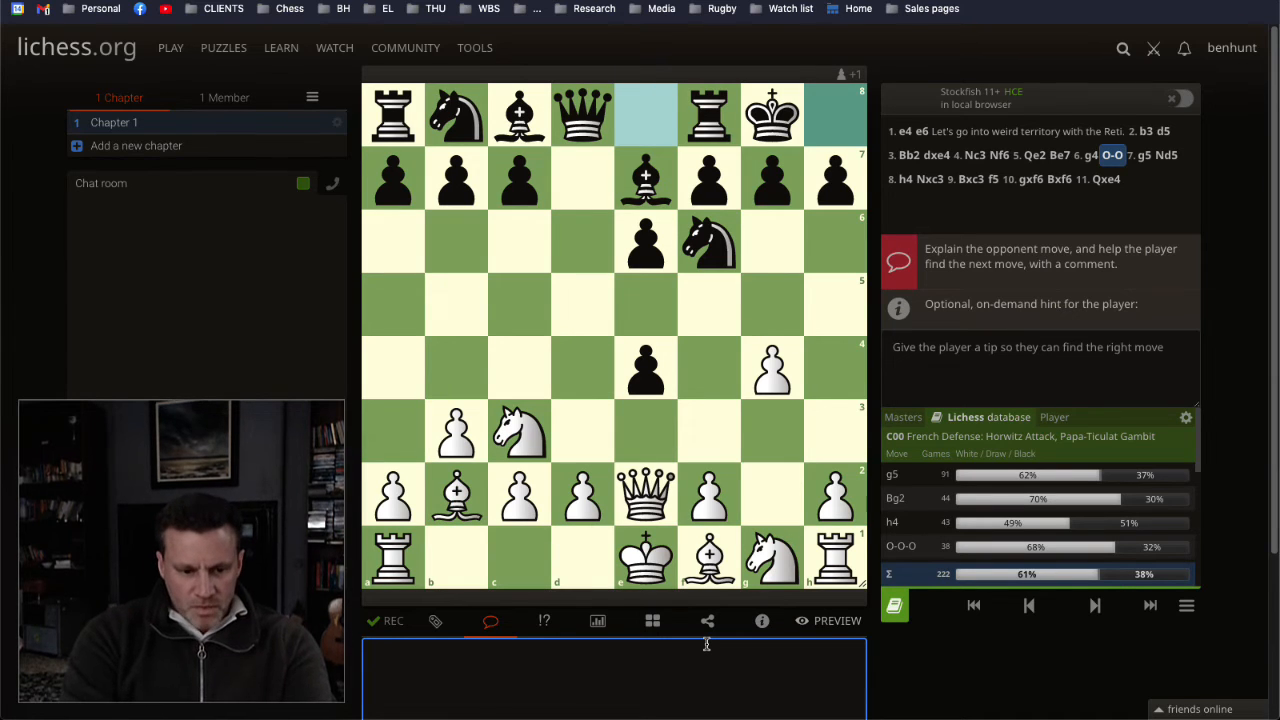
{"action": "type", "text": "Garry"}
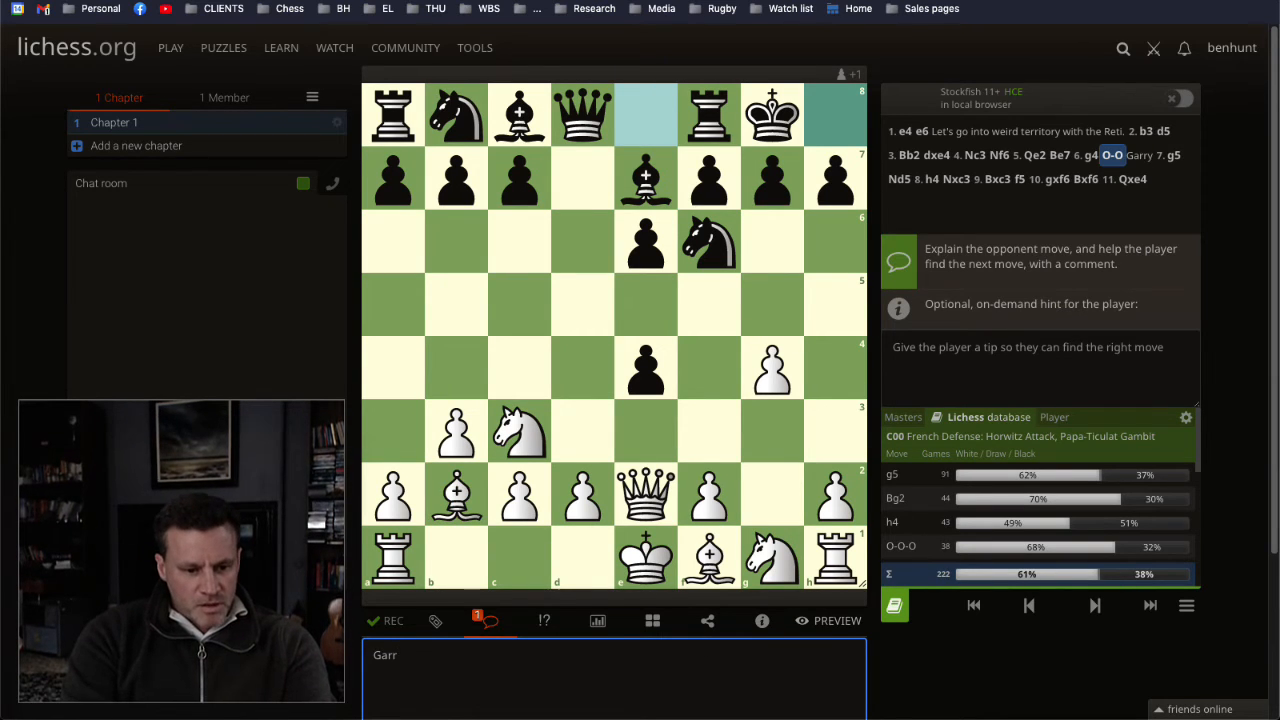
{"action": "key", "text": "BackSpace"}
{"action": "key", "text": "BackSpace"}
{"action": "key", "text": "BackSpace"}
{"action": "key", "text": "BackSpace"}
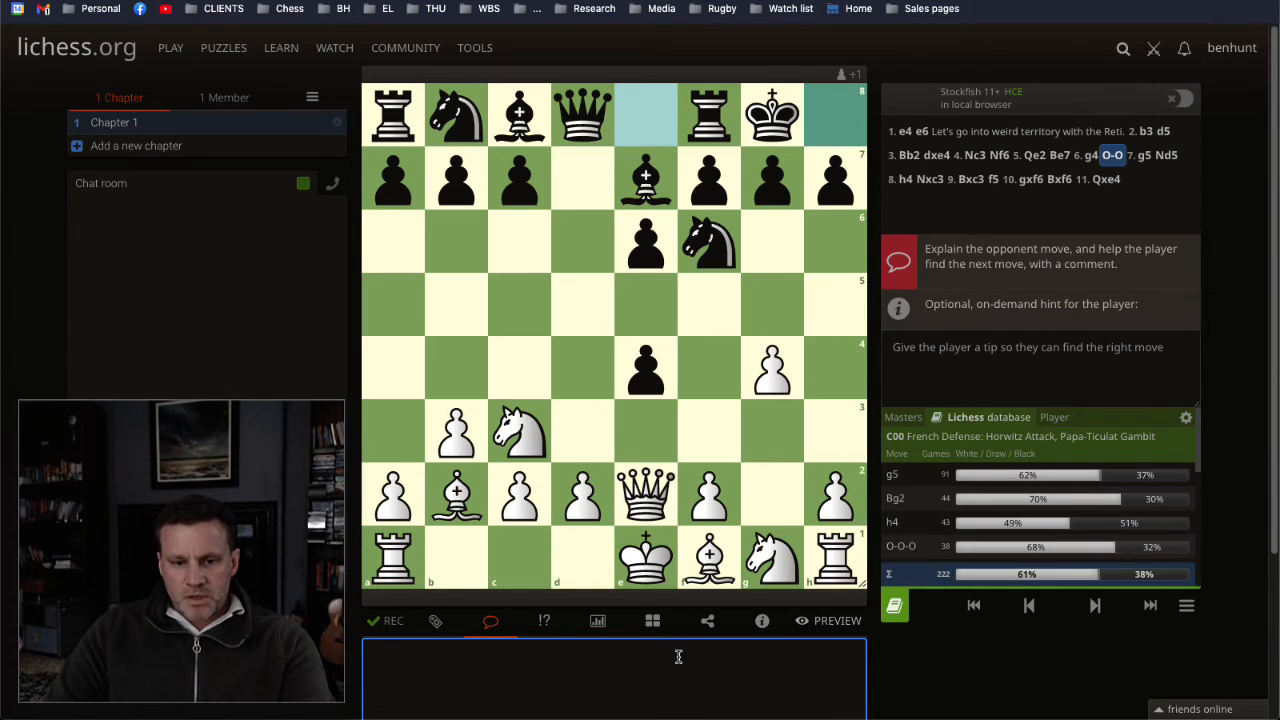
Step: For 7. g5, enter the wrong-move explanation "Gary is making a nuisance of himself."
{"action": "left_click", "coordinate": [1094, 605]}
{"action": "left_click", "coordinate": [1023, 400]}
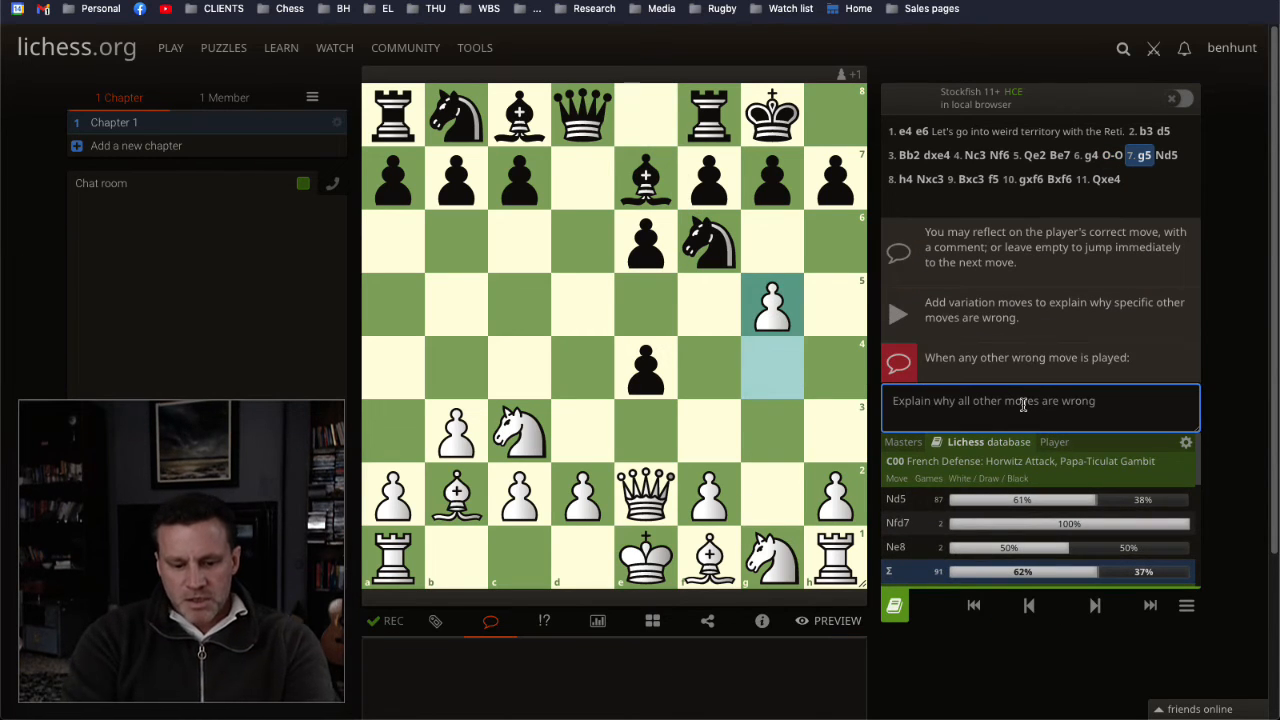
{"action": "type", "text": "Gary is mak"}
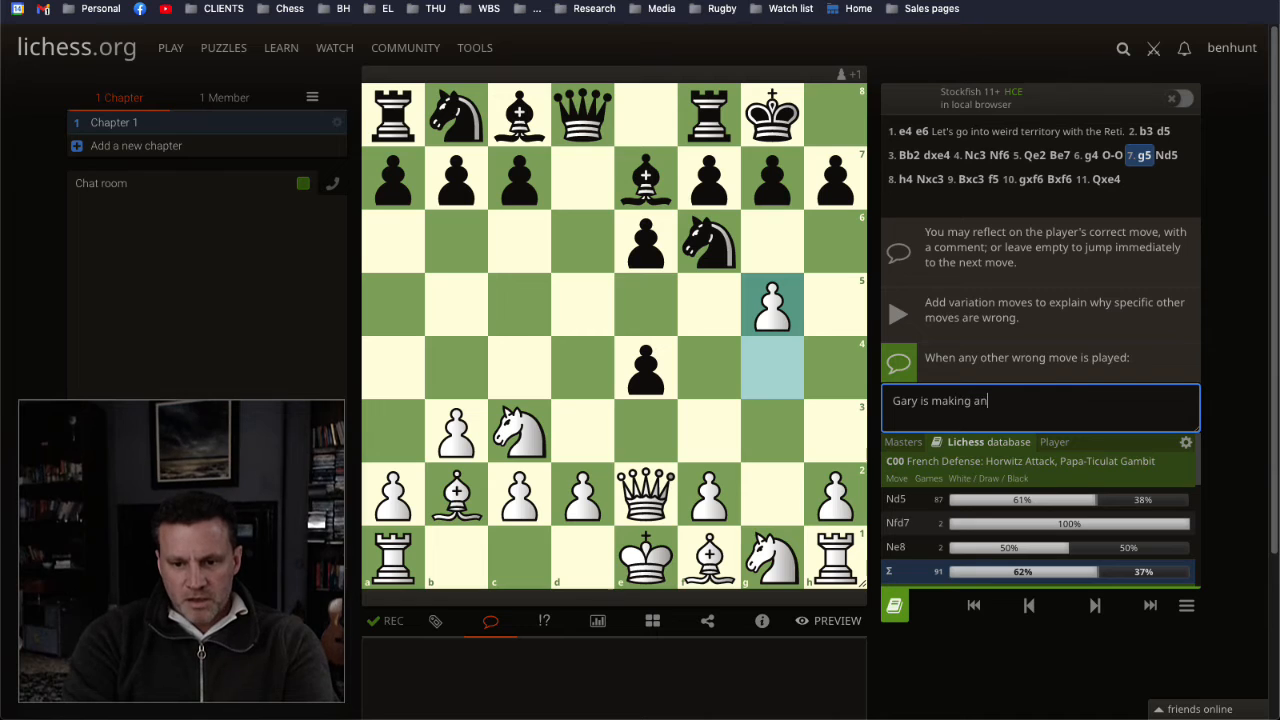
{"action": "type", "text": "ing a nuisanc"}
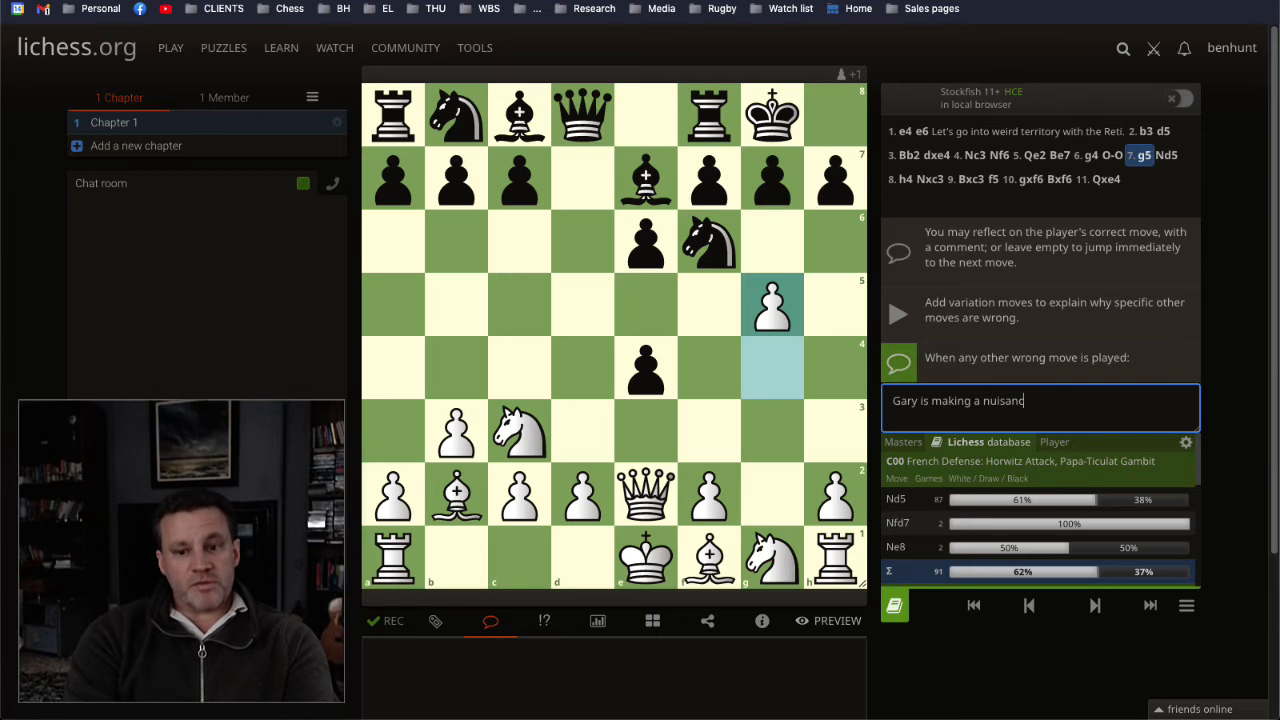
{"action": "type", "text": "e of himself."}
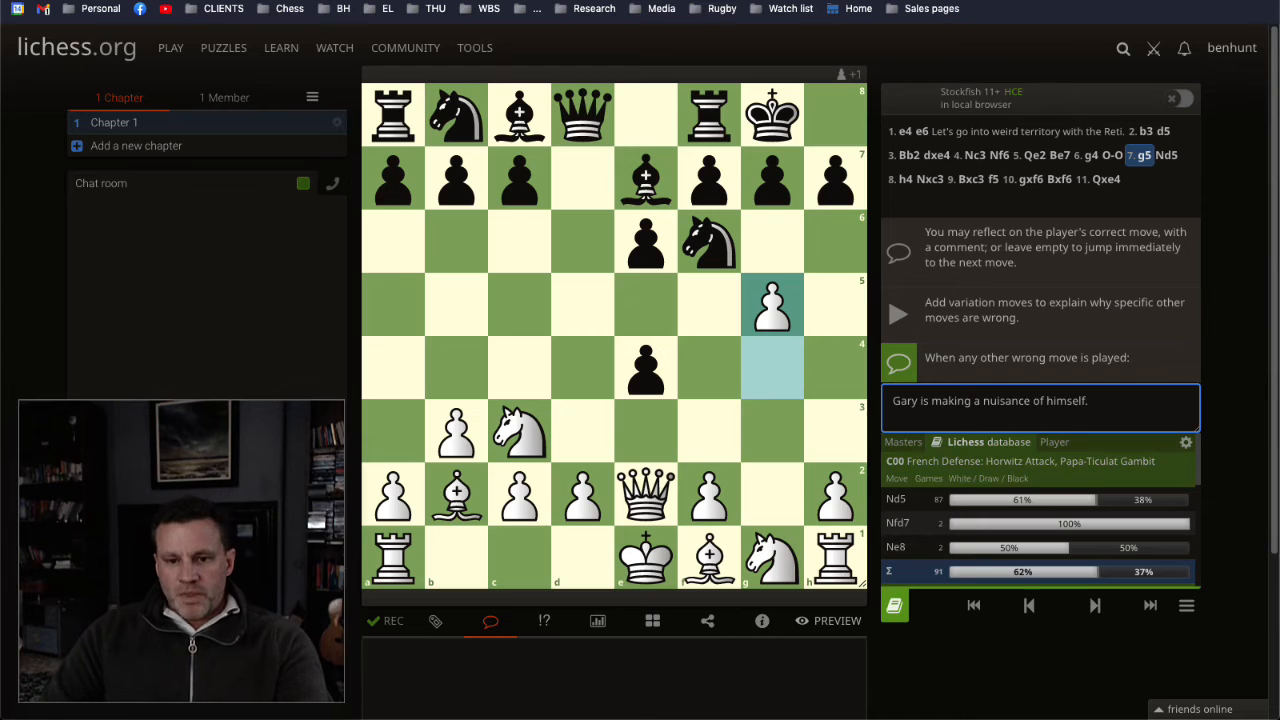
Step: Comment on Black's 7... Nd5 with "Harry, support your buddy."
{"action": "left_click", "coordinate": [1075, 606]}
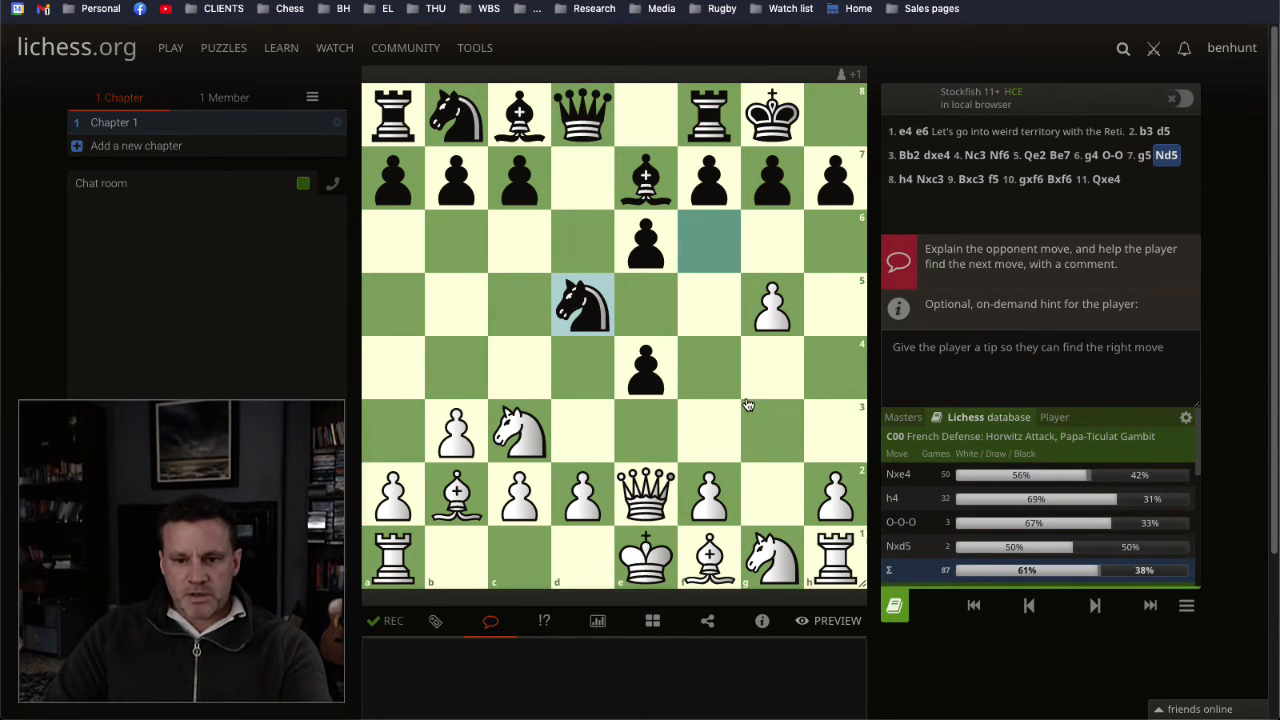
{"action": "left_click", "coordinate": [1027, 607]}
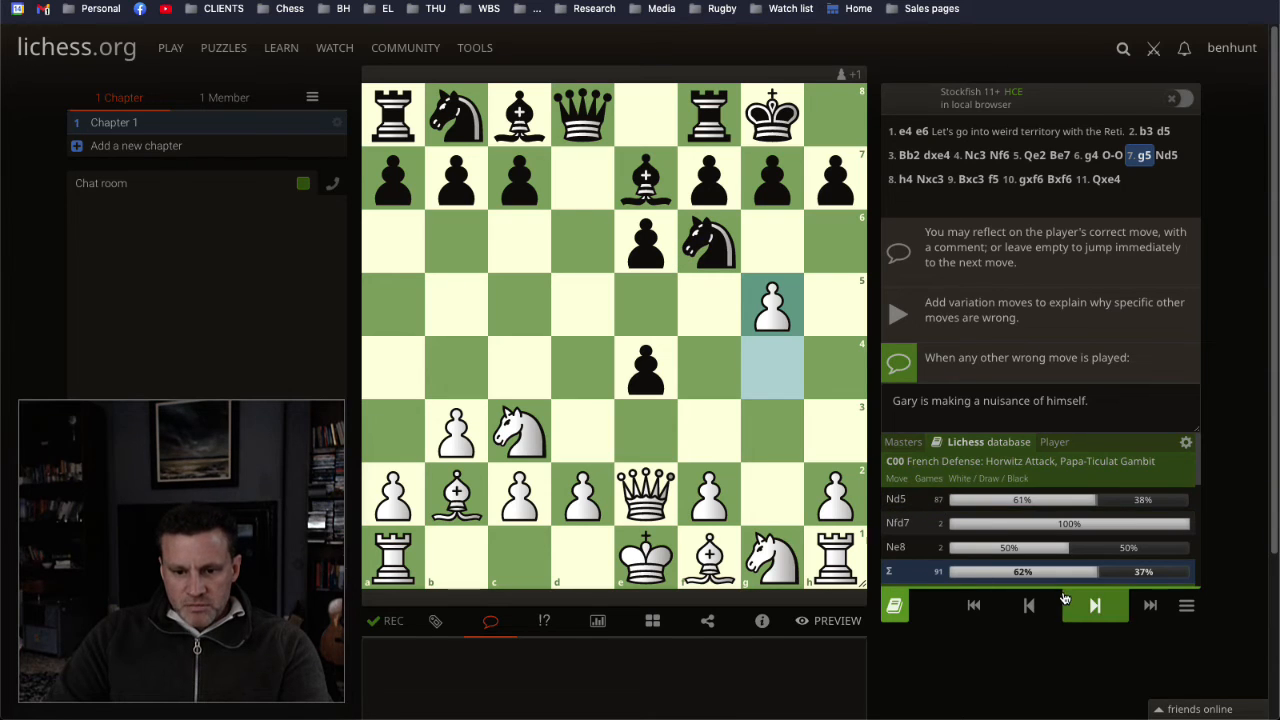
{"action": "left_click", "coordinate": [1074, 607]}
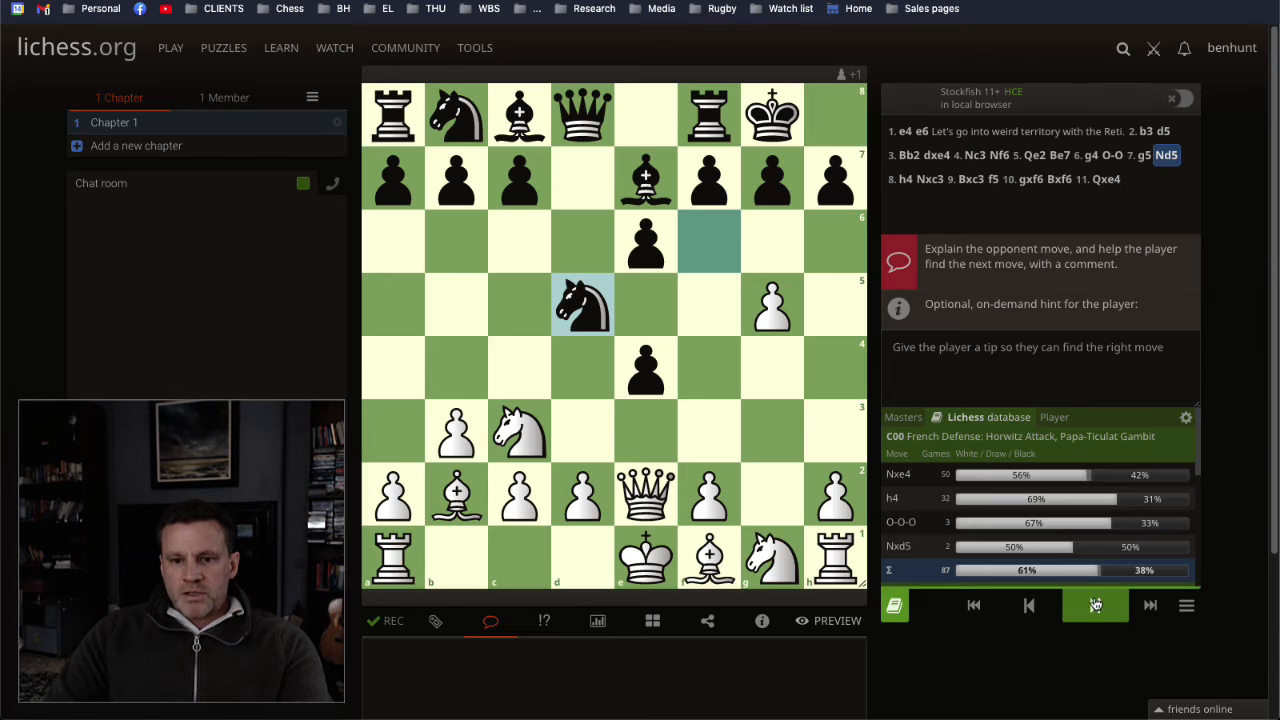
{"action": "left_click", "coordinate": [611, 660]}
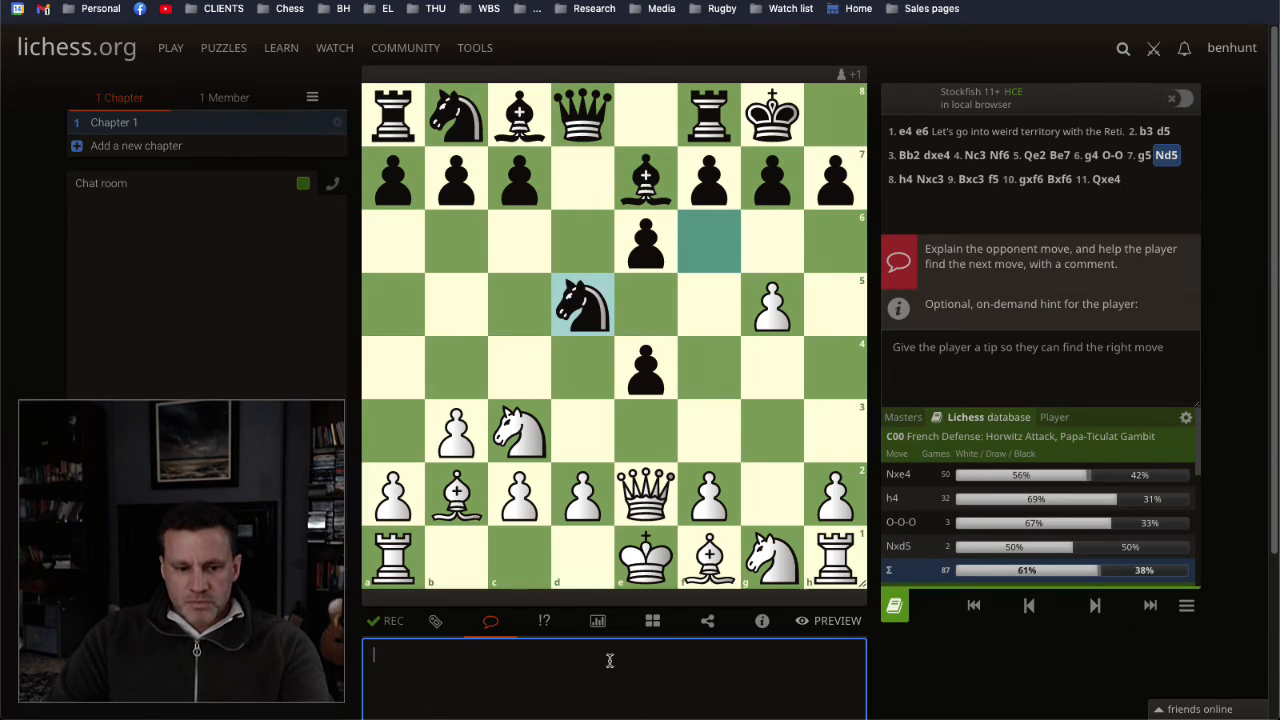
{"action": "type", "text": "Har"}
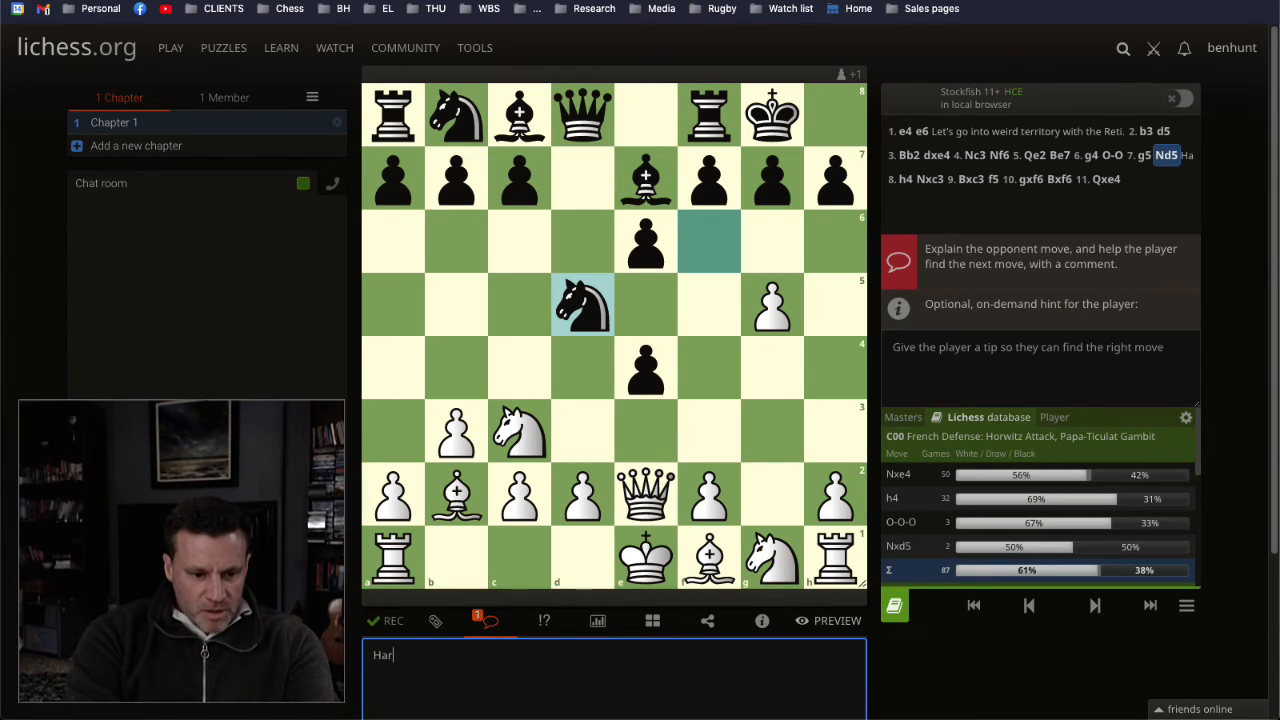
{"action": "type", "text": "ry, support you"}
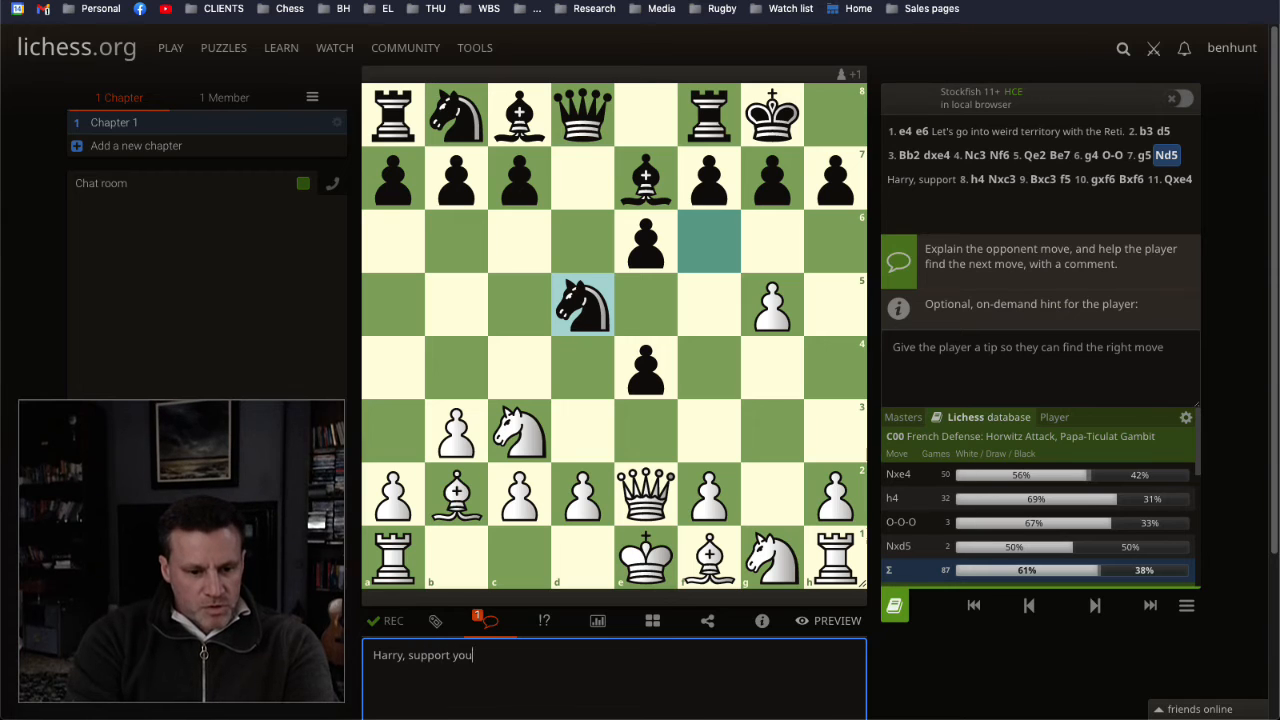
{"action": "type", "text": "r buddy."}
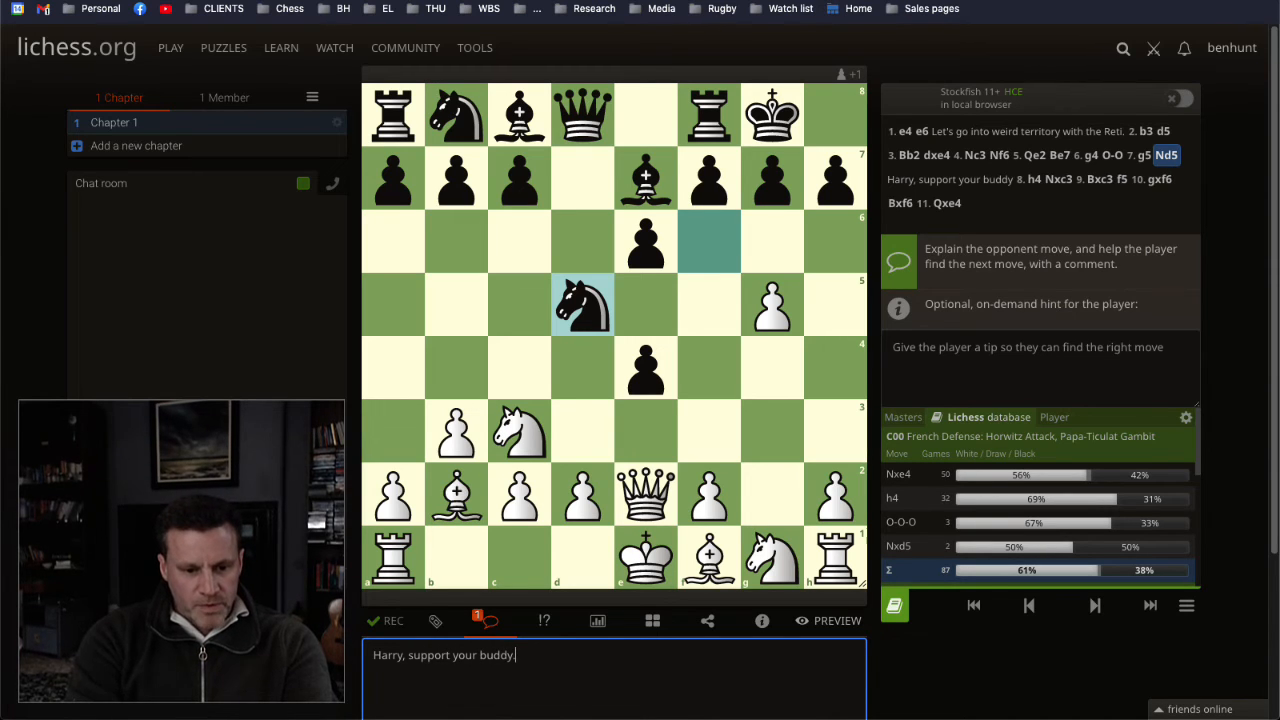
Step: Move the comment text from 7... Nd5 to the wrong-move explanation for 8. h4
{"action": "key", "text": "ctrl+a"}
{"action": "key", "text": "ctrl+c"}
{"action": "key", "text": "BackSpace"}
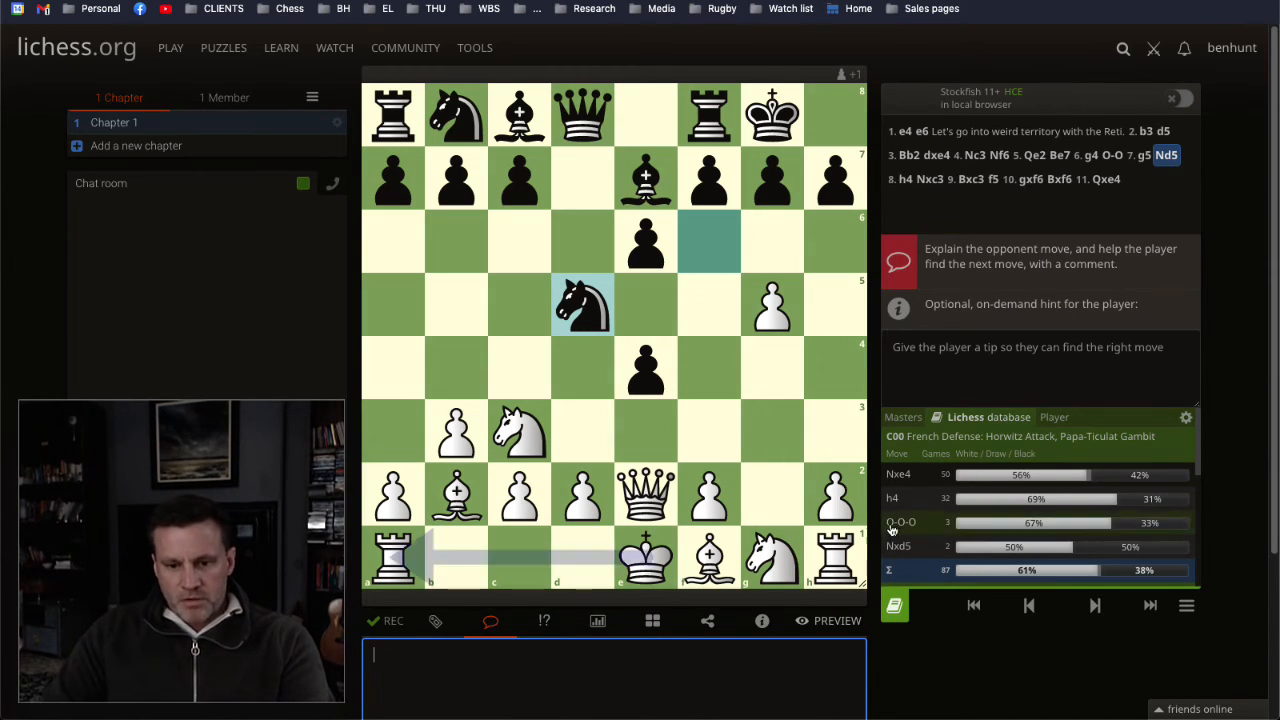
{"action": "left_click_drag", "start_coordinate": [835, 494], "coordinate": [836, 368]}
{"action": "left_click", "coordinate": [989, 412]}
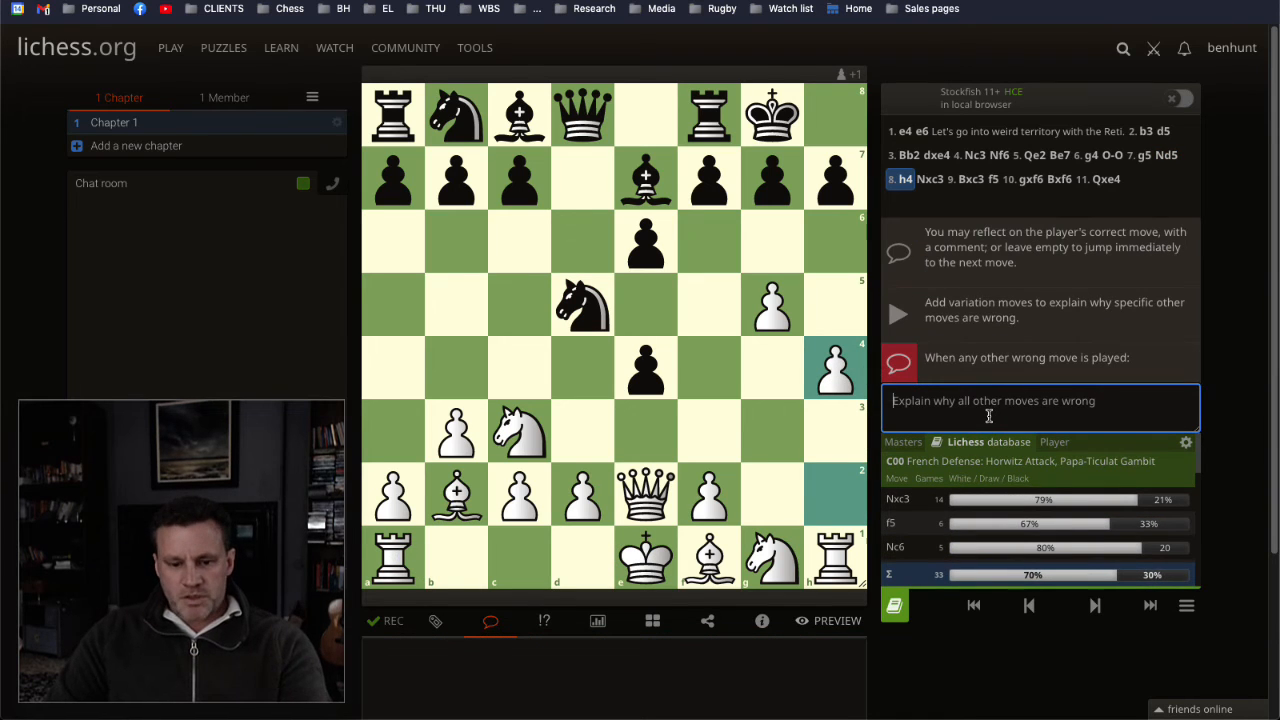
{"action": "key", "text": "ctrl+v"}
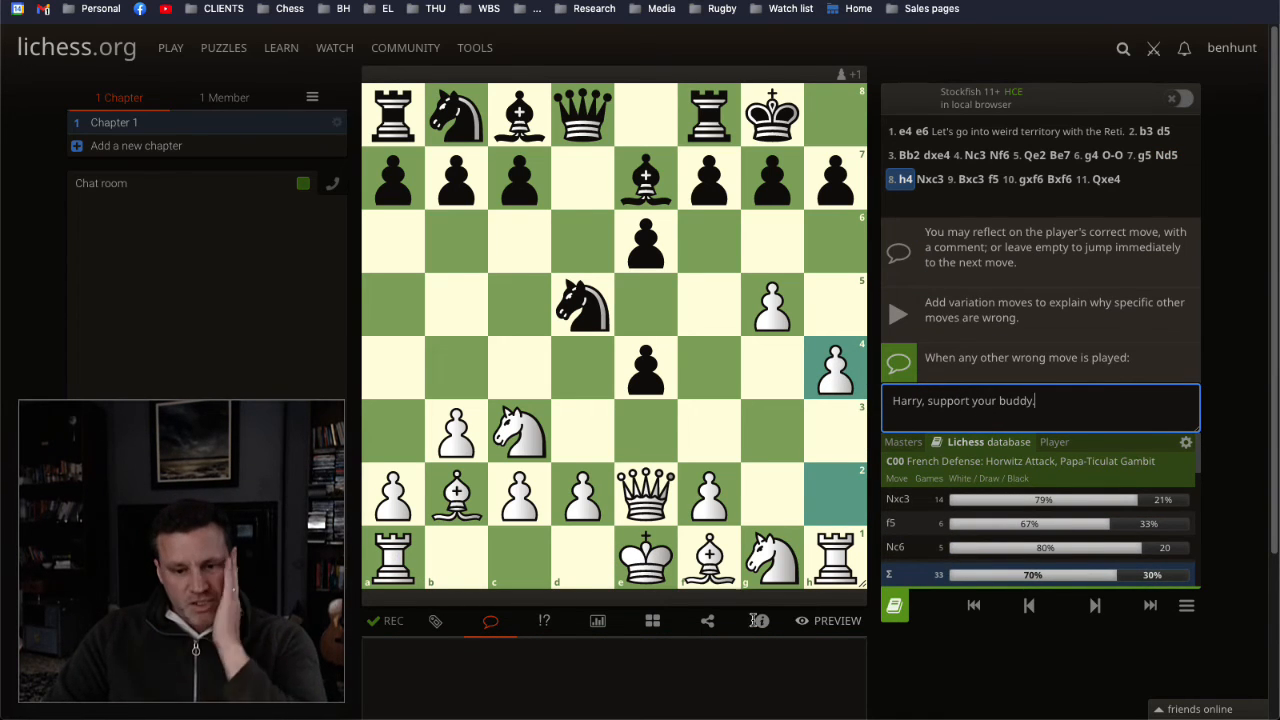
Step: Turn on the Stockfish evaluation at 8... Nxc3 and mark the d-pawn recapture with an arrow, then clear it
{"action": "left_click", "coordinate": [567, 650]}
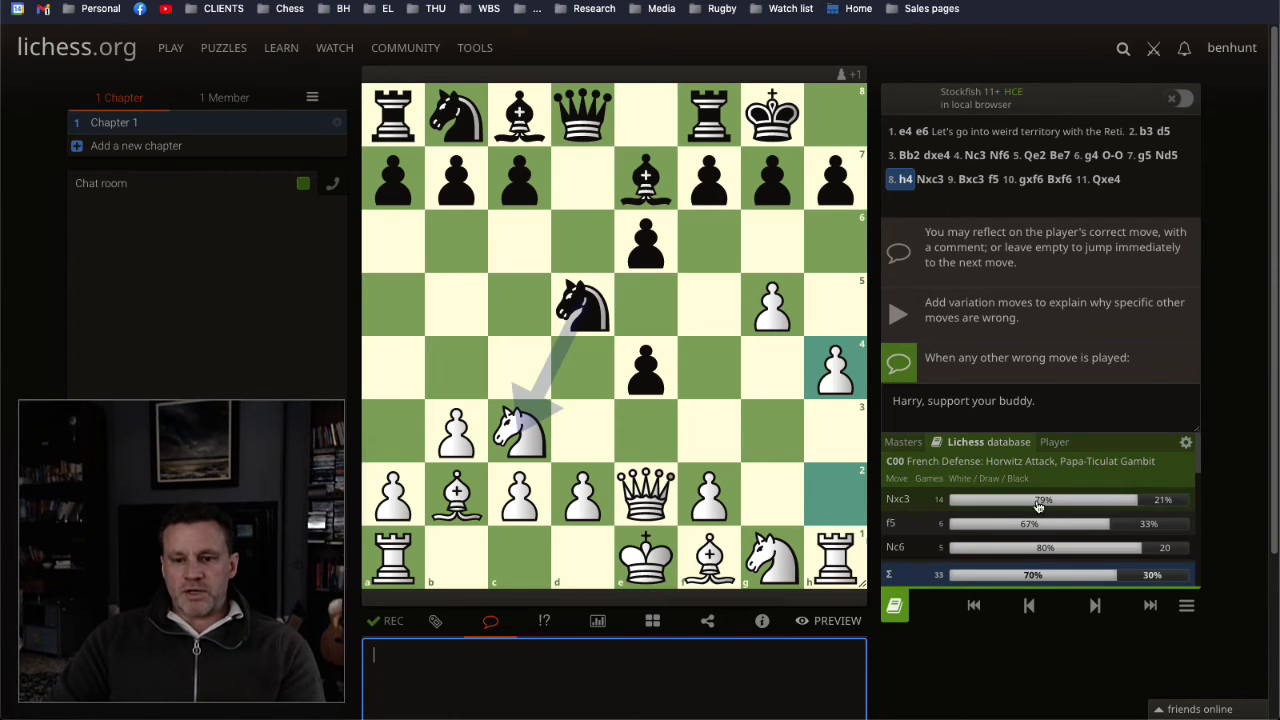
{"action": "left_click", "coordinate": [1086, 605]}
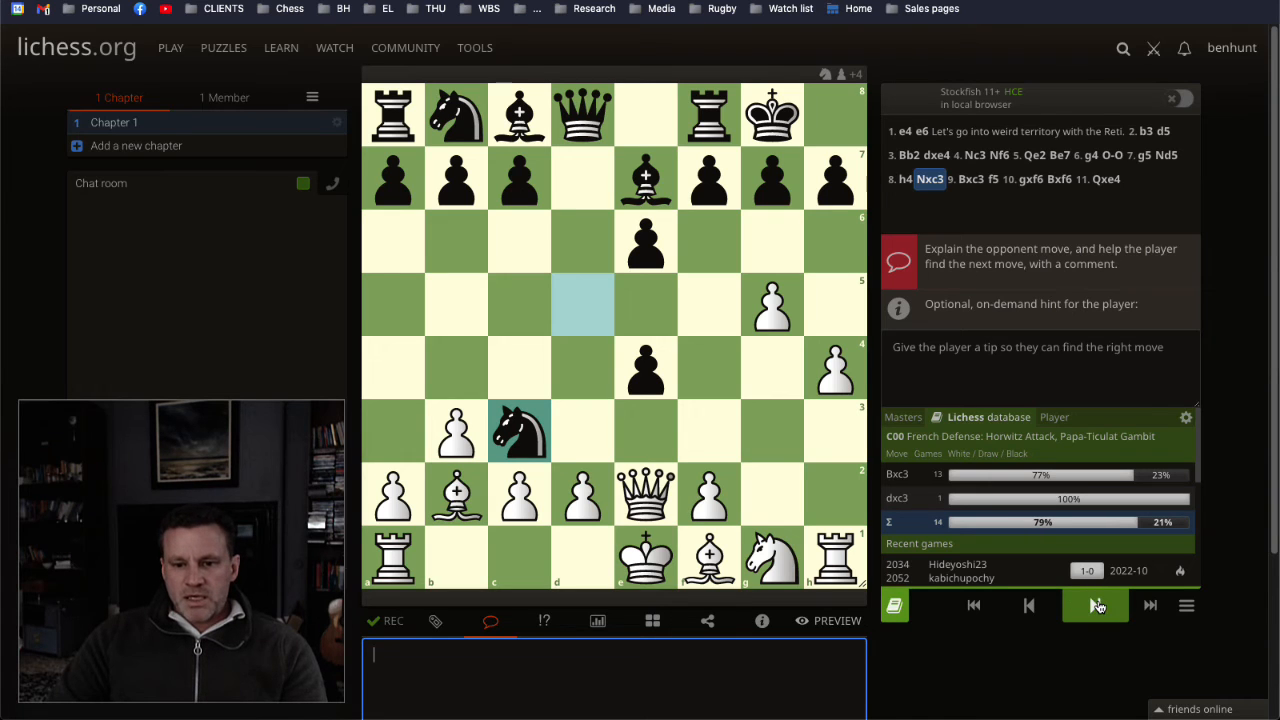
{"action": "left_click", "coordinate": [1184, 101]}
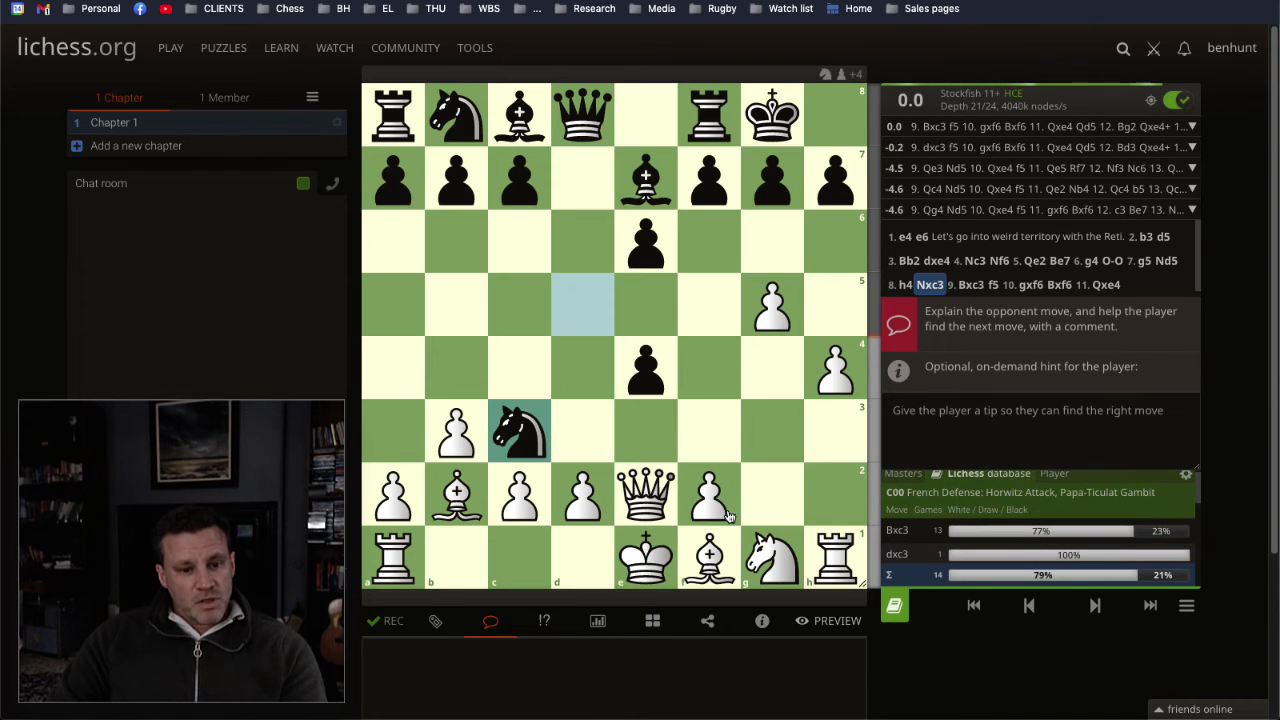
{"action": "left_click_drag", "start_coordinate": [576, 486], "coordinate": [511, 427]}
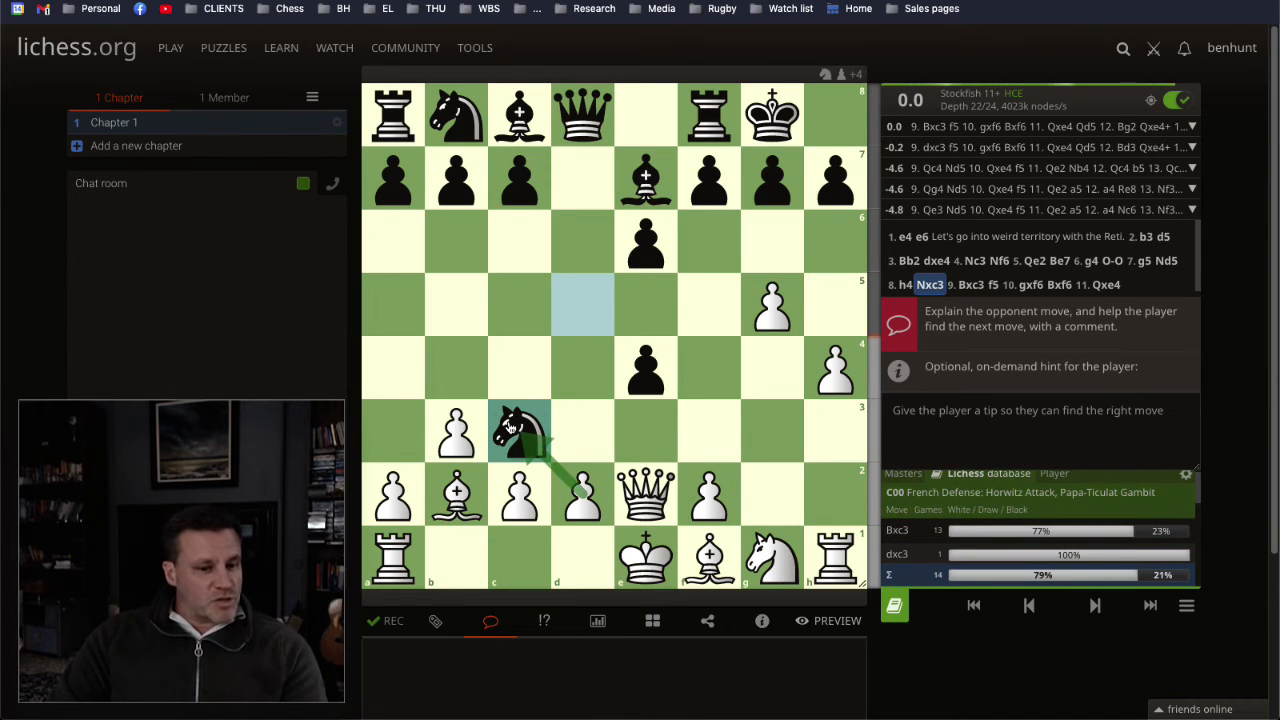
{"action": "right_click", "coordinate": [510, 427]}
{"action": "left_click", "coordinate": [637, 440]}
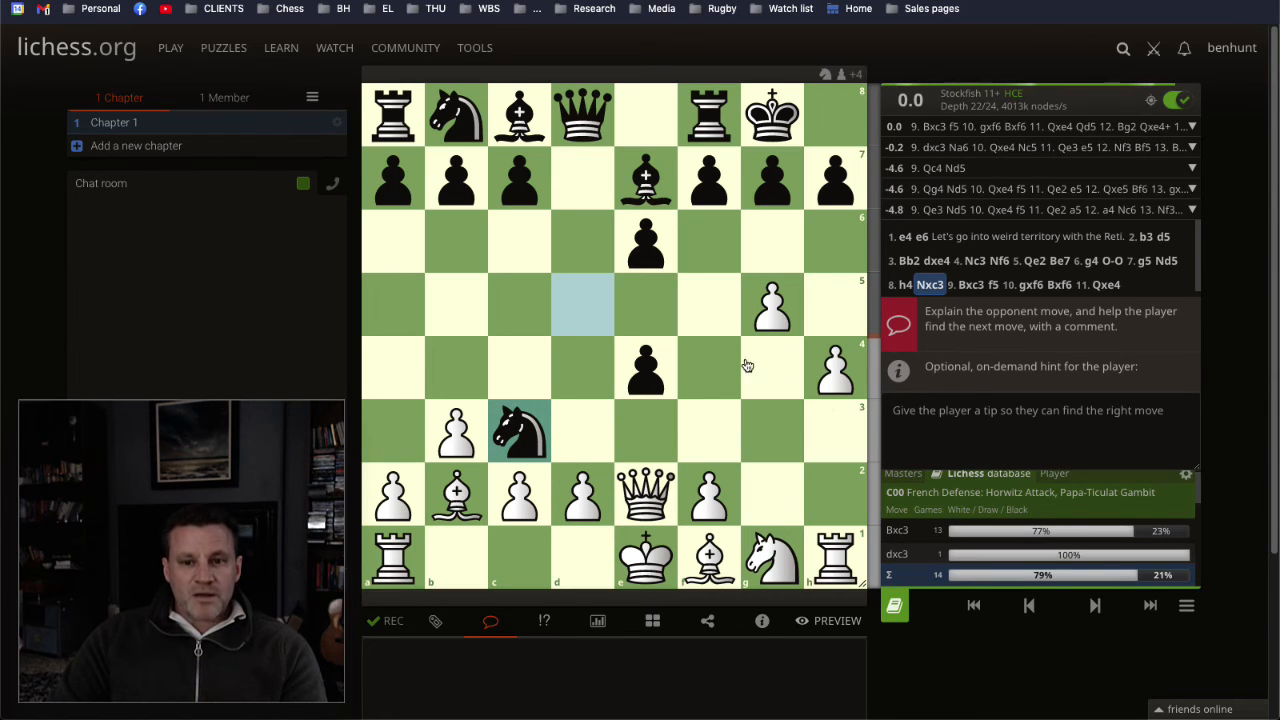
Step: Make the bishop recapture 9. Bxc3 and comment on Black's reply 9... f5 with "Capture."
{"action": "left_click_drag", "start_coordinate": [482, 478], "coordinate": [519, 431]}
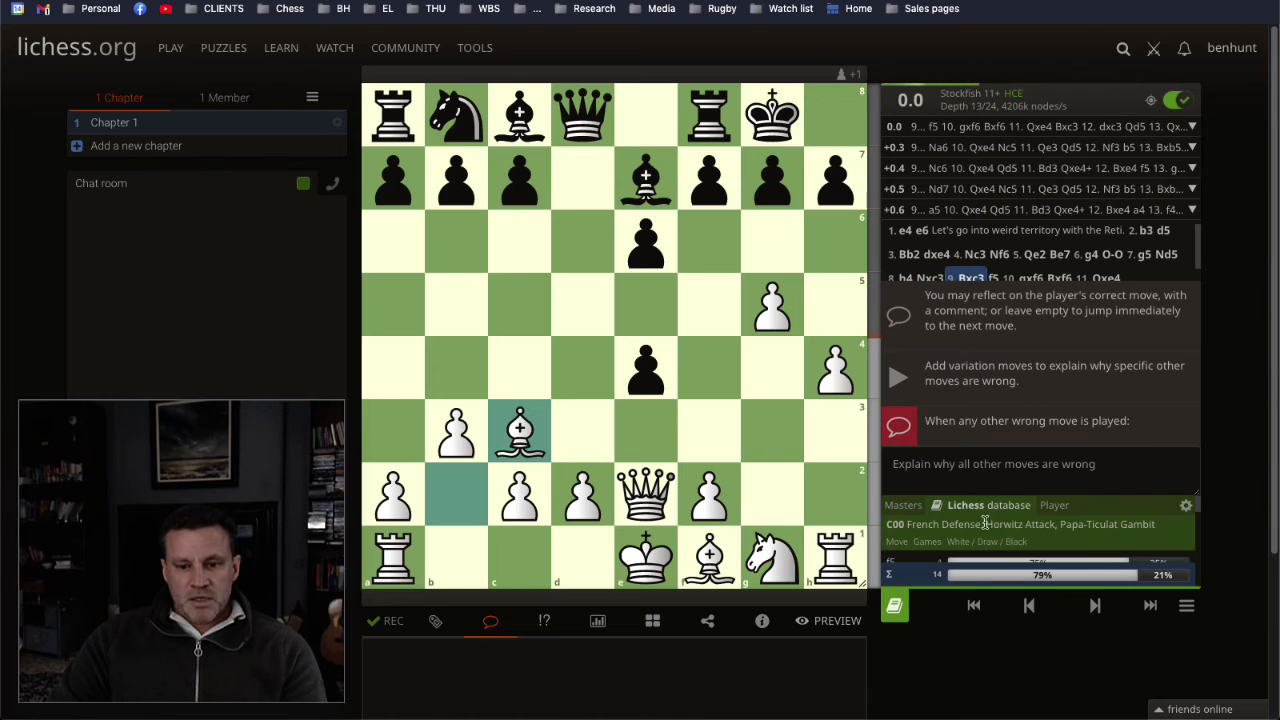
{"action": "left_click", "coordinate": [981, 477]}
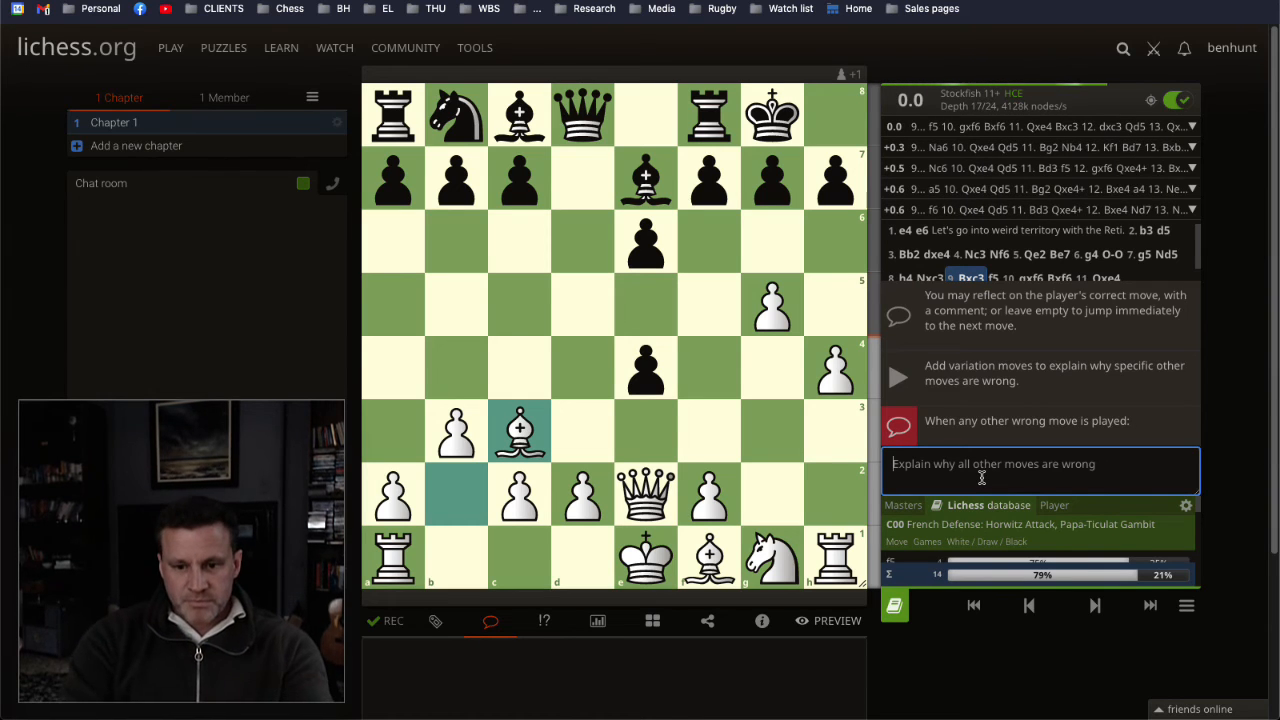
{"action": "left_click", "coordinate": [1097, 610]}
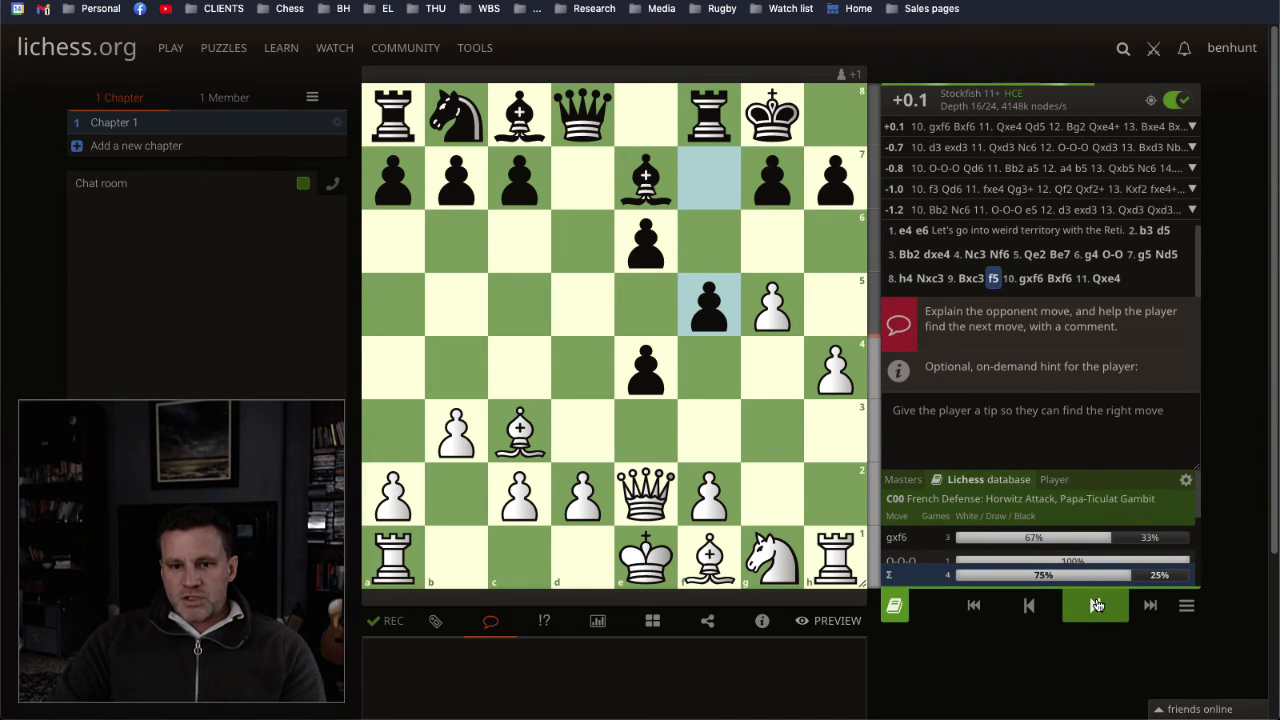
{"action": "left_click", "coordinate": [674, 676]}
{"action": "type", "text": "Cap"}
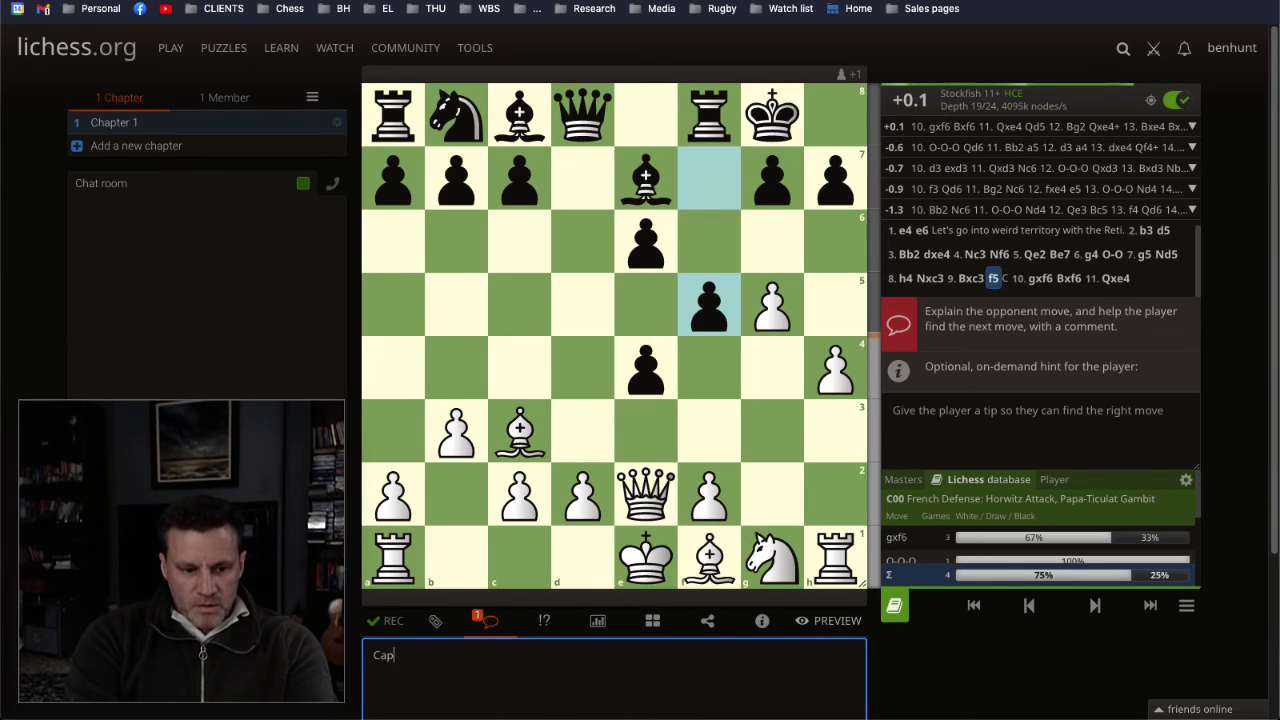
{"action": "type", "text": "ture."}
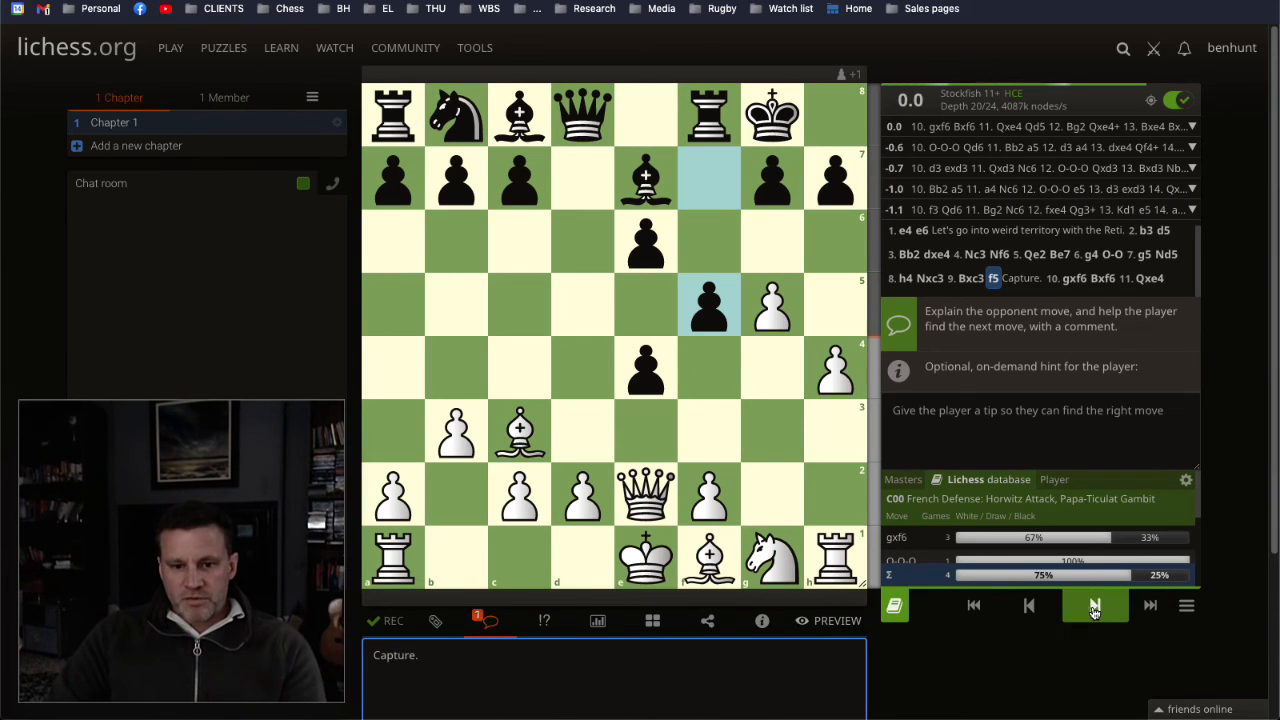
Step: Circle Black's e6 and e4 pawns after 10. gxf6, and comment on 10... Bxf6 with "Free stuff."
{"action": "left_click", "coordinate": [1095, 610]}
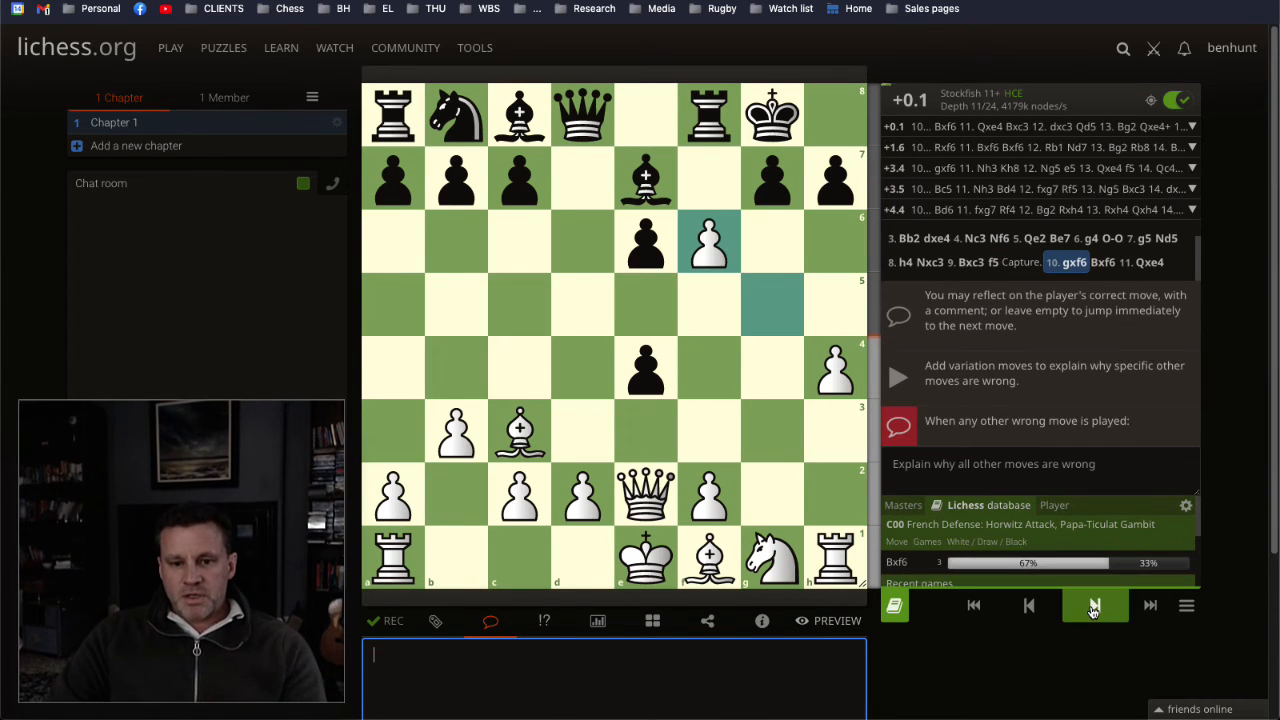
{"action": "right_click", "coordinate": [622, 242]}
{"action": "right_click", "coordinate": [660, 360]}
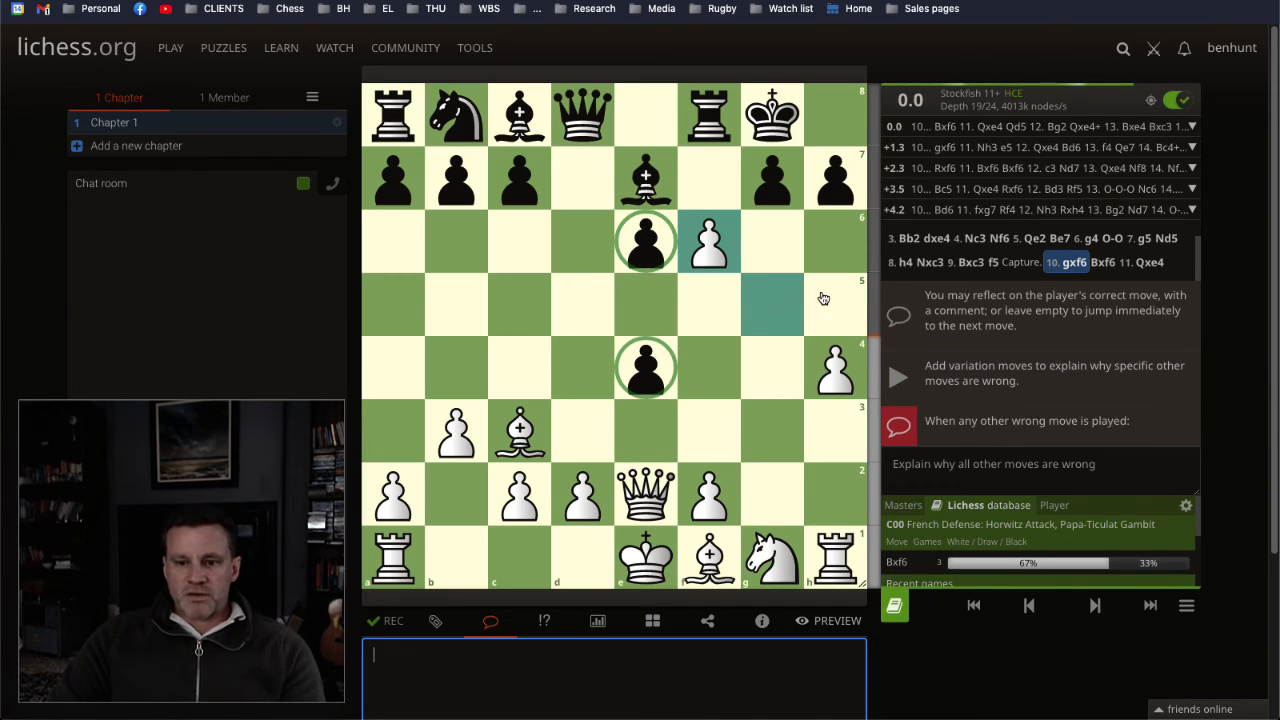
{"action": "left_click", "coordinate": [1096, 605]}
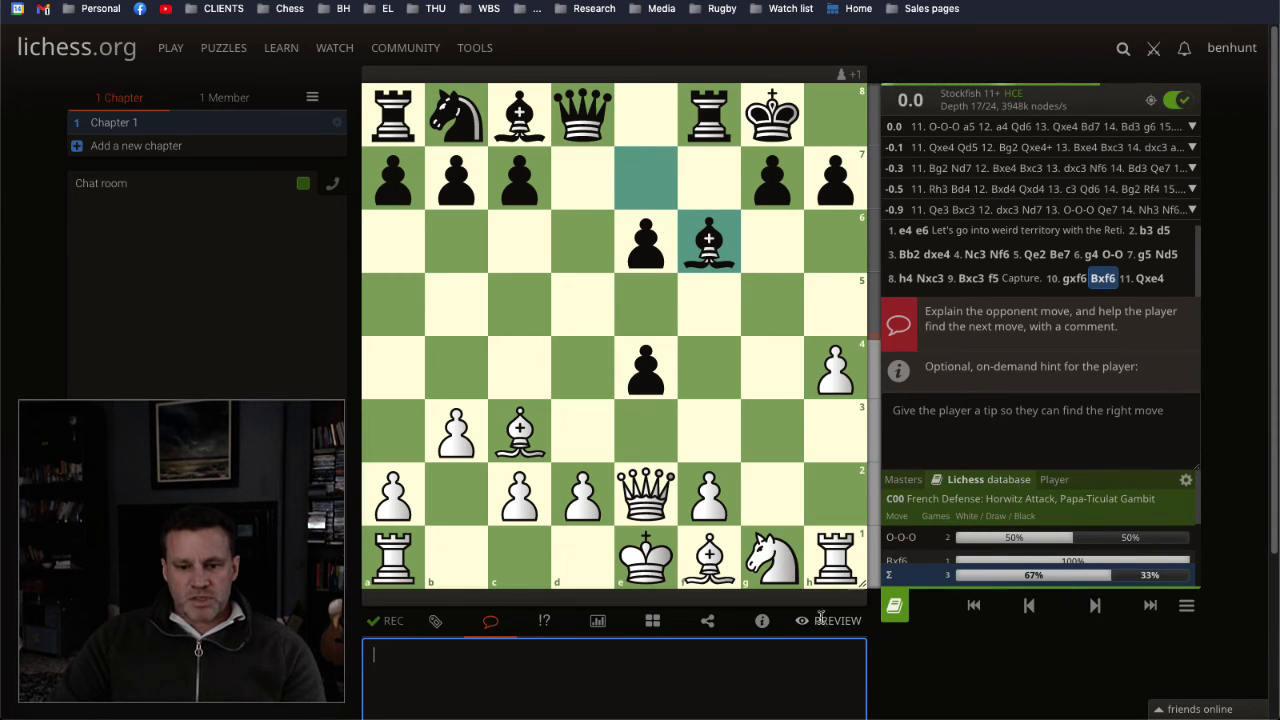
{"action": "left_click", "coordinate": [670, 686]}
{"action": "type", "text": "Free stuff."}
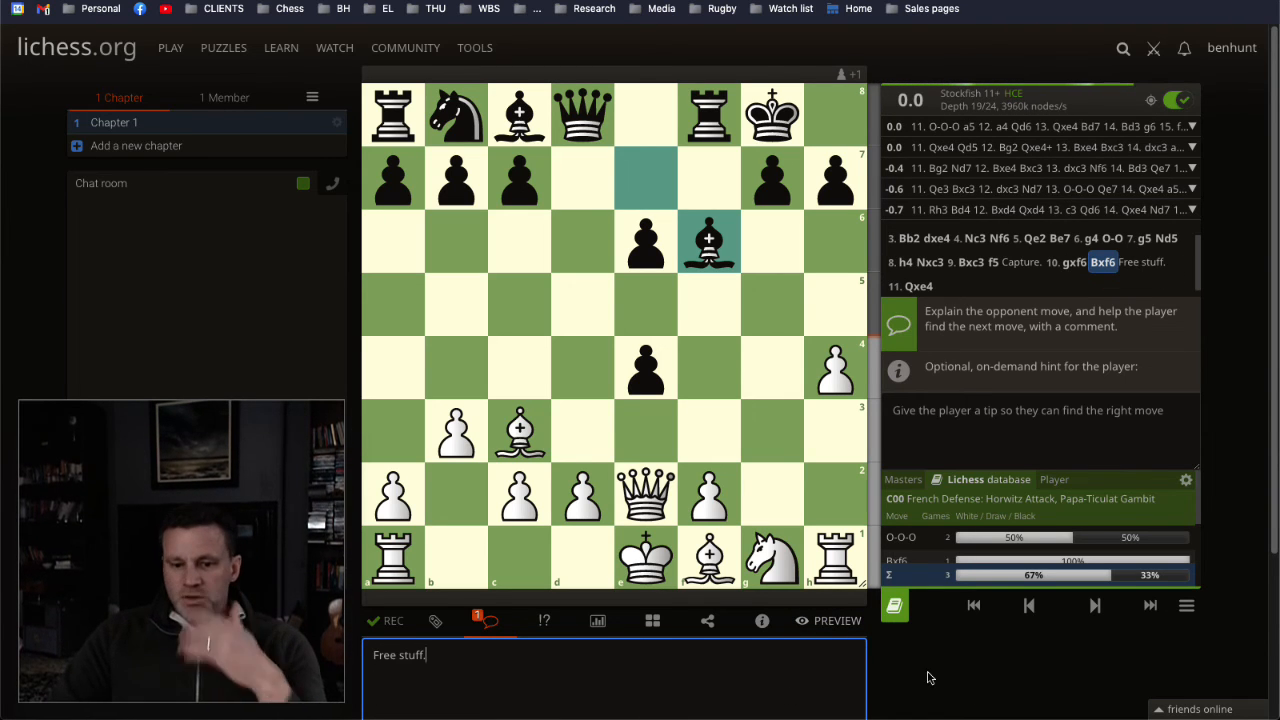
Step: Preview the lesson from the starting position, answering with 1. e4, 2. b3, 3. Bb2, 4. Nc3 and 5. Qe2
{"action": "left_click", "coordinate": [962, 606]}
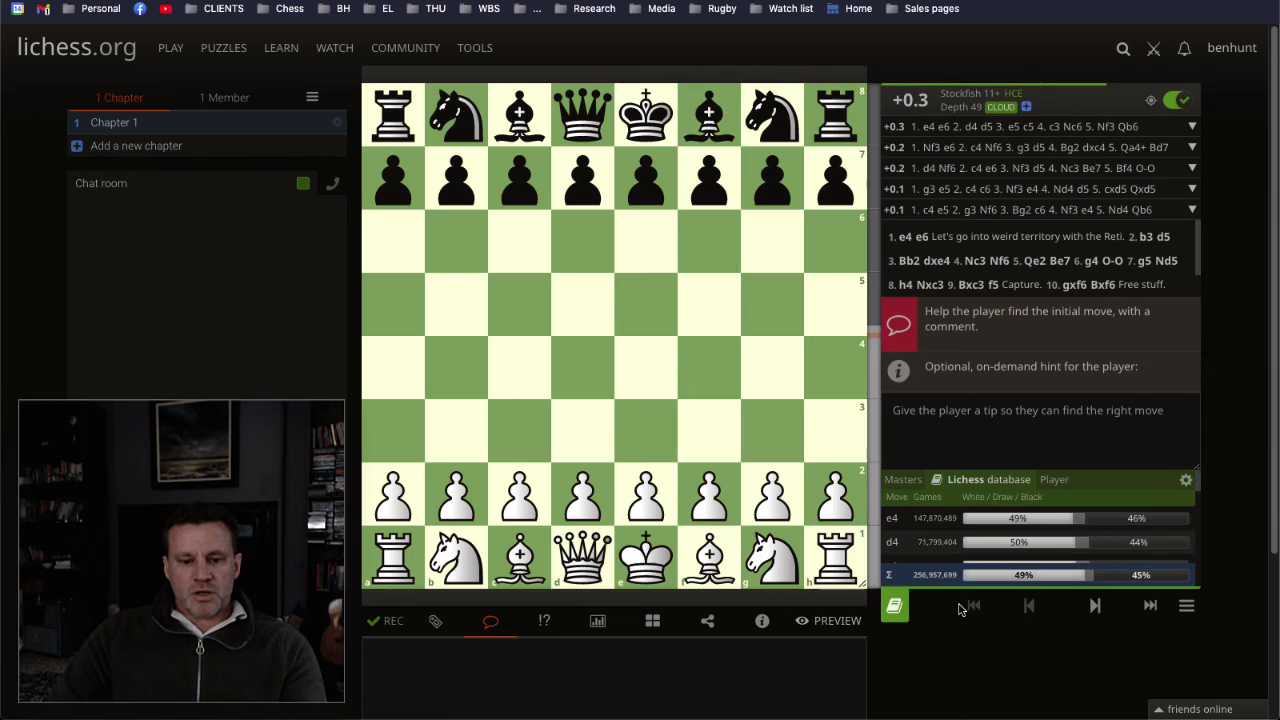
{"action": "left_click", "coordinate": [830, 620]}
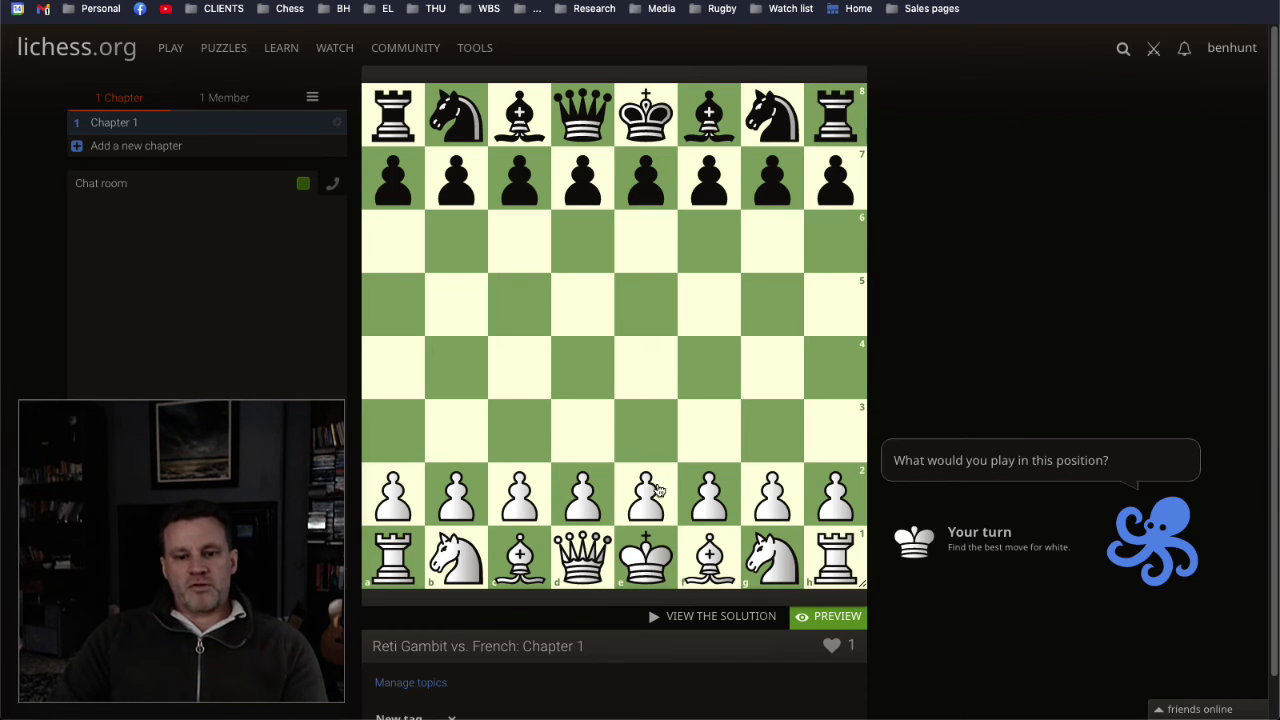
{"action": "left_click_drag", "start_coordinate": [645, 494], "coordinate": [640, 360]}
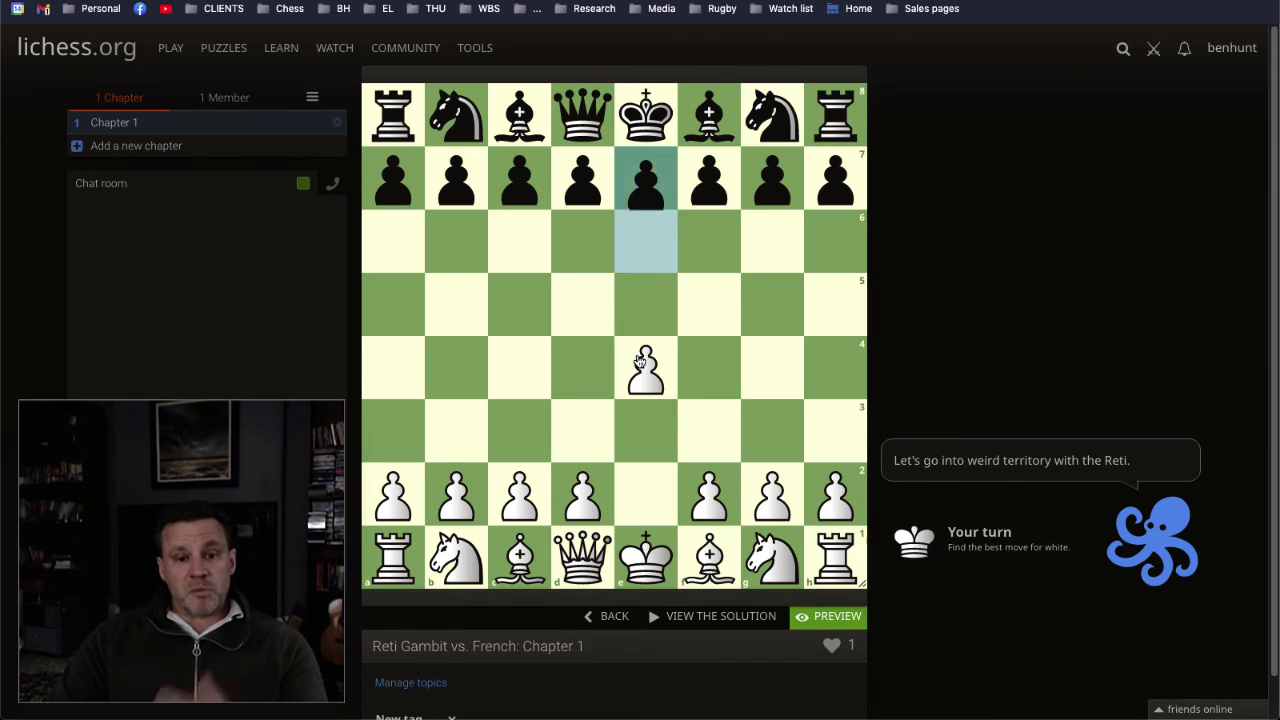
{"action": "mouse_move", "coordinate": [448, 494]}
{"action": "left_mouse_down"}
{"action": "mouse_move", "coordinate": [458, 430]}
{"action": "mouse_move", "coordinate": [460, 488]}
{"action": "mouse_move", "coordinate": [456, 440]}
{"action": "left_mouse_up"}
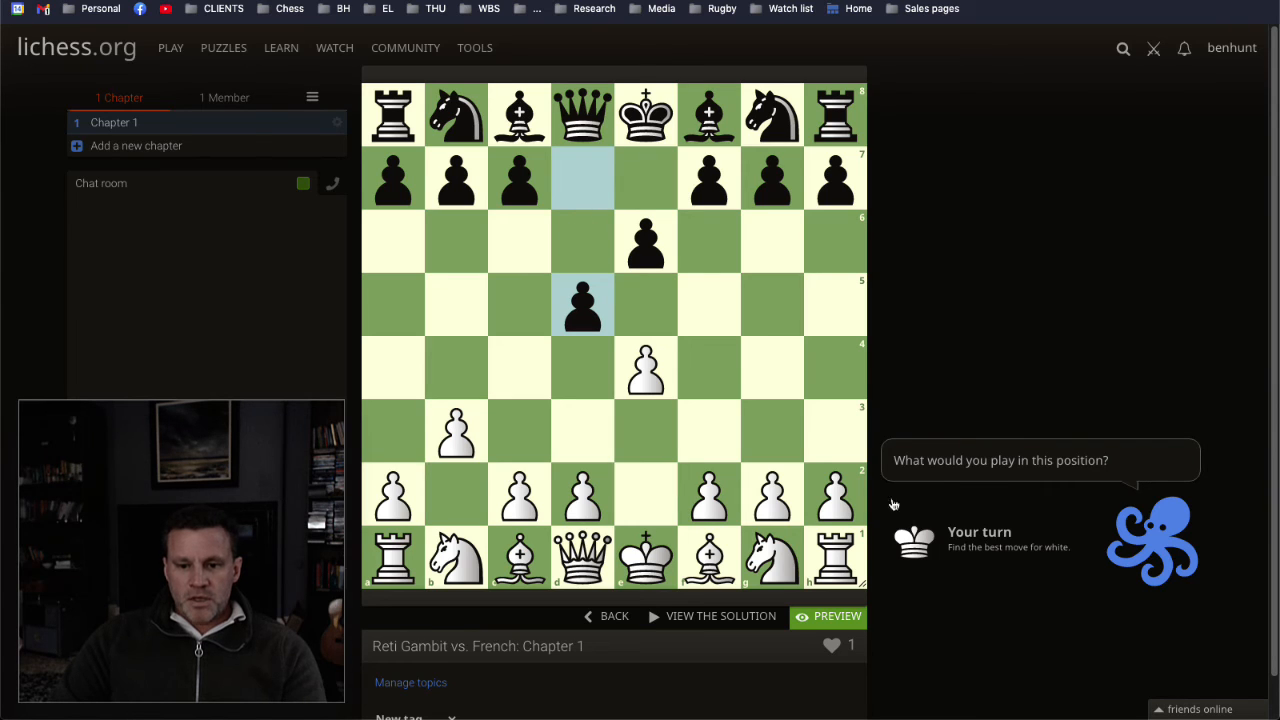
{"action": "left_click_drag", "start_coordinate": [527, 553], "coordinate": [465, 497]}
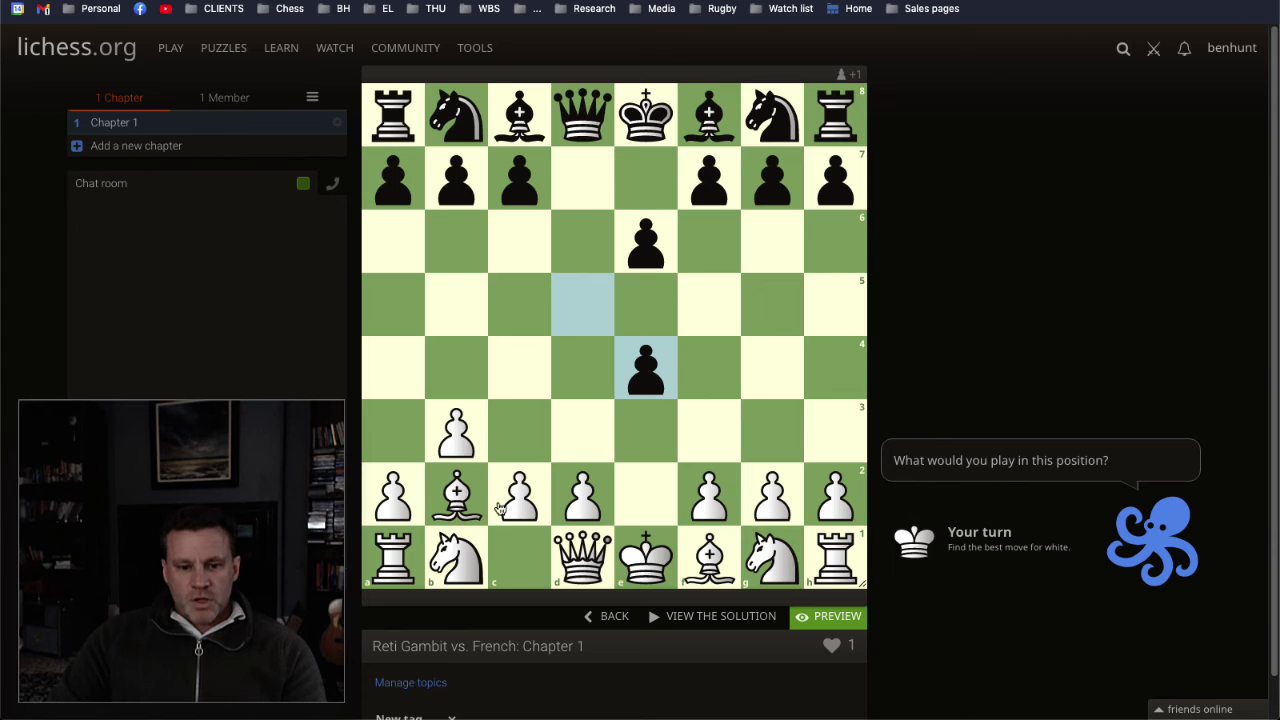
{"action": "left_click_drag", "start_coordinate": [456, 555], "coordinate": [518, 430]}
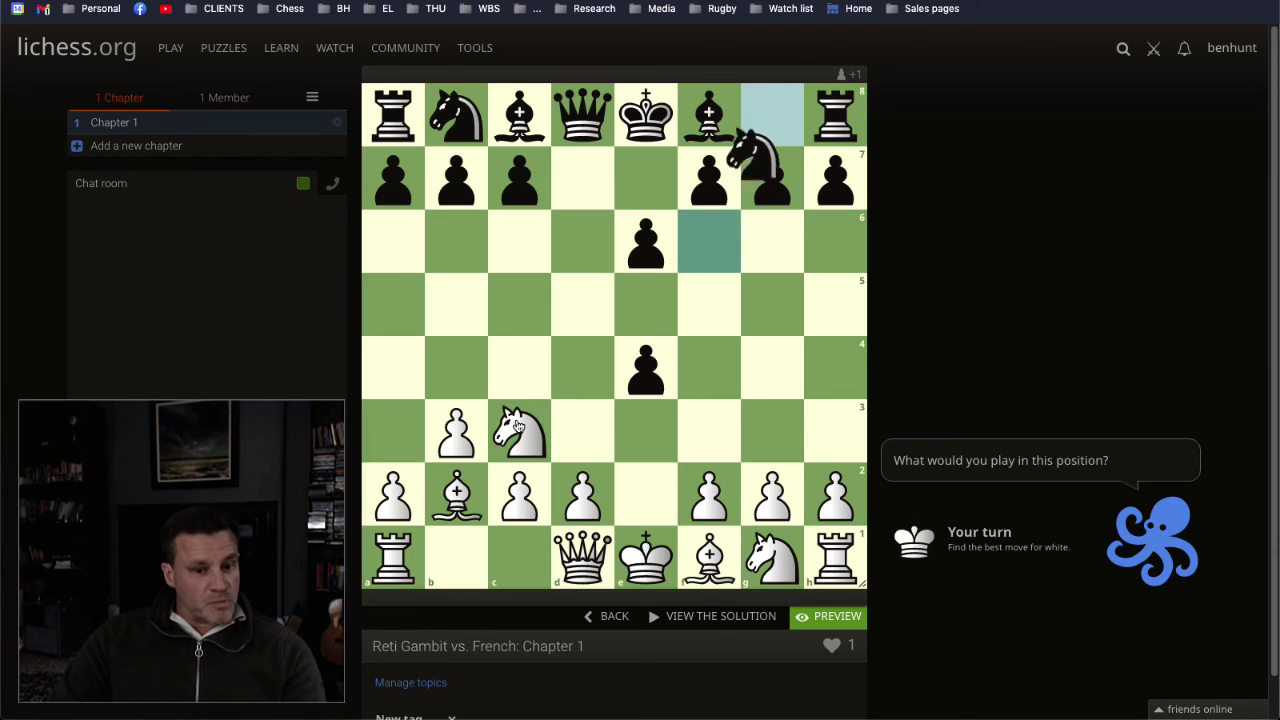
{"action": "left_click_drag", "start_coordinate": [577, 543], "coordinate": [648, 495]}
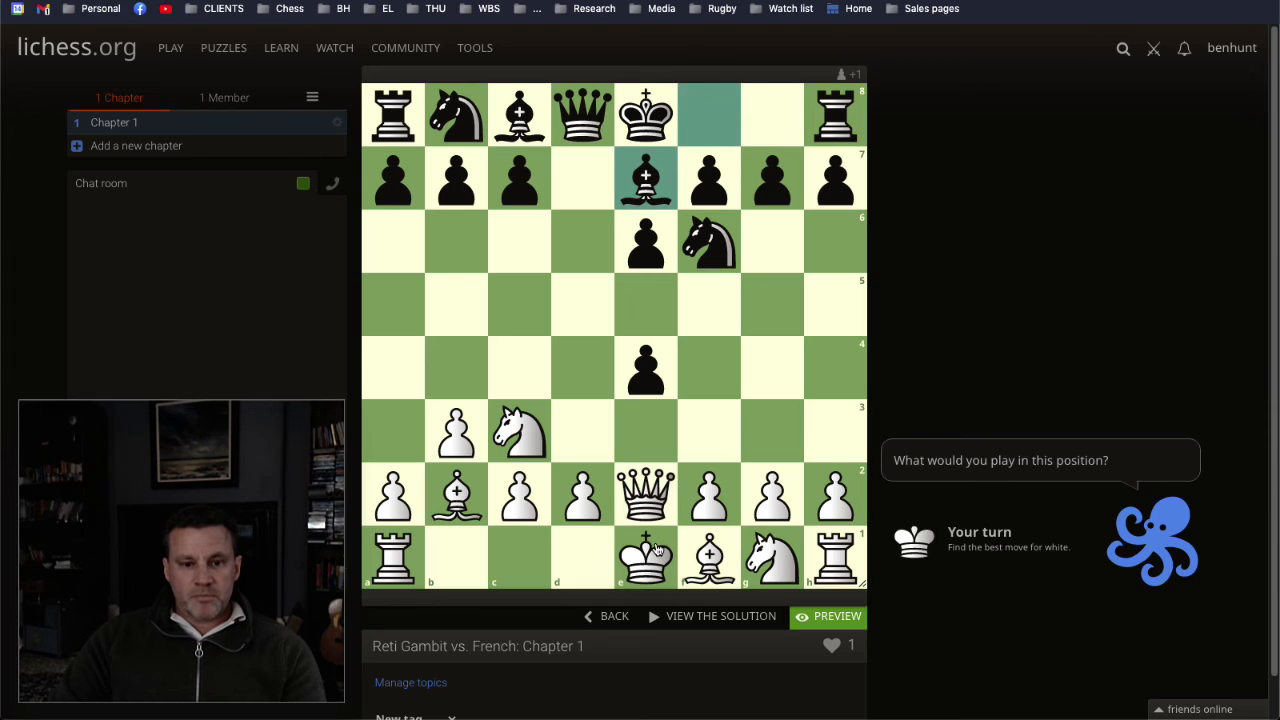
Step: Test queenside castling in the preview and continue the lesson with 6. g4, 7. g5, 8. h4, 9. Bxc3 and 10. gxf6
{"action": "left_click_drag", "start_coordinate": [656, 550], "coordinate": [530, 545]}
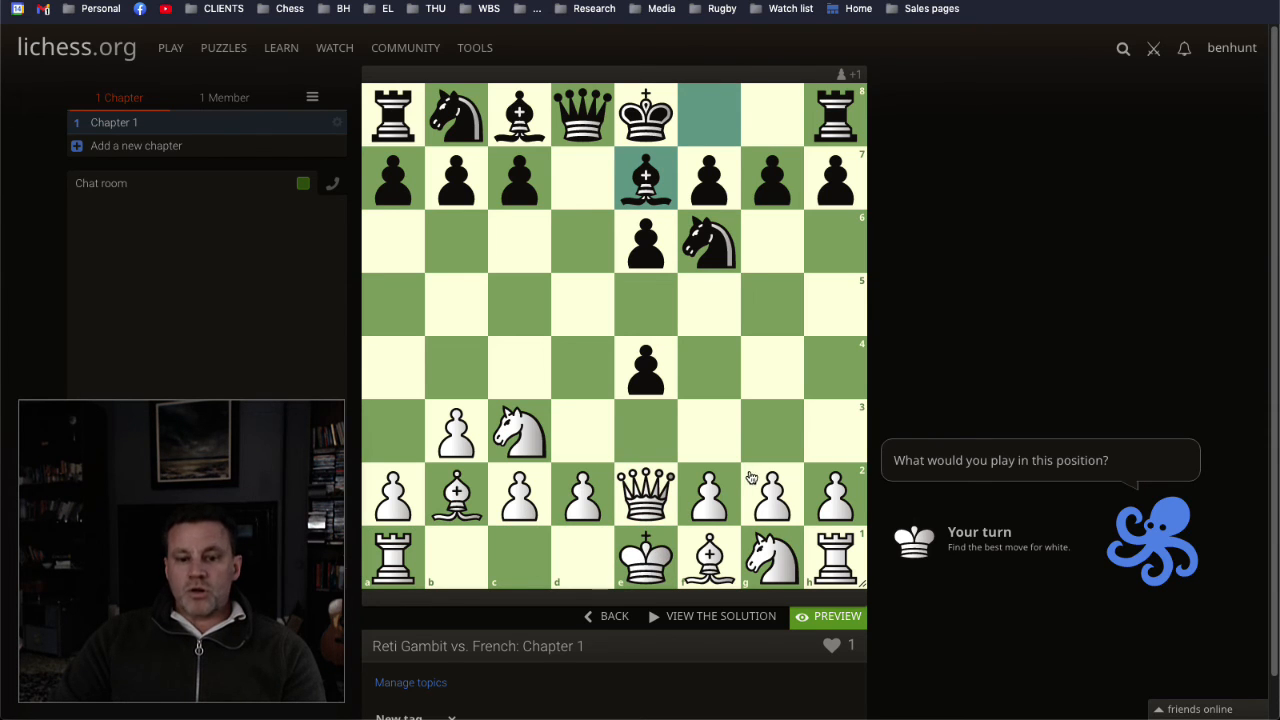
{"action": "left_click_drag", "start_coordinate": [772, 495], "coordinate": [785, 313]}
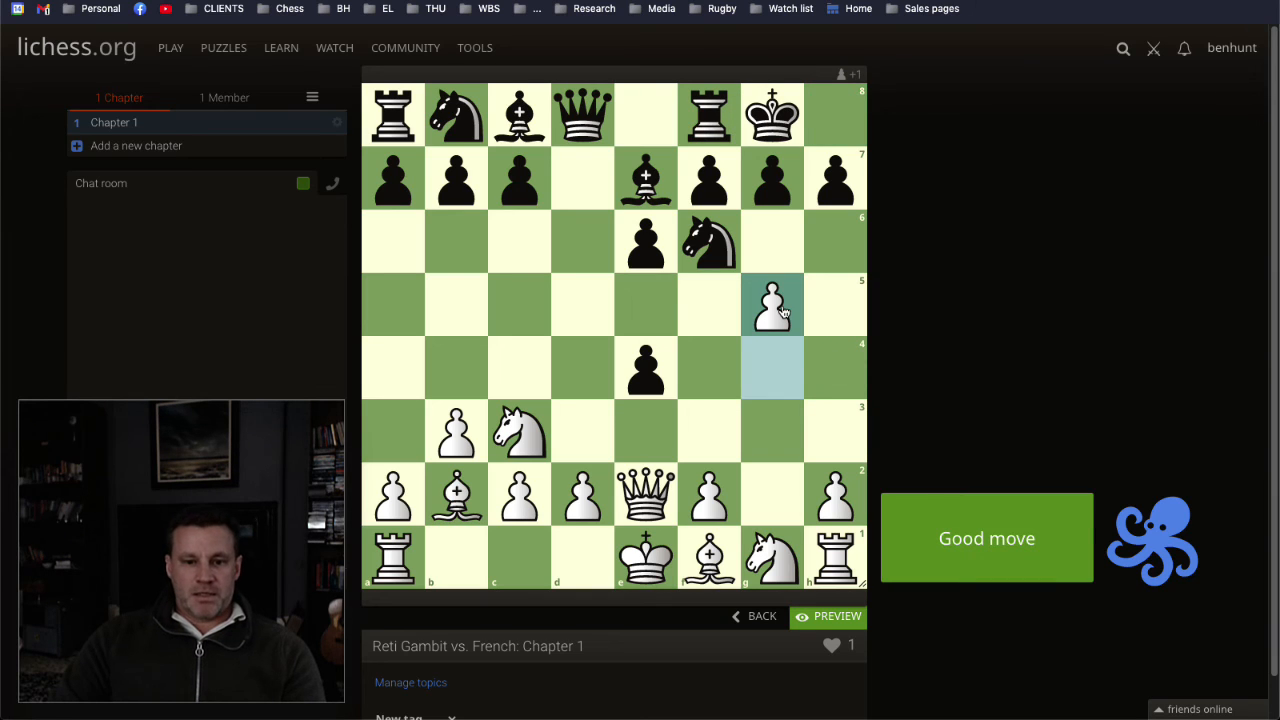
{"action": "left_click_drag", "start_coordinate": [840, 495], "coordinate": [840, 366]}
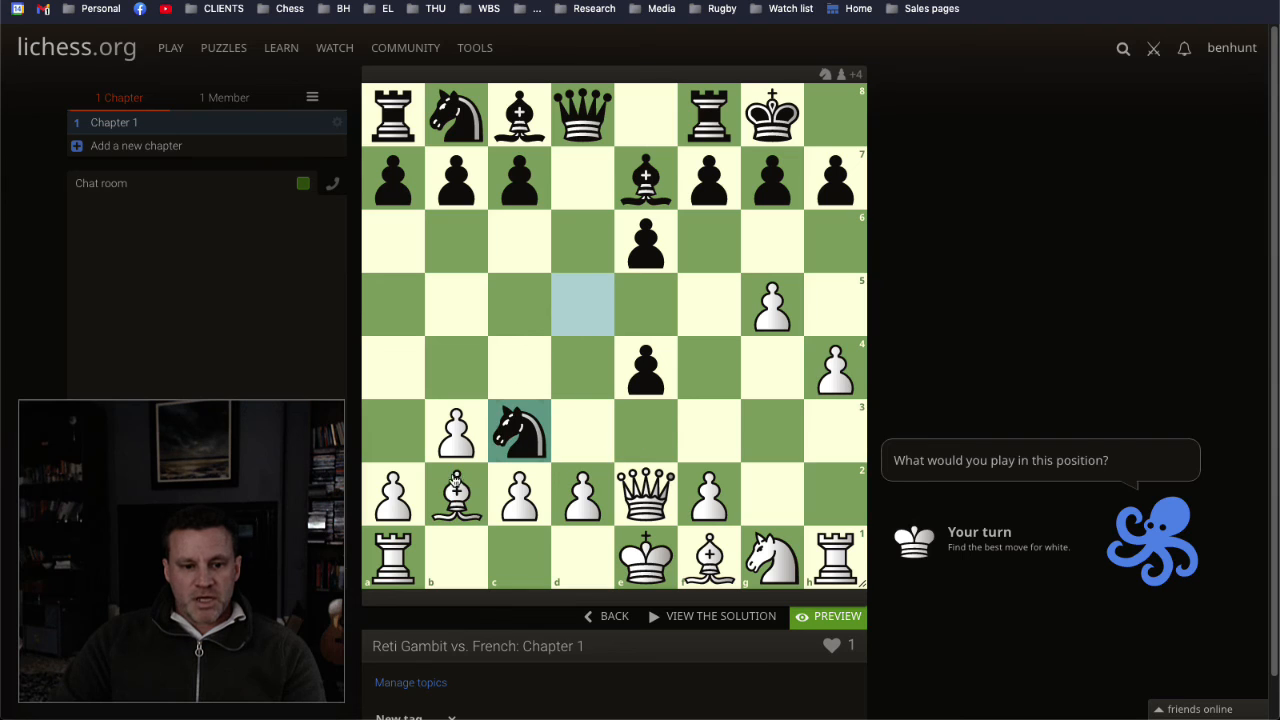
{"action": "left_click_drag", "start_coordinate": [455, 485], "coordinate": [519, 428]}
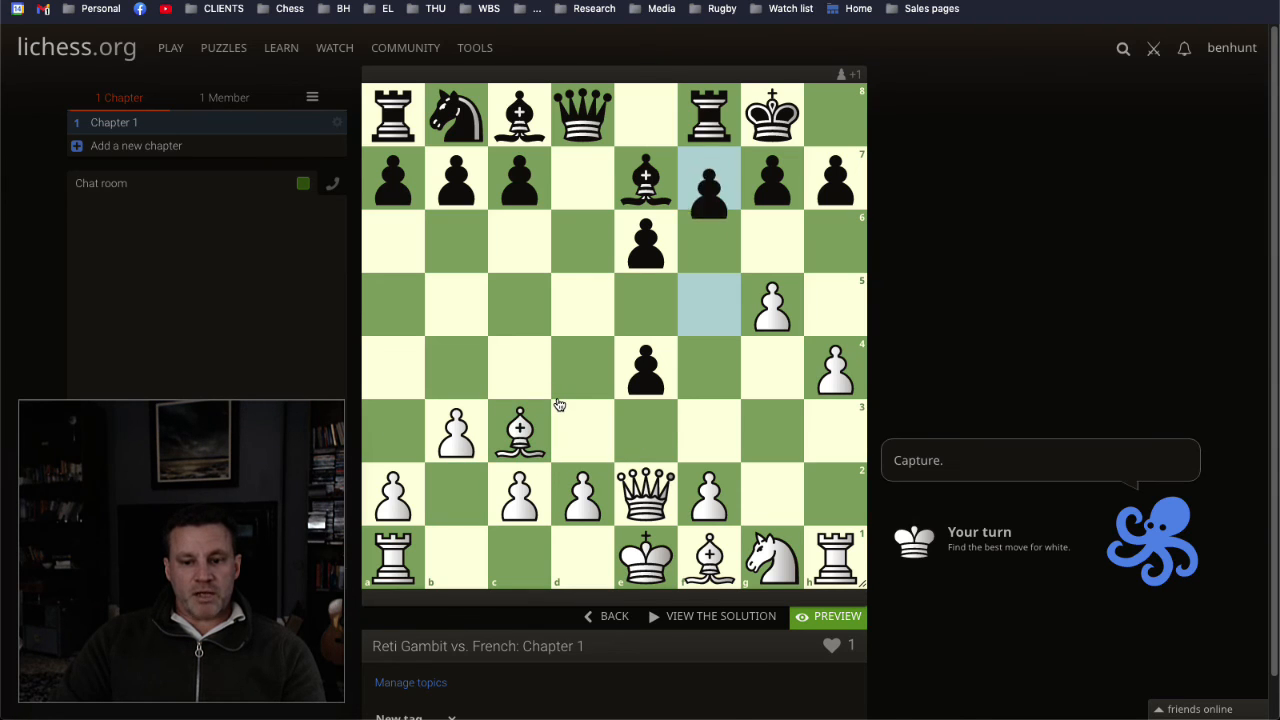
{"action": "left_click_drag", "start_coordinate": [768, 308], "coordinate": [718, 233]}
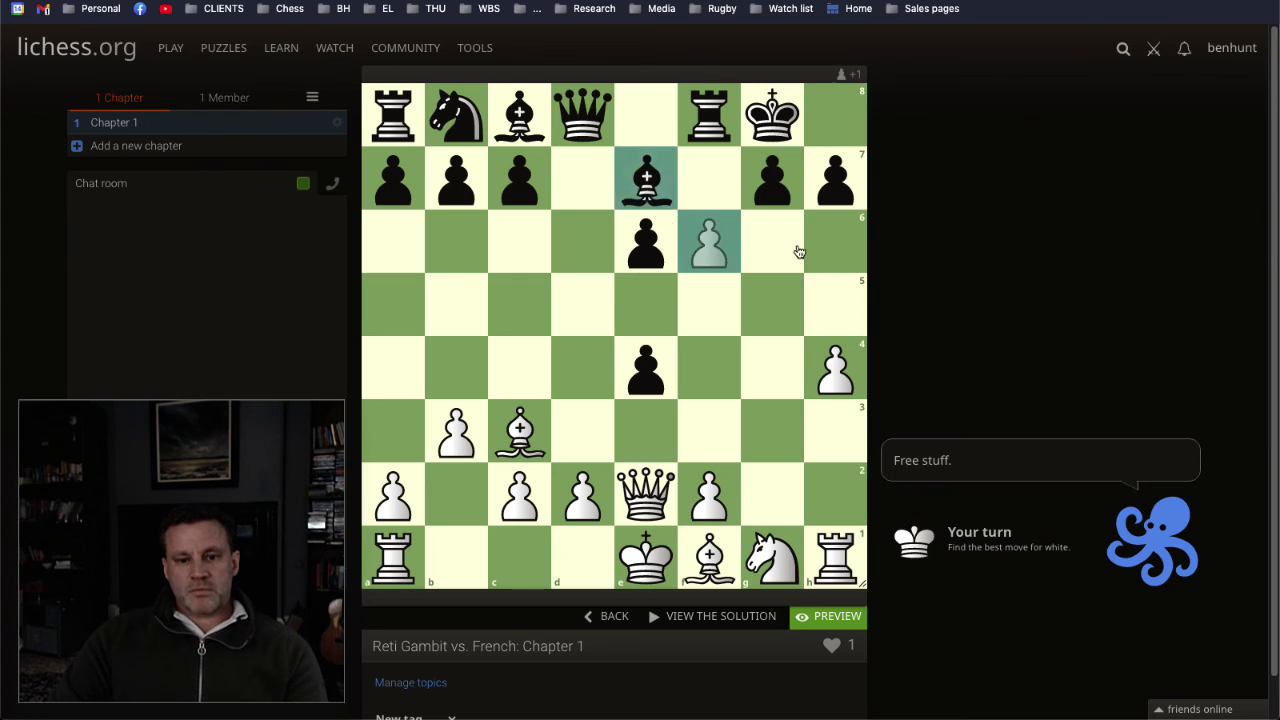
Step: Mark the c3–f6 bishop diagonal with arrows, clear them, and complete the lesson preview with 11. Qxe4
{"action": "left_click", "coordinate": [684, 379]}
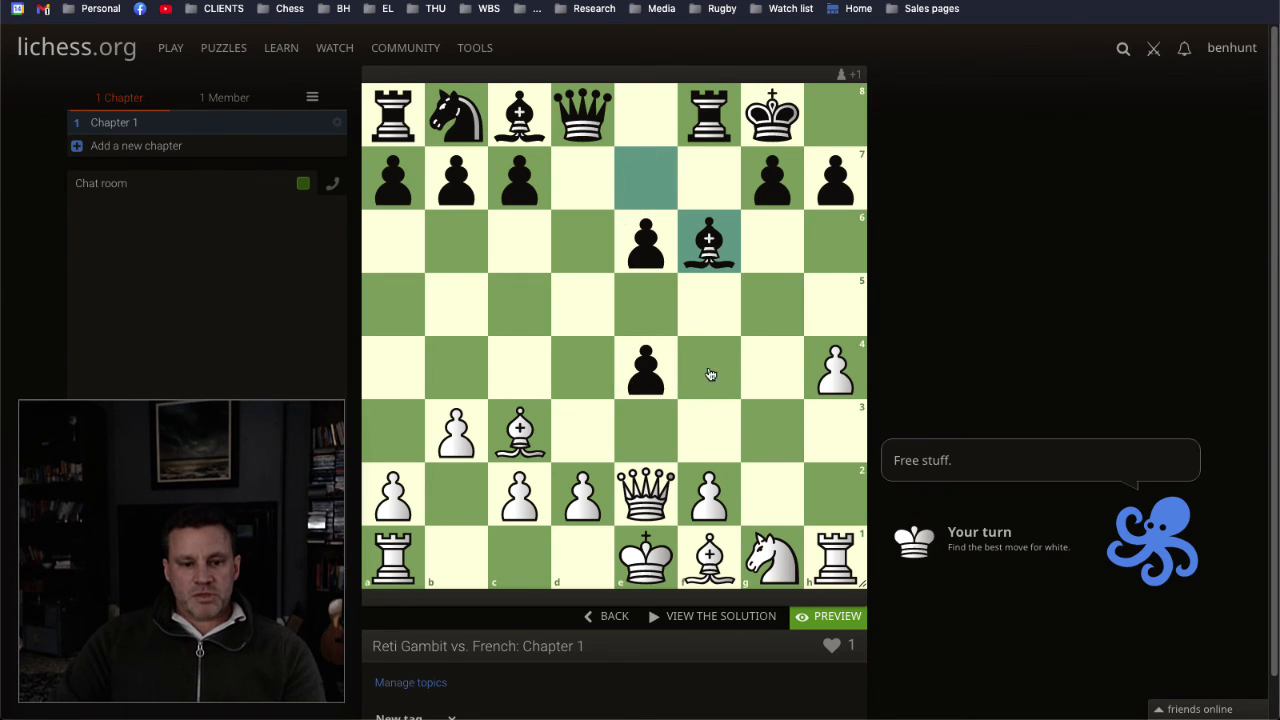
{"action": "mouse_move", "coordinate": [711, 254]}
{"action": "left_mouse_down"}
{"action": "mouse_move", "coordinate": [520, 429]}
{"action": "mouse_move", "coordinate": [723, 259]}
{"action": "left_mouse_up"}
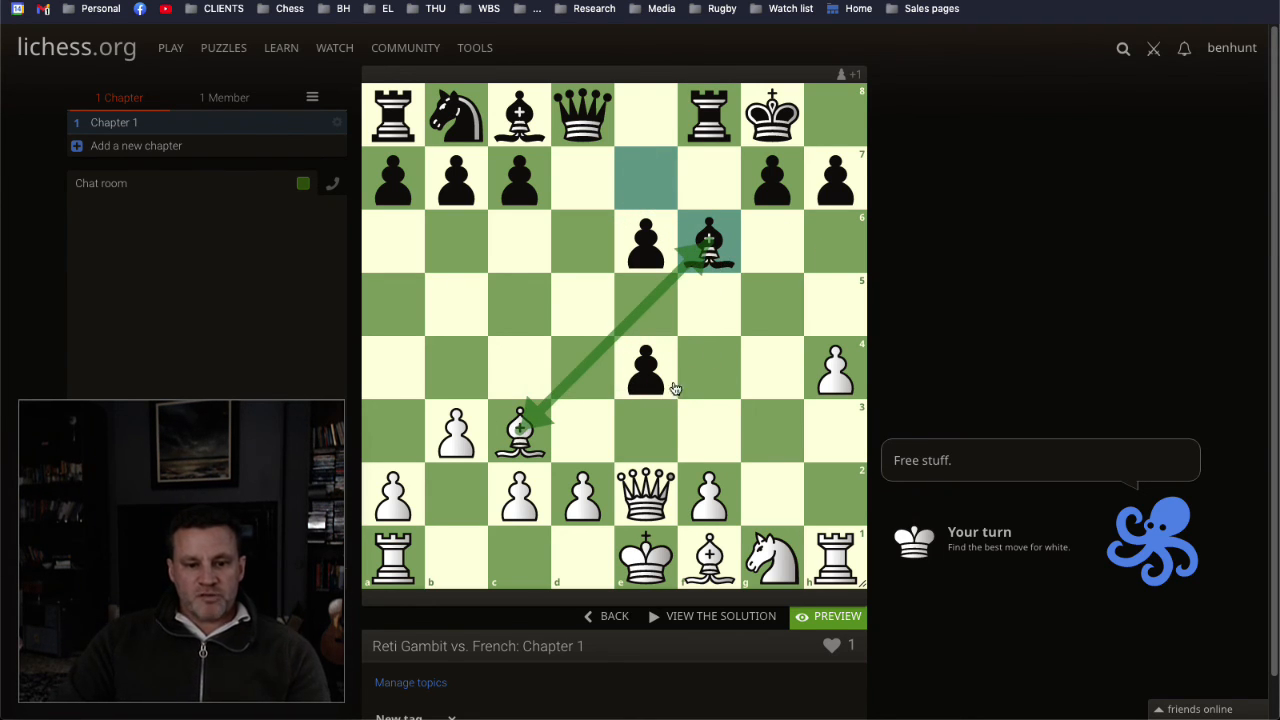
{"action": "left_click", "coordinate": [660, 436]}
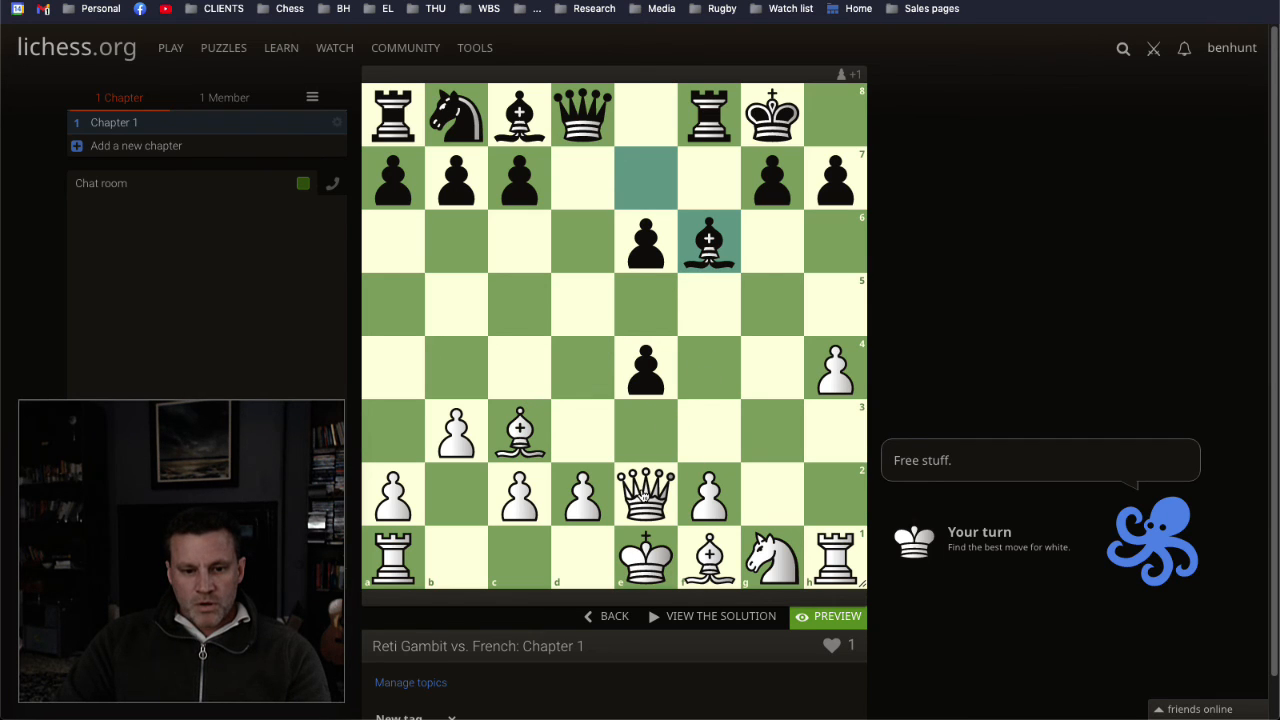
{"action": "left_click_drag", "start_coordinate": [645, 490], "coordinate": [646, 368]}
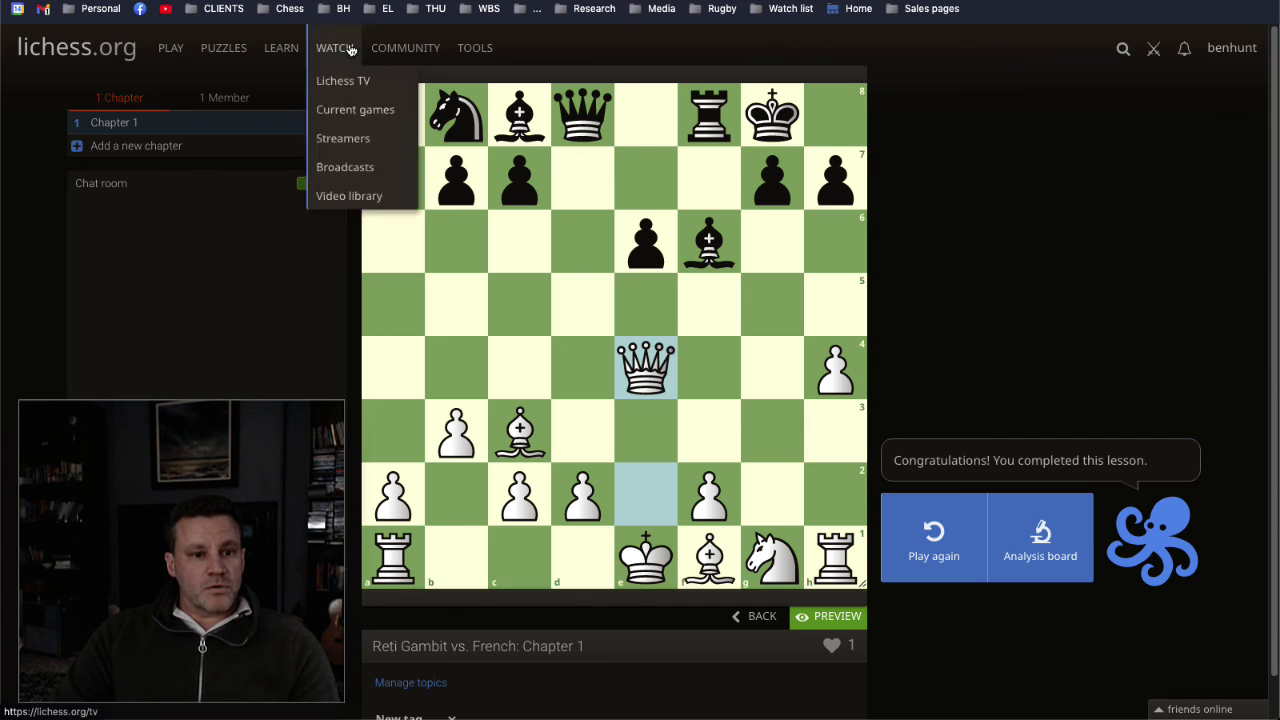
Step: Find the "Reti Gambit vs. French" study among your own public studies and reopen it
{"action": "mouse_move", "coordinate": [280, 47]}
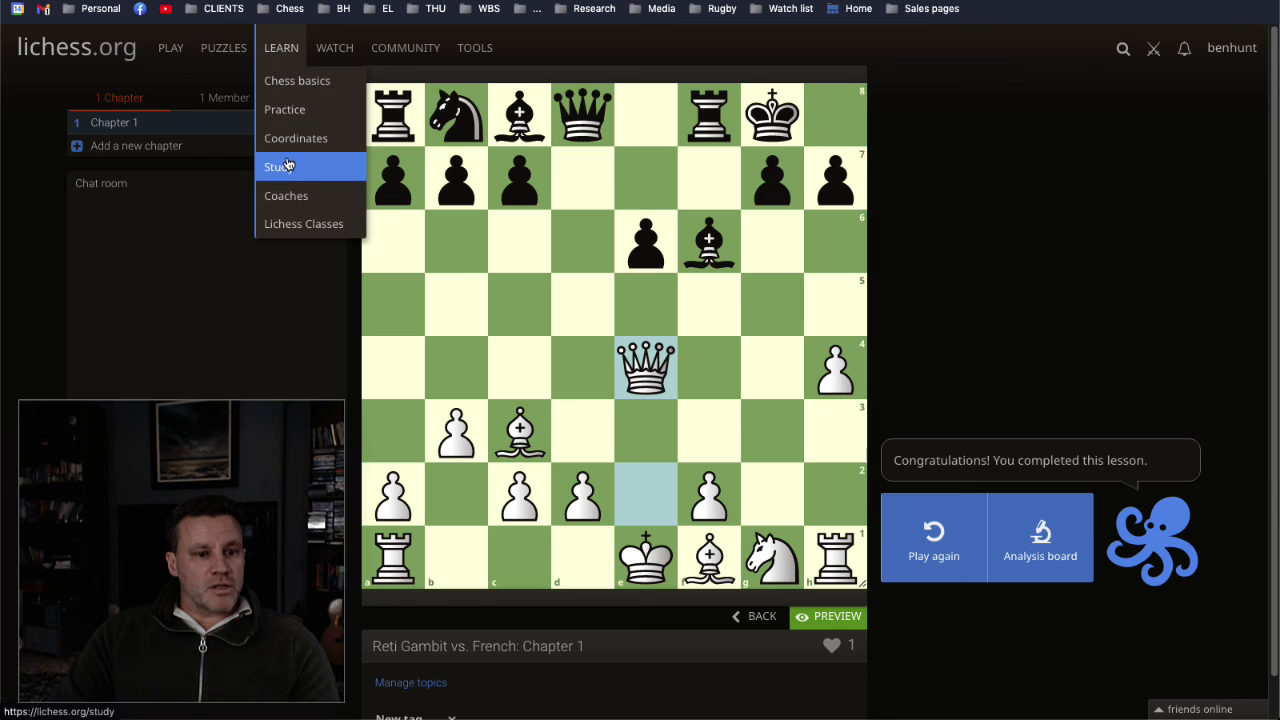
{"action": "left_click", "coordinate": [320, 160]}
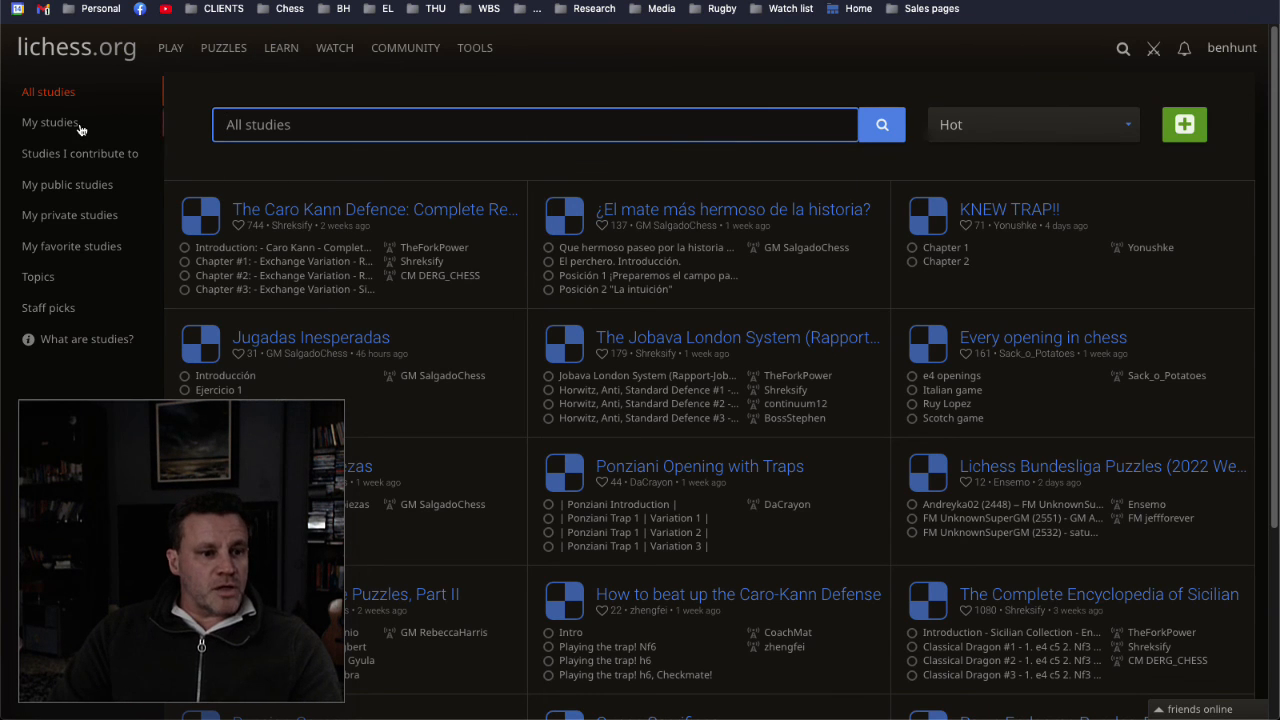
{"action": "left_click", "coordinate": [66, 186]}
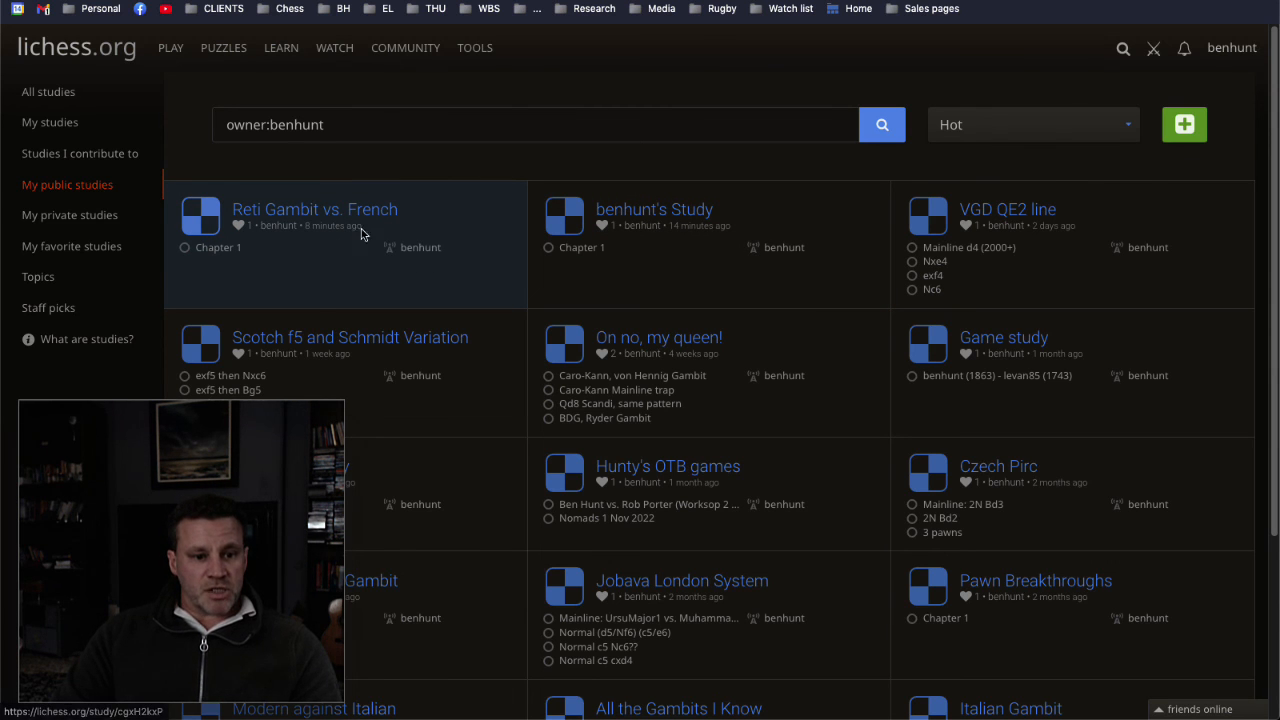
{"action": "left_click", "coordinate": [361, 228]}
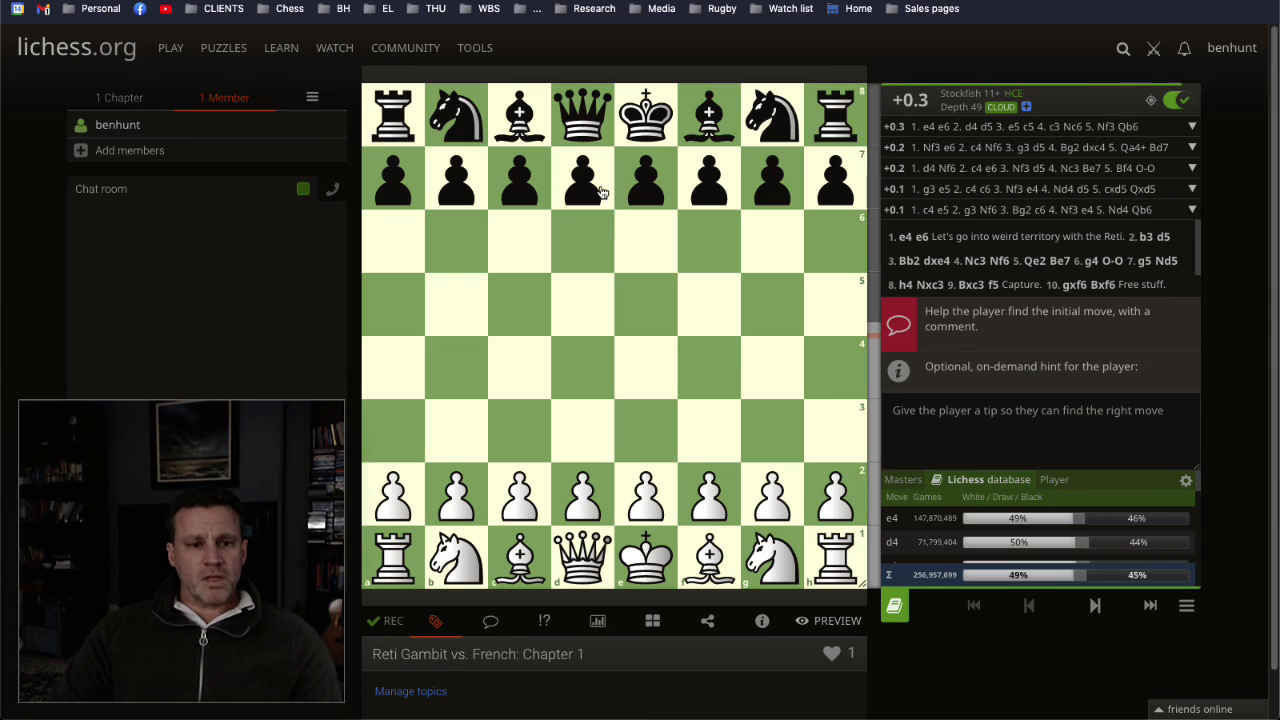
{"action": "left_click", "coordinate": [289, 9]}
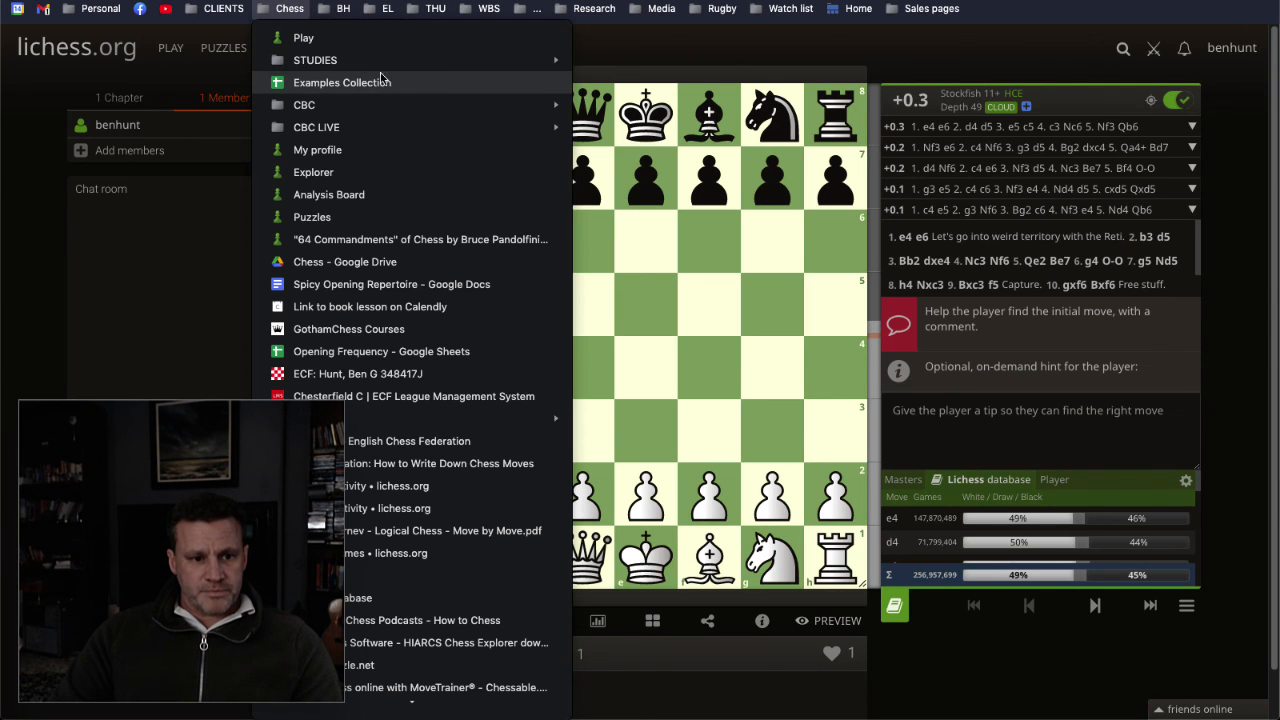
{"action": "mouse_move", "coordinate": [355, 61]}
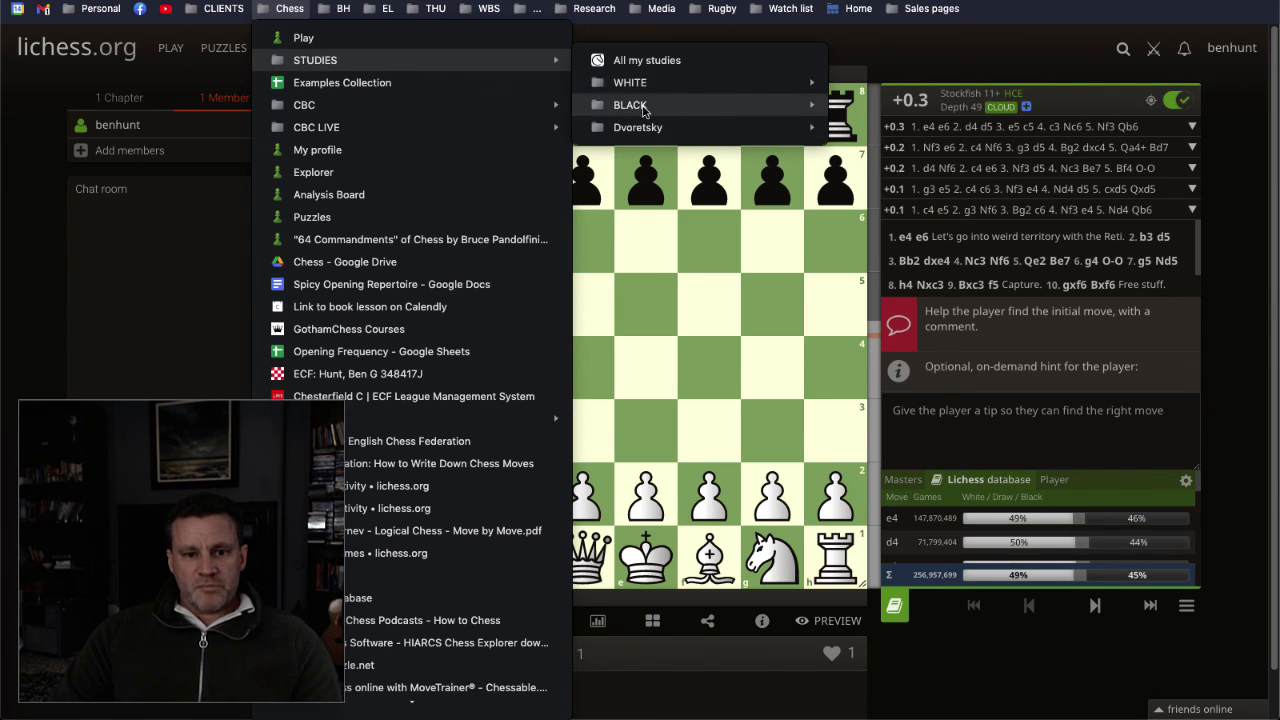
{"action": "left_click", "coordinate": [1240, 147]}
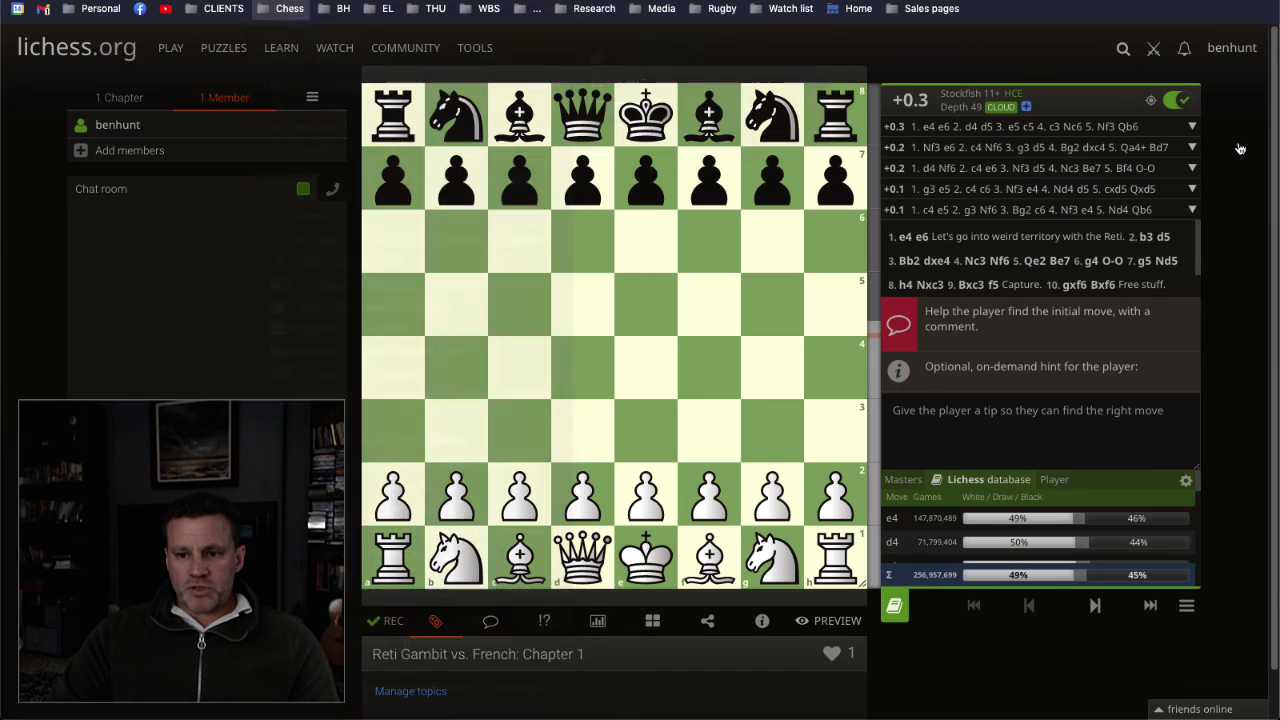